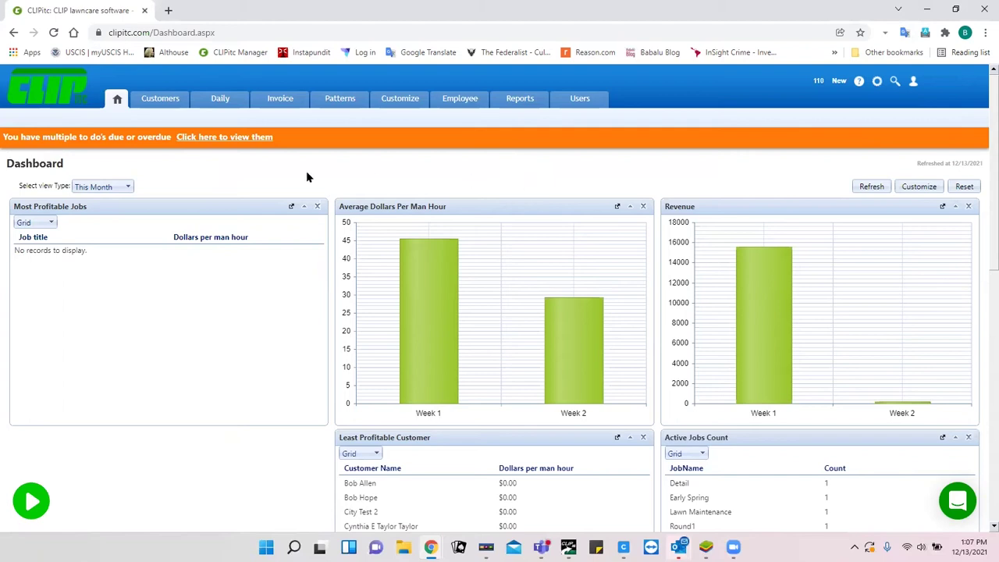
# - Go to the Customers section and log back in with the saved account email and password
pyautogui.click(154, 107)
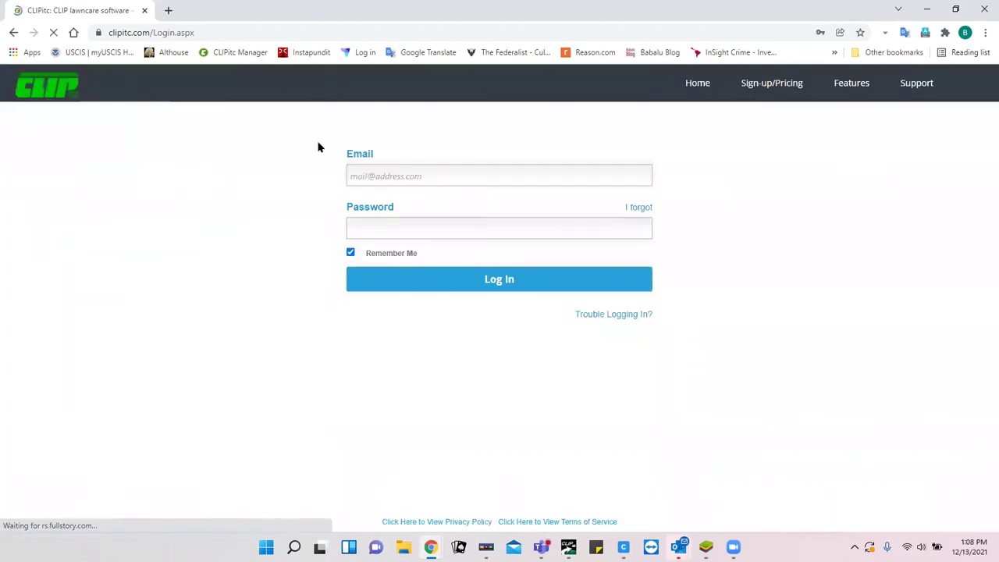
pyautogui.click(400, 167)
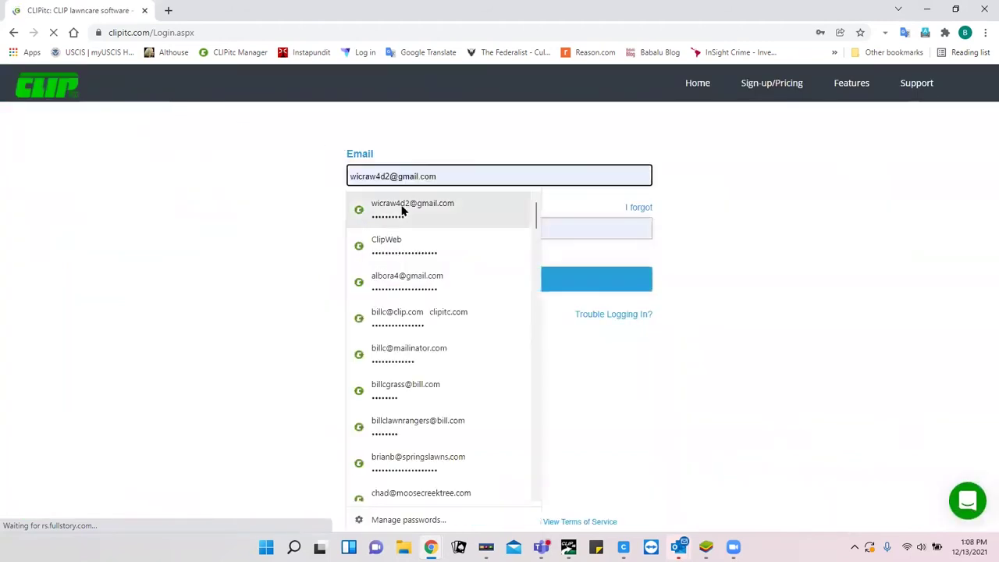
pyautogui.click(403, 209)
pyautogui.click(499, 279)
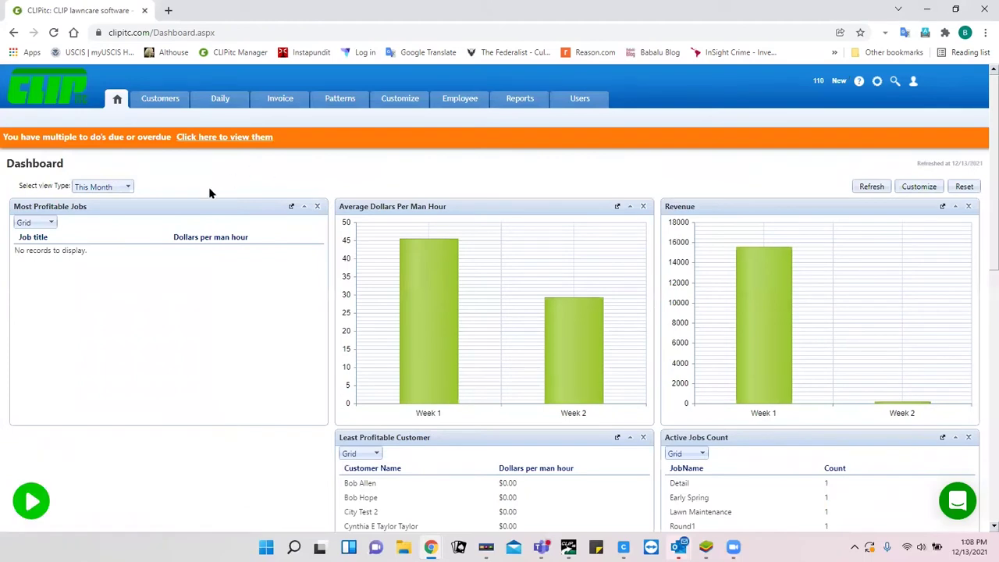
# - Visit the Import Customer page of the Customers section and return to Find Customer to check the page address
pyautogui.click(164, 100)
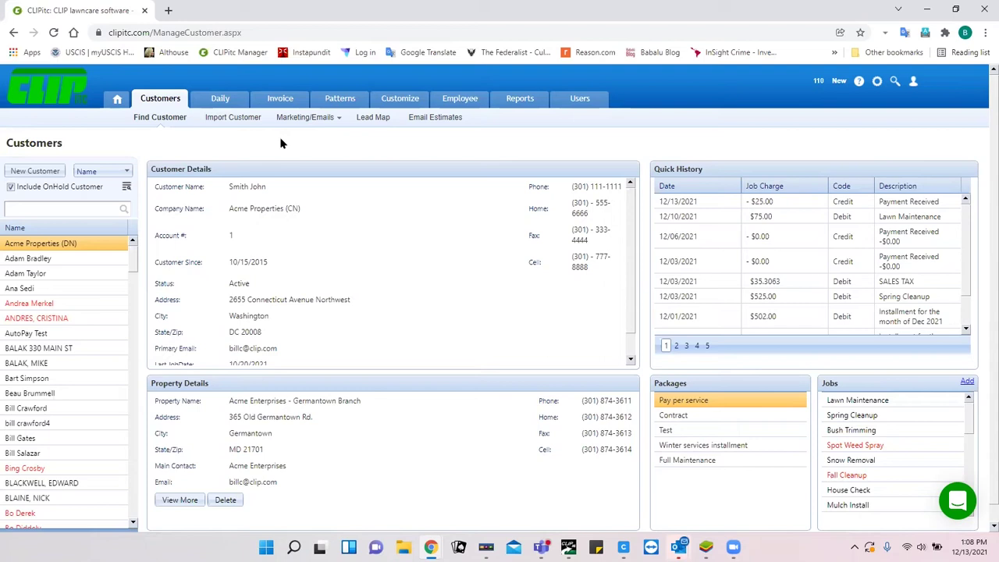
pyautogui.click(238, 121)
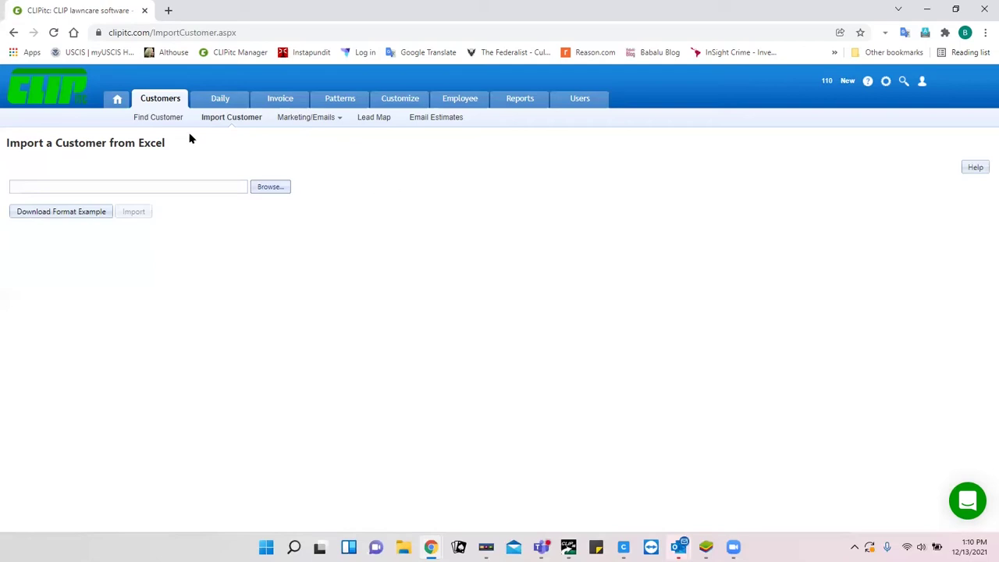
pyautogui.click(168, 121)
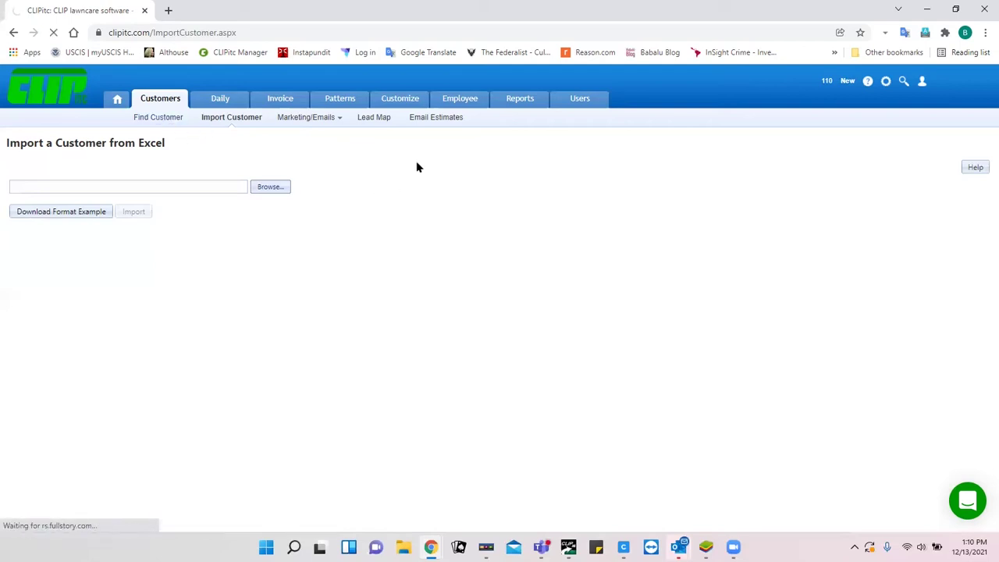
pyautogui.click(317, 30)
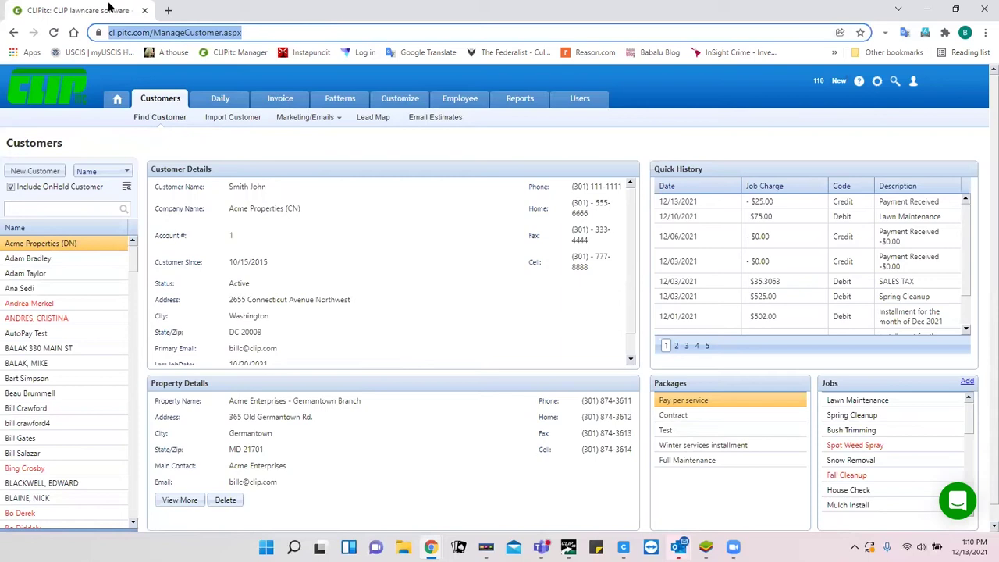
# - Open the Daily section in a new browser tab and switch between it and the Customers page
pyautogui.moveTo(220, 102)
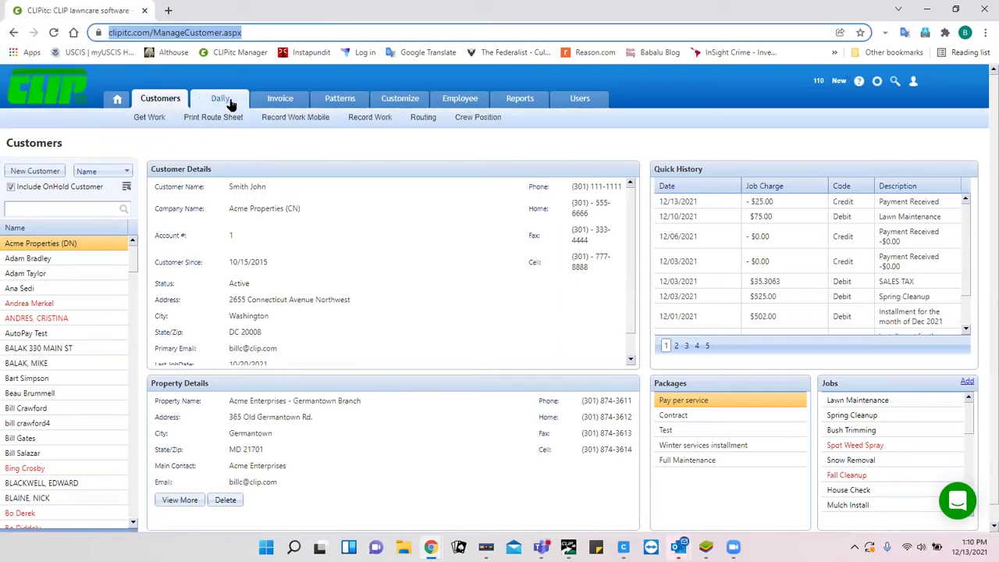
pyautogui.moveTo(339, 100)
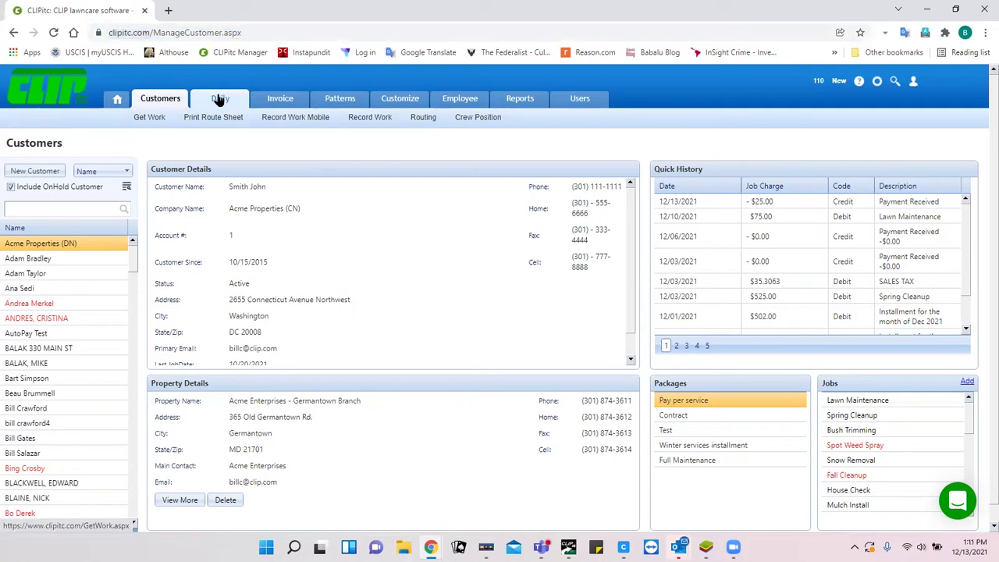
pyautogui.rightClick(220, 99)
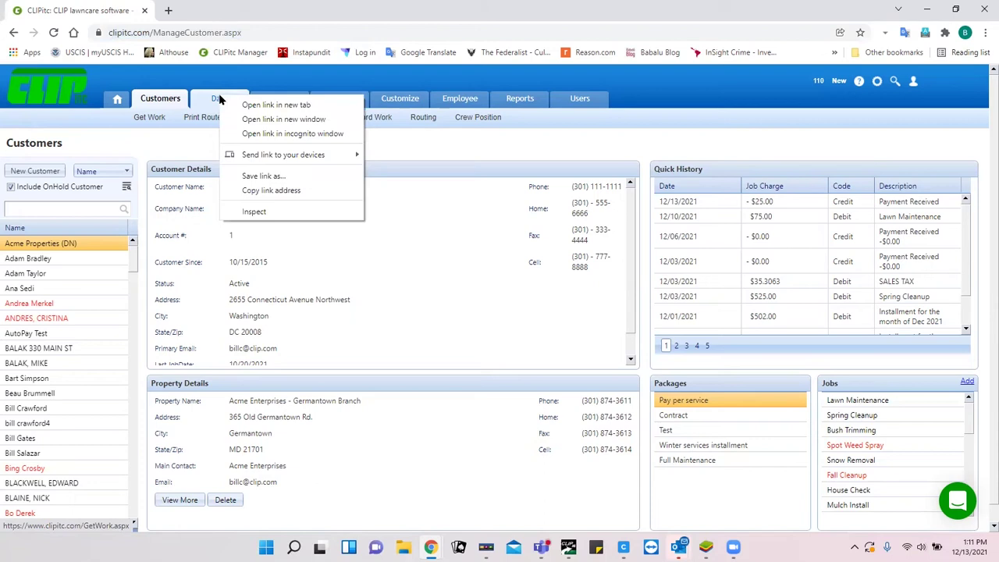
pyautogui.click(265, 104)
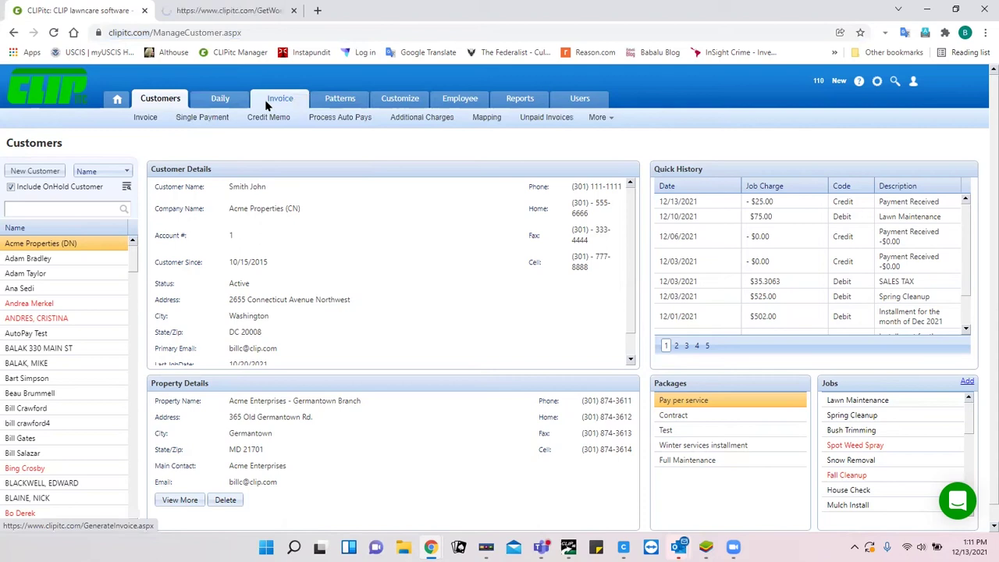
pyautogui.click(233, 11)
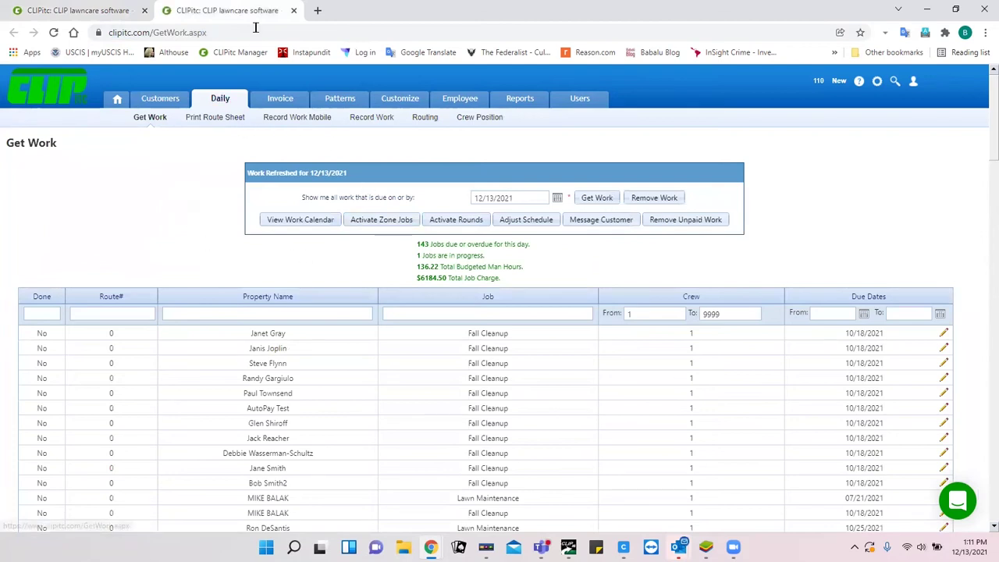
pyautogui.click(102, 9)
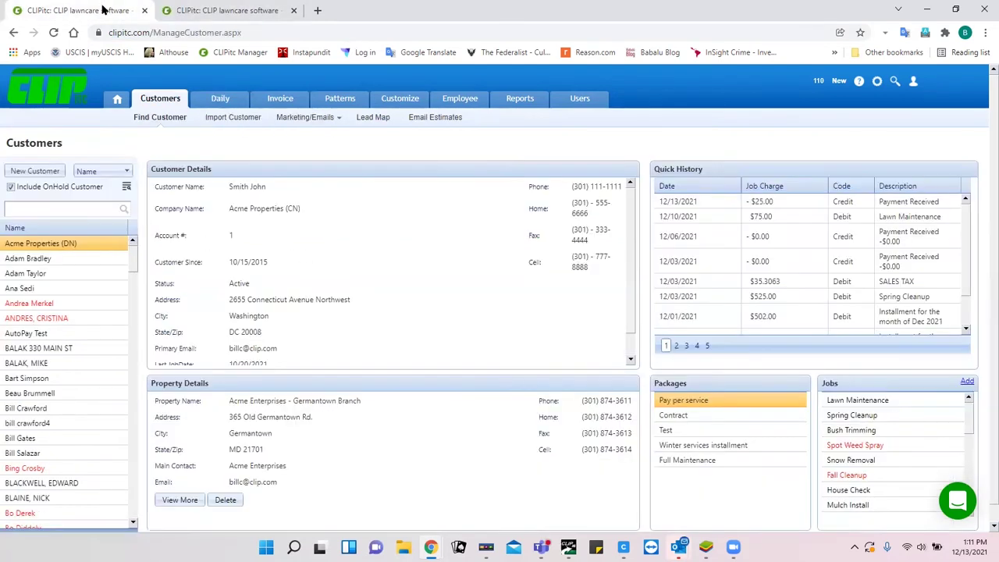
pyautogui.click(164, 10)
pyautogui.click(96, 9)
# - Open the Reports section in another browser tab, view it, and return to the Customers page
pyautogui.rightClick(518, 102)
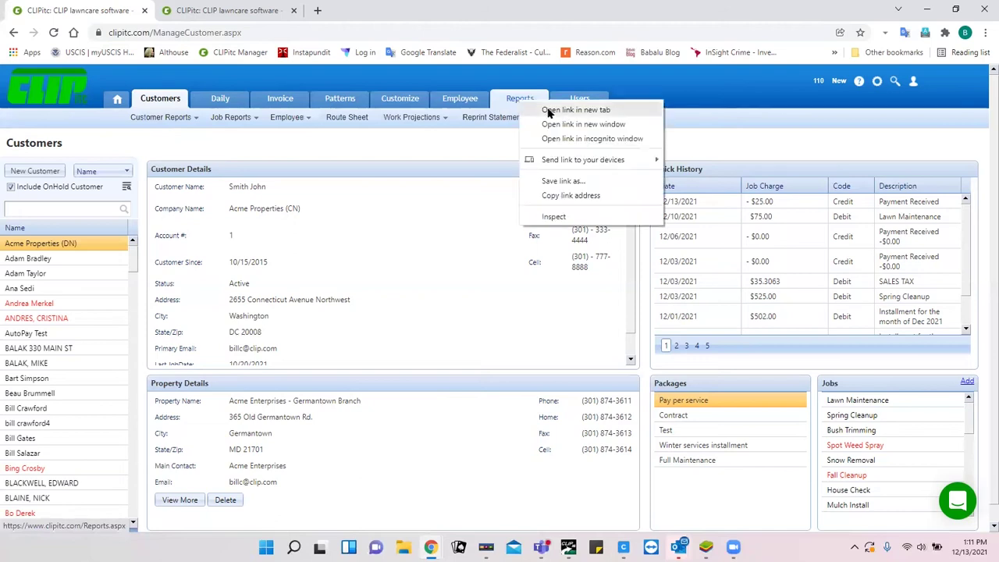
pyautogui.click(551, 110)
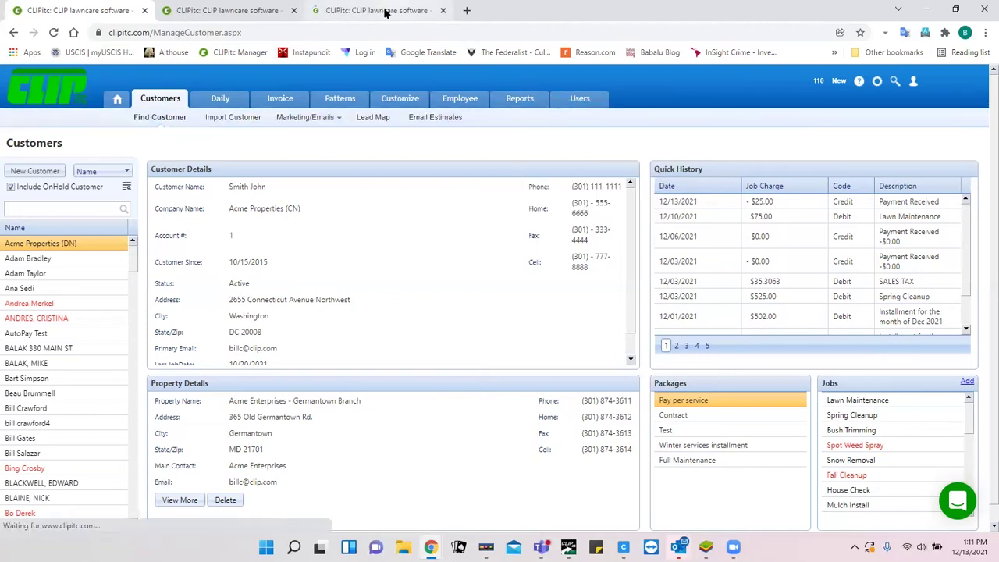
pyautogui.click(390, 9)
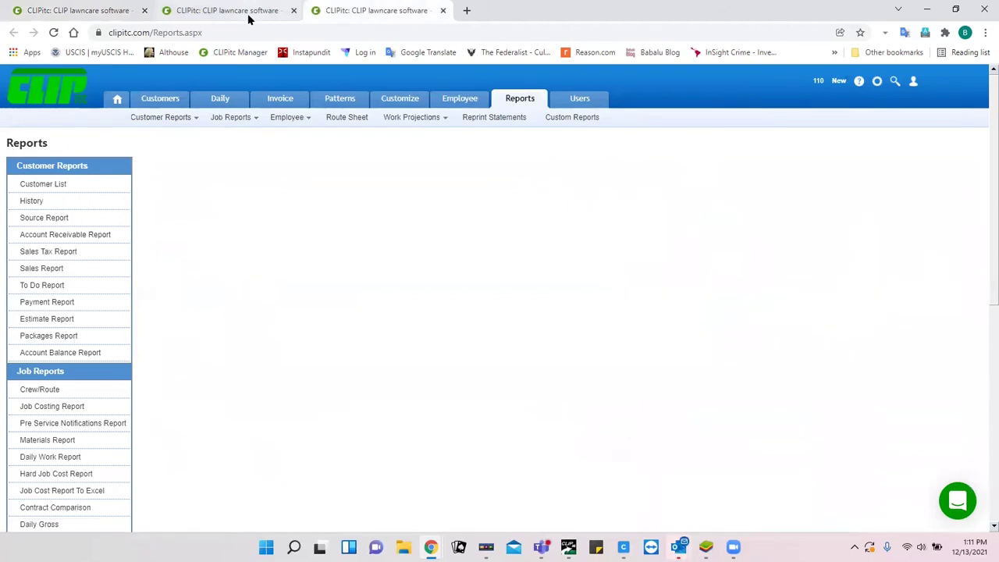
pyautogui.click(250, 16)
pyautogui.click(88, 9)
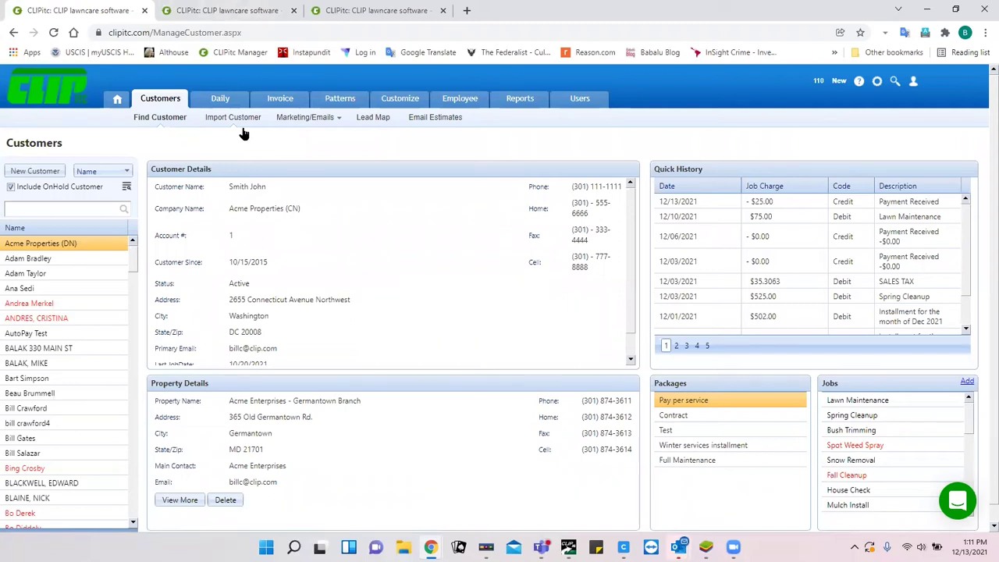
pyautogui.moveTo(221, 99)
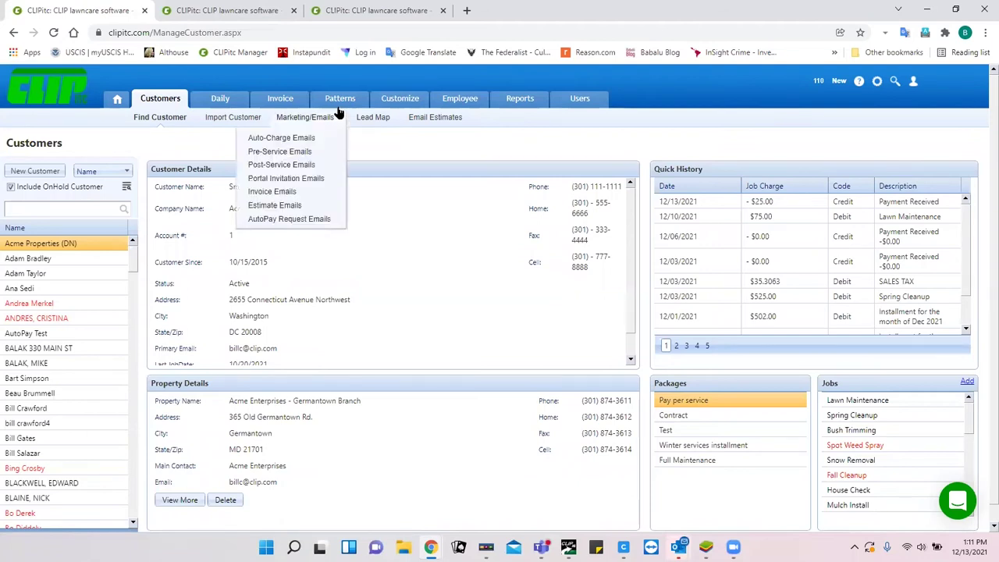
pyautogui.moveTo(339, 102)
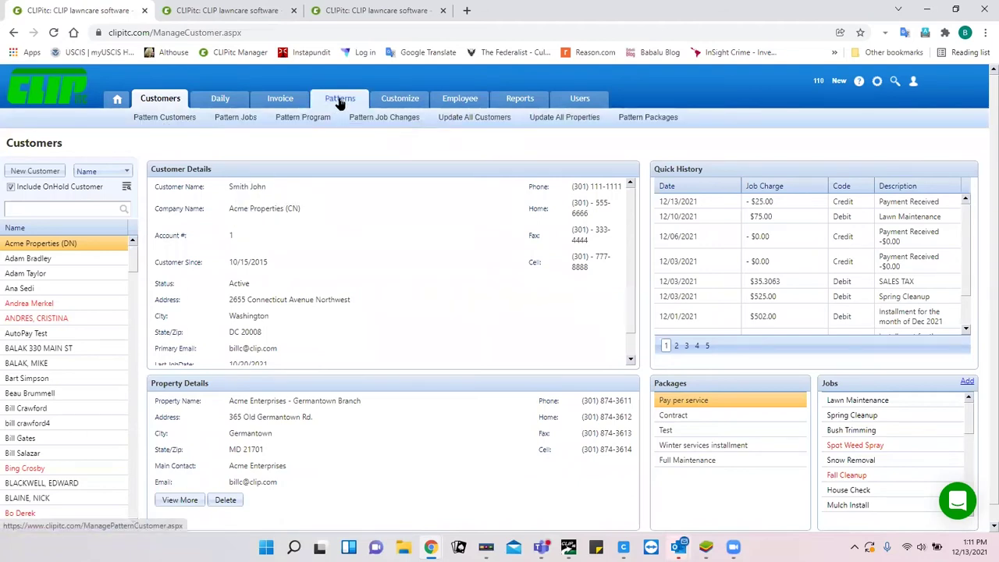
pyautogui.rightClick(340, 102)
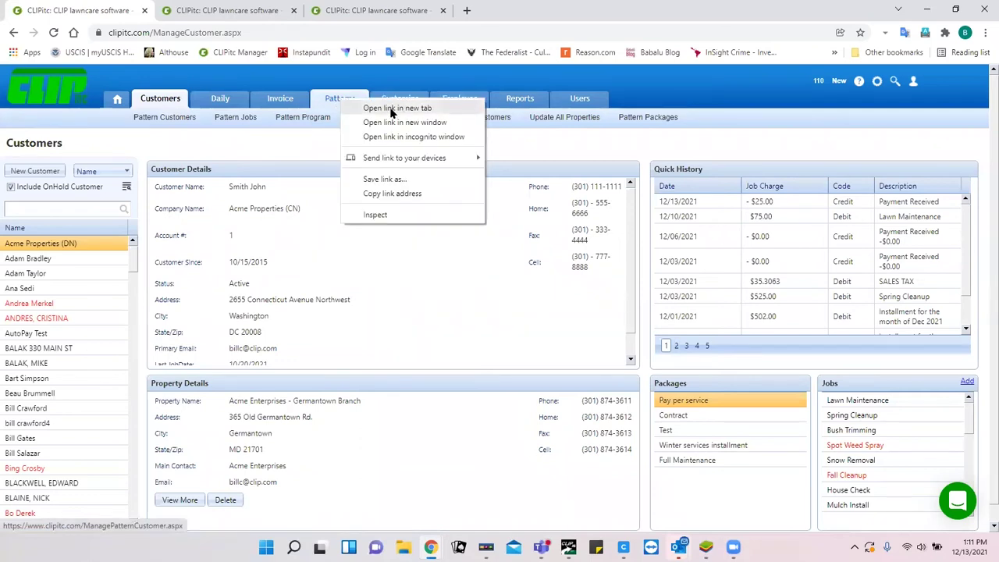
pyautogui.click(314, 143)
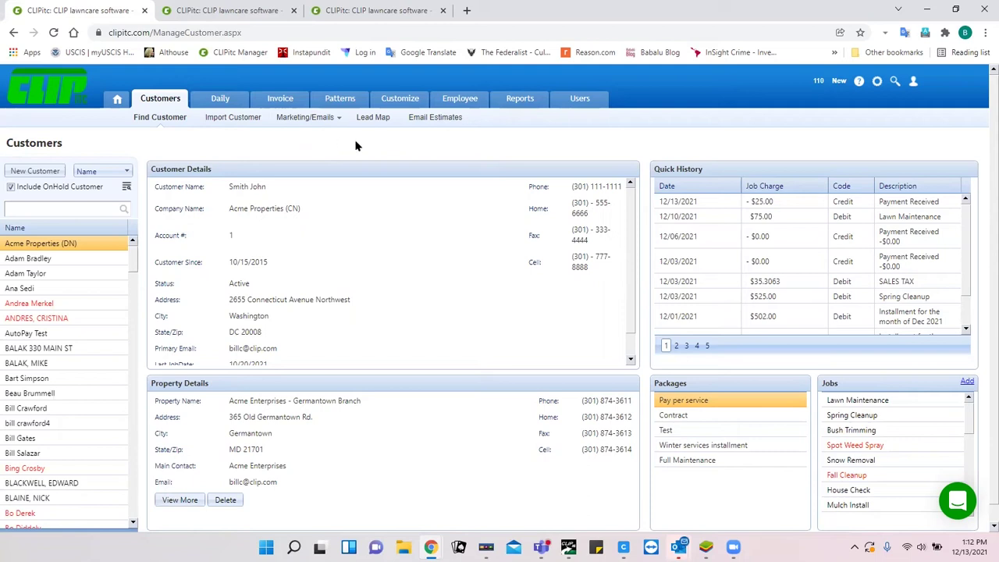
# - Start adding a new user in the Users section and fill in the saved user email and password
pyautogui.click(578, 99)
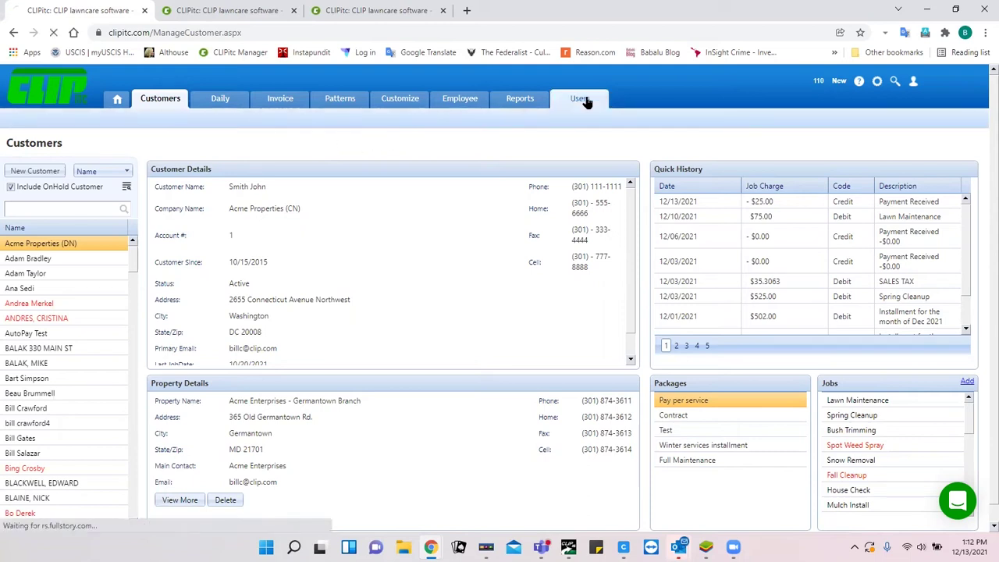
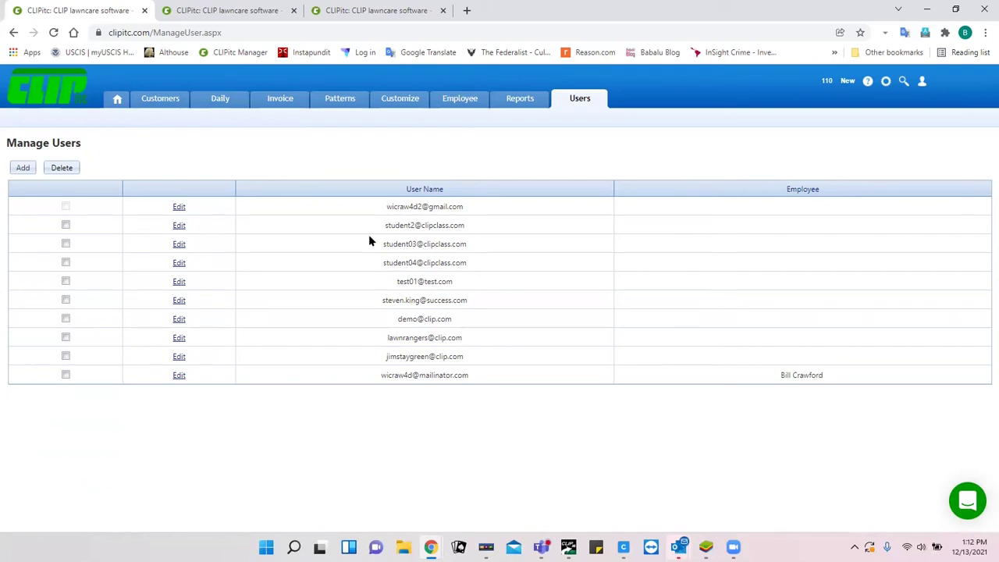
pyautogui.click(22, 168)
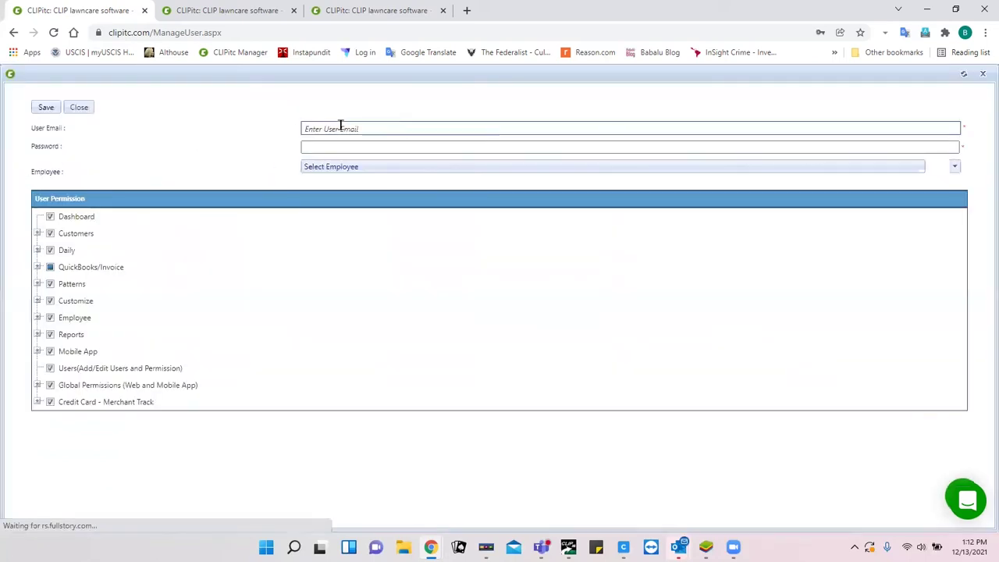
pyautogui.click(346, 128)
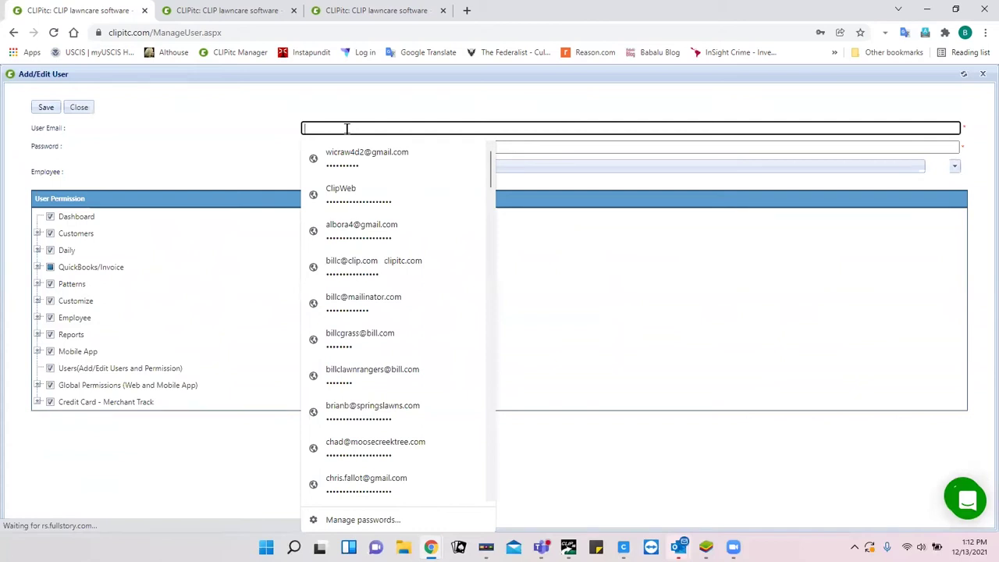
pyautogui.press('Down')
pyautogui.press('Return')
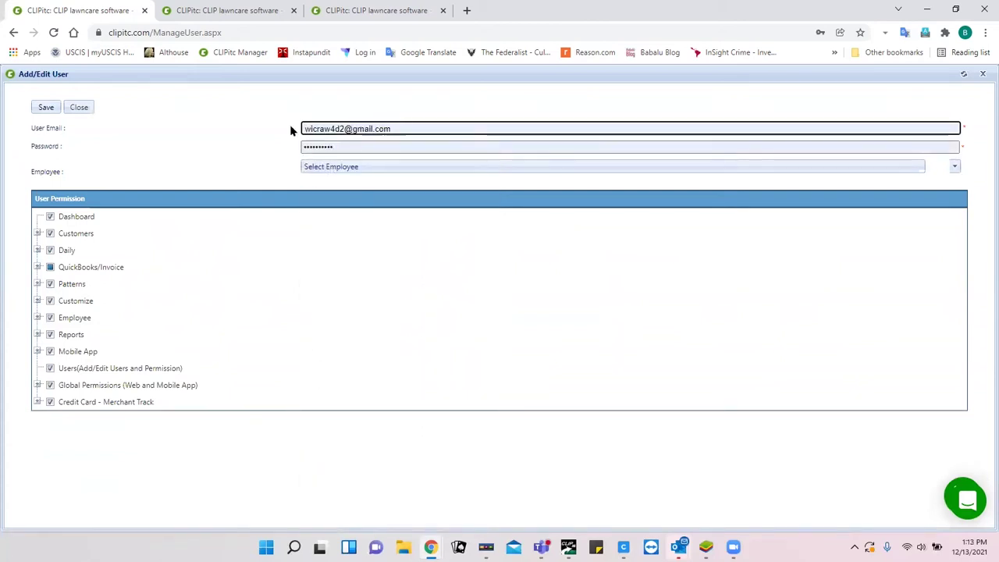
pyautogui.click(343, 143)
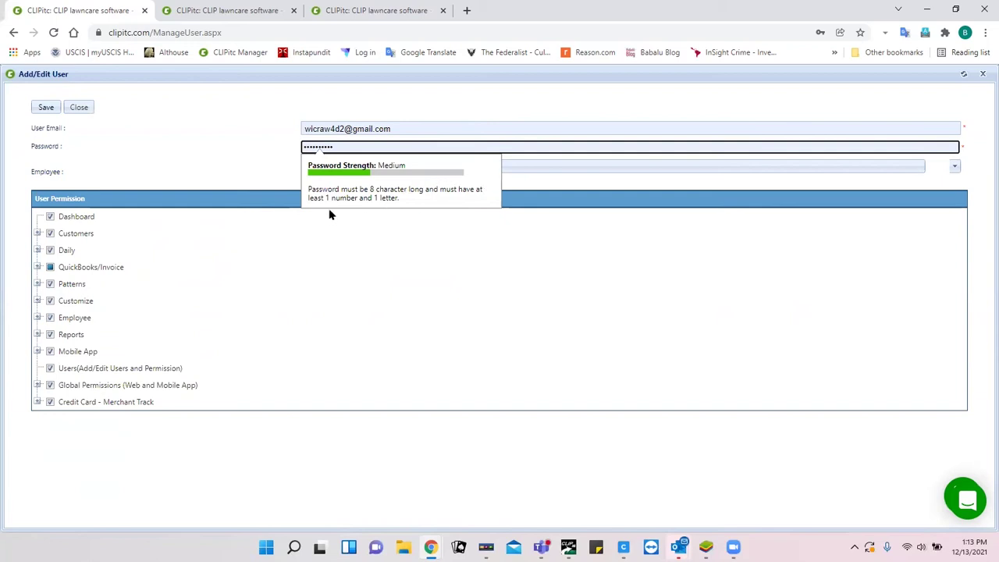
pyautogui.click(153, 156)
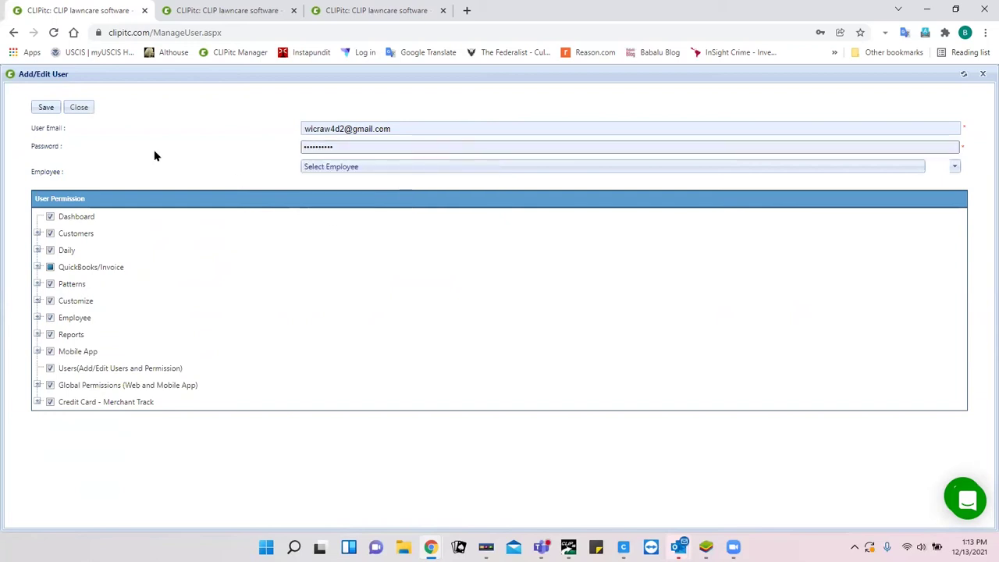
# - Examine the individual permissions under Customers and Daily, then collapse both groups
pyautogui.click(37, 233)
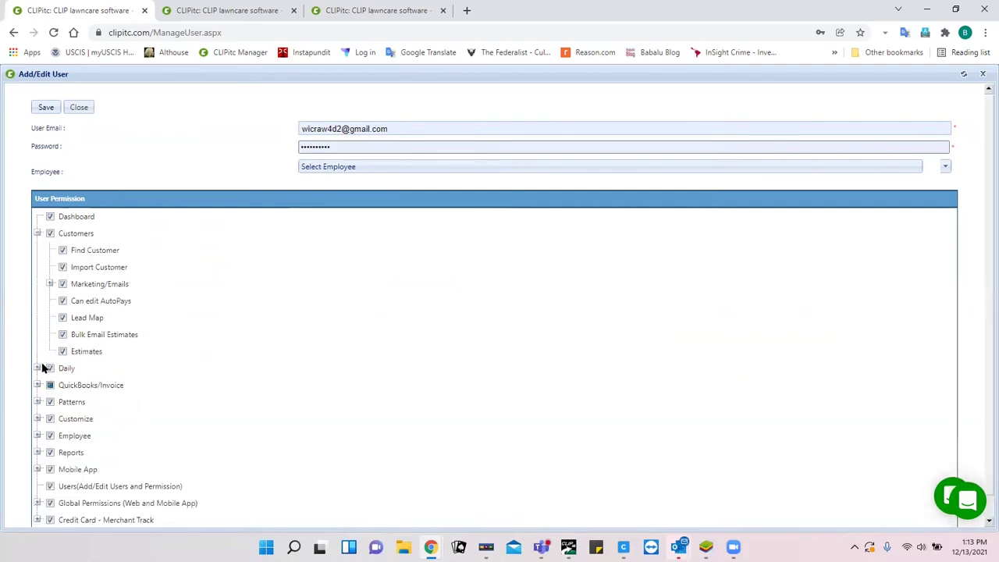
pyautogui.click(37, 368)
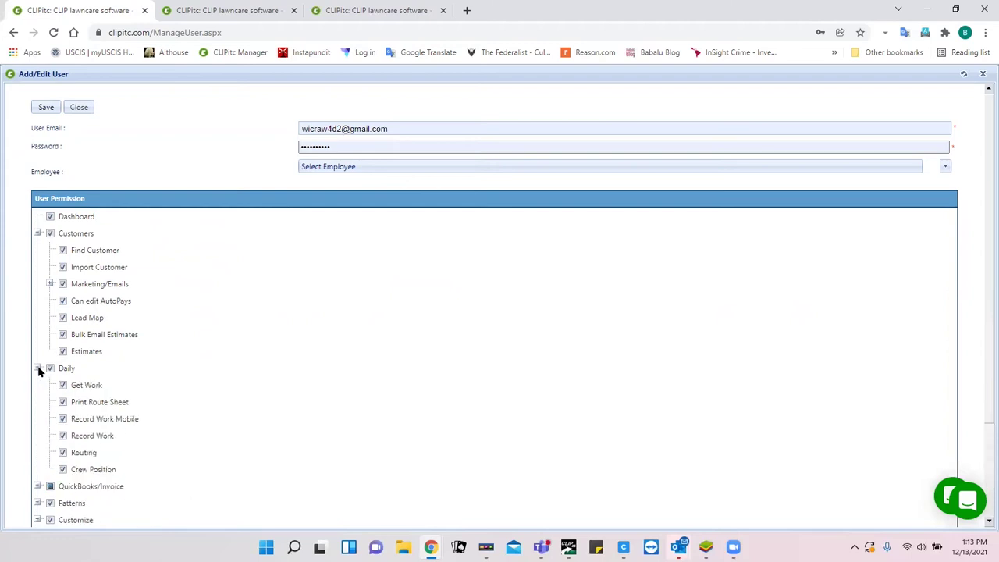
pyautogui.click(37, 234)
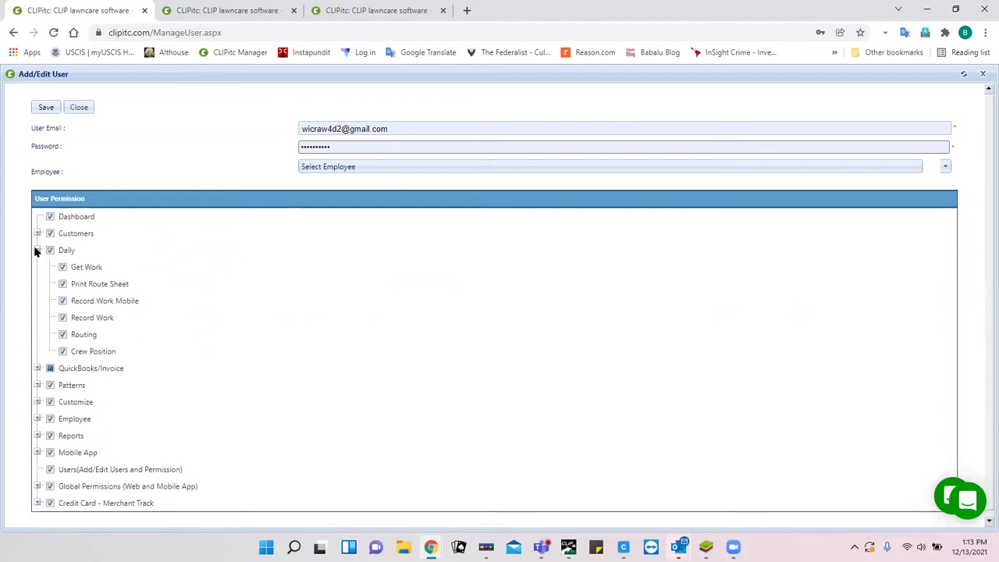
pyautogui.click(37, 250)
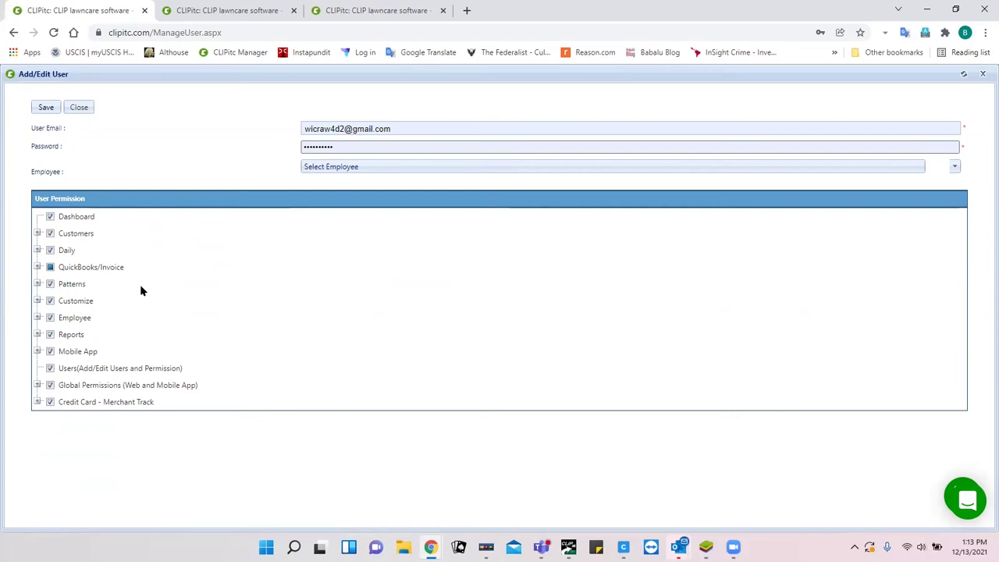
# - Clear all user permission groups except Dashboard and Mobile App, acknowledging the alert for Credit Card - Merchant Track
pyautogui.click(50, 234)
pyautogui.click(50, 251)
pyautogui.click(50, 283)
pyautogui.click(50, 301)
pyautogui.click(50, 317)
pyautogui.click(50, 352)
pyautogui.click(50, 369)
pyautogui.click(50, 385)
pyautogui.click(50, 400)
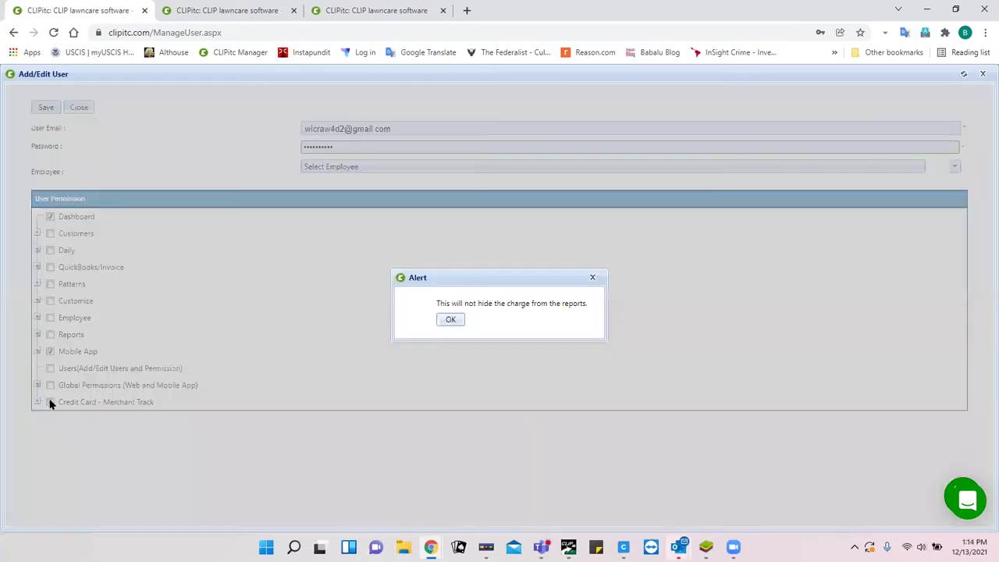
pyautogui.click(450, 319)
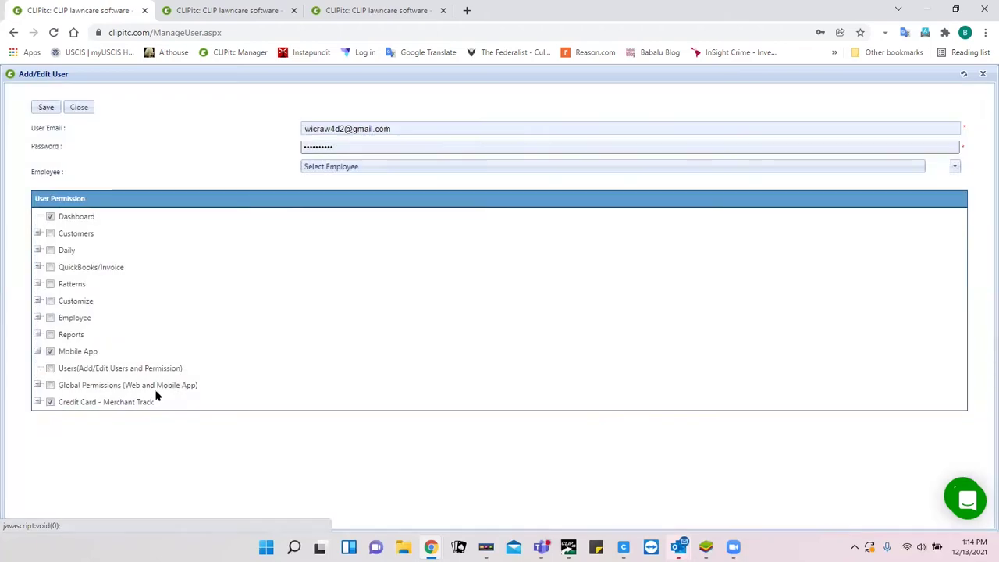
pyautogui.click(50, 402)
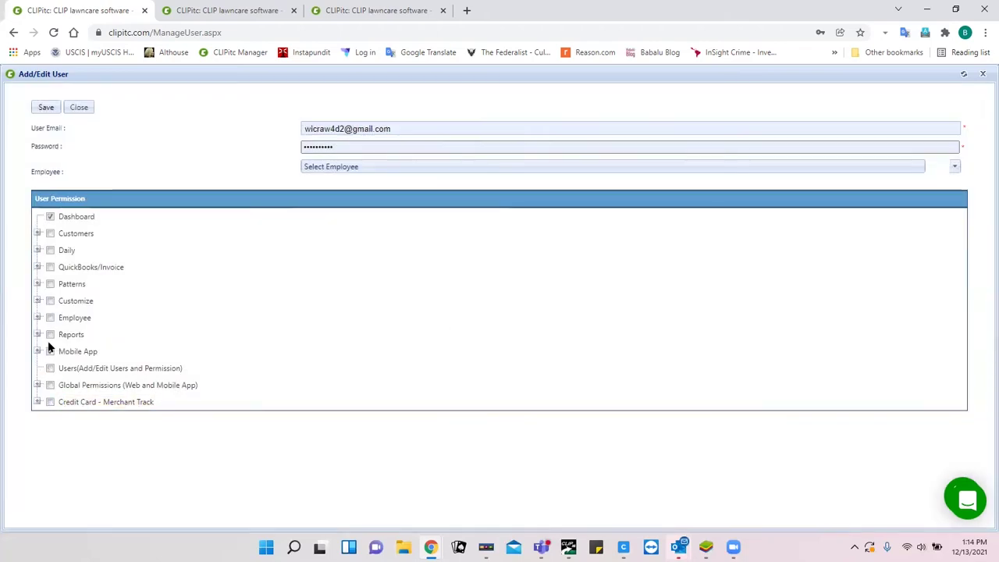
# - Examine the Mobile App permissions, including those under Settings and Customers, and close the user form without saving
pyautogui.click(36, 351)
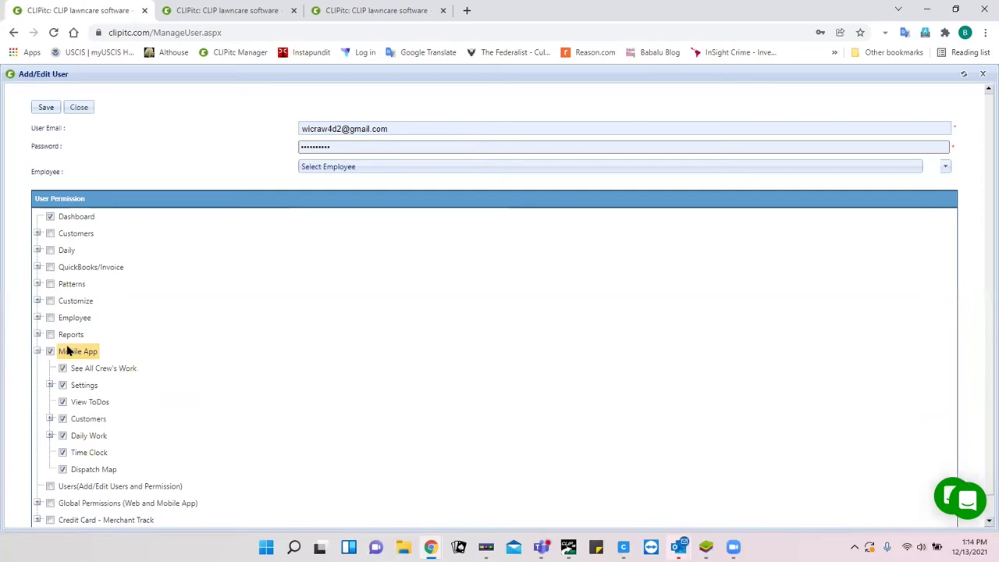
pyautogui.click(48, 385)
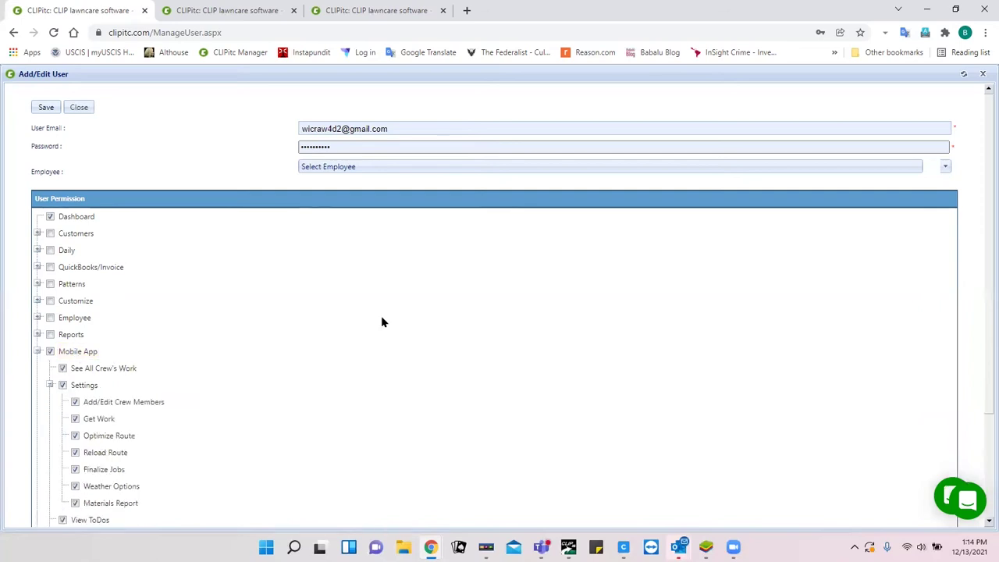
pyautogui.scroll(-2, 381, 315)
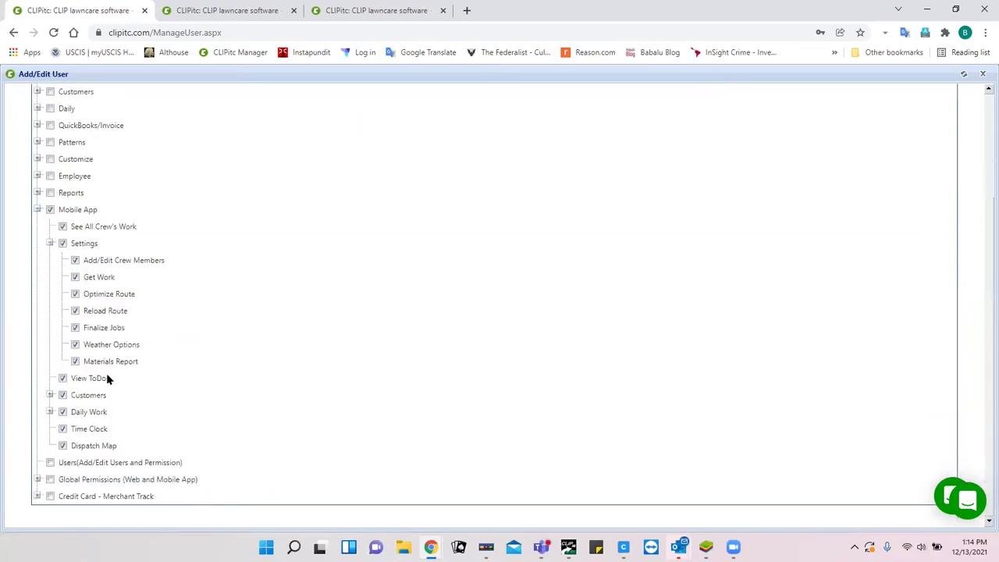
pyautogui.click(50, 394)
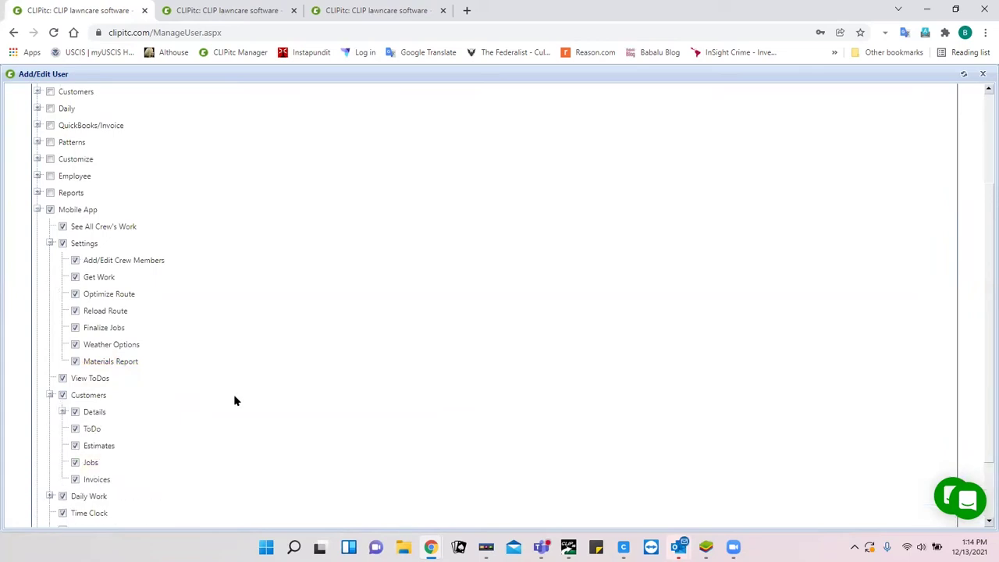
pyautogui.scroll(3, 234, 401)
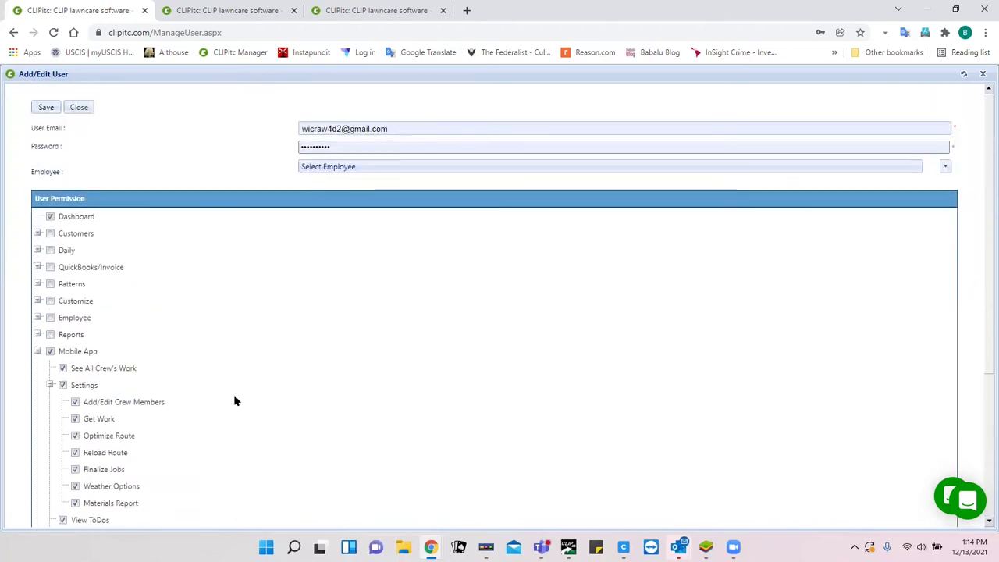
pyautogui.click(80, 112)
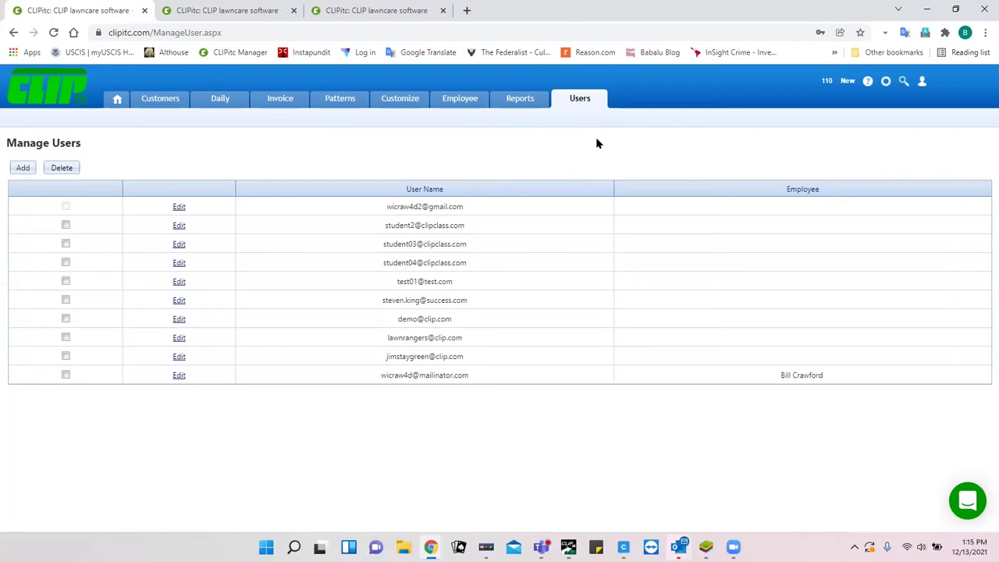
# - Open a blank new employee record in the Employee section and review its name and birthday fields and the Employee Type options
pyautogui.click(461, 102)
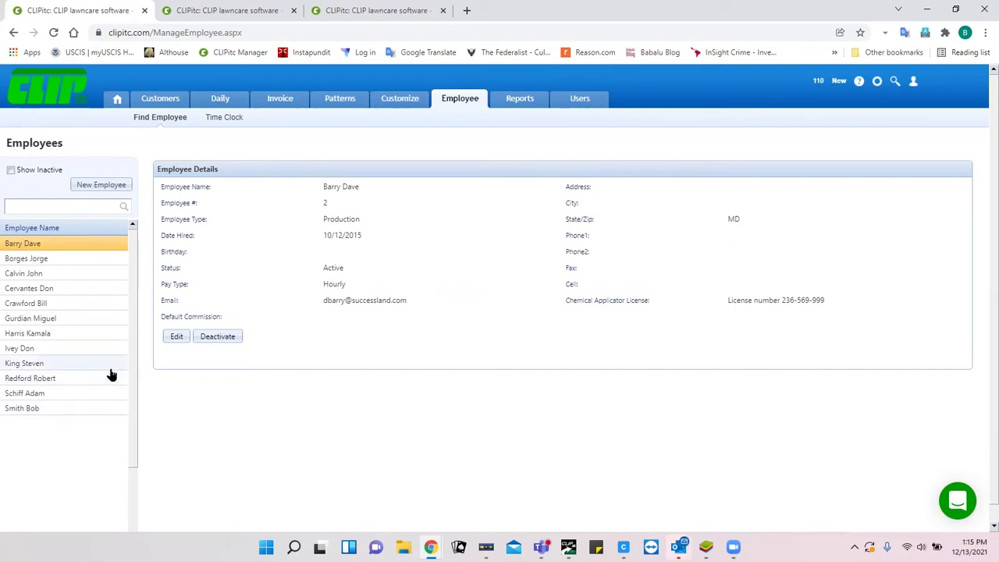
pyautogui.click(101, 185)
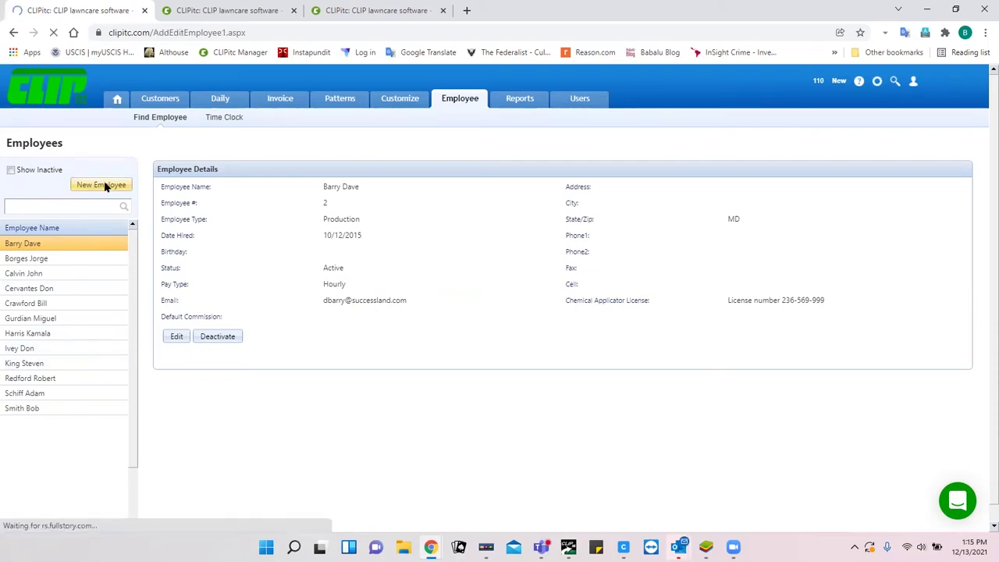
pyautogui.click(273, 223)
pyautogui.click(273, 223)
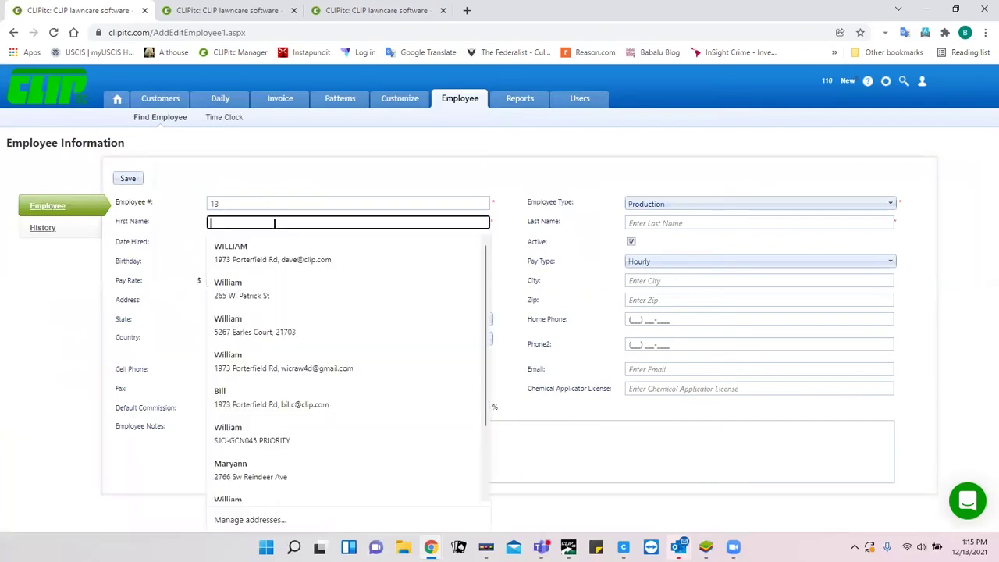
pyautogui.click(657, 224)
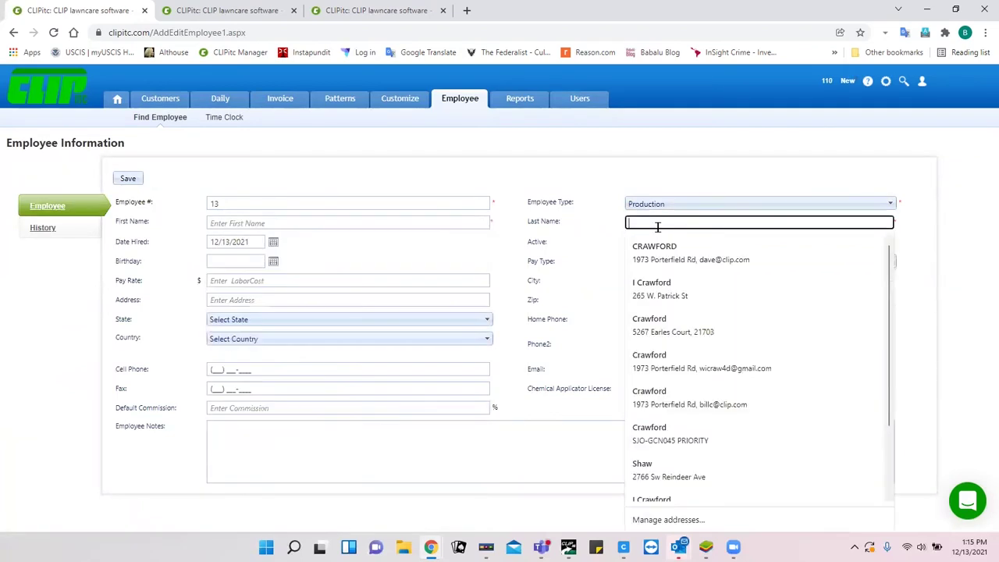
pyautogui.click(493, 239)
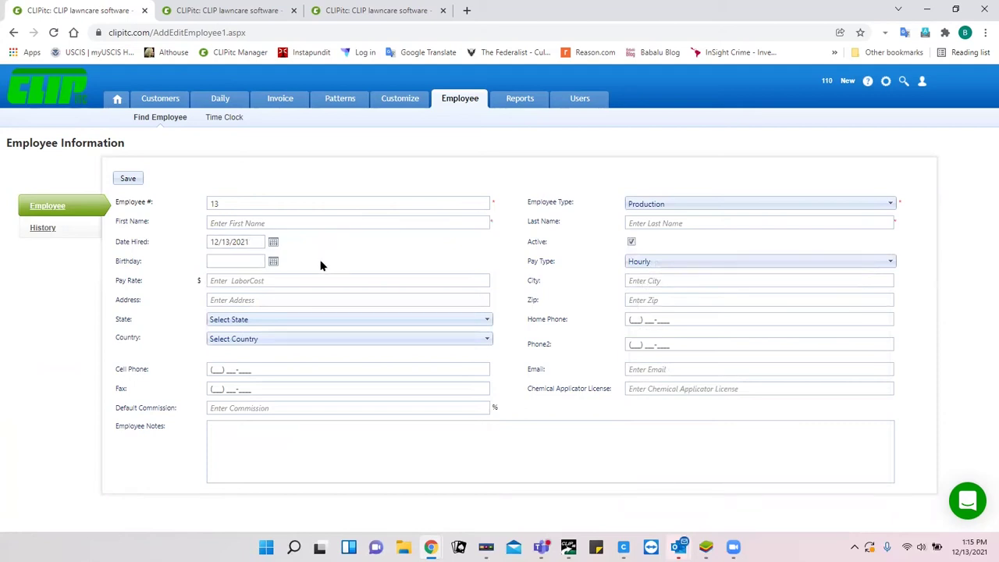
pyautogui.click(235, 262)
pyautogui.click(272, 276)
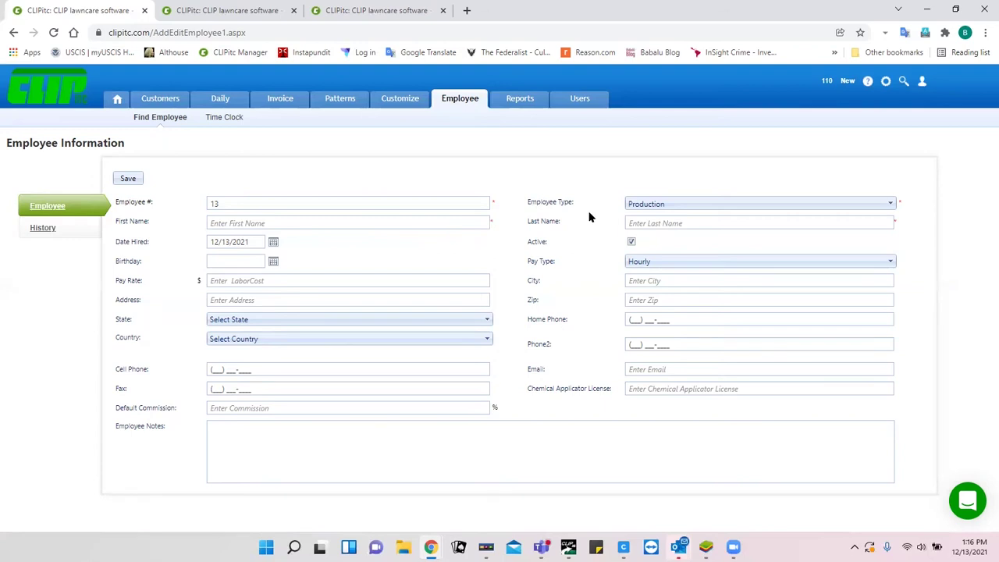
pyautogui.click(688, 201)
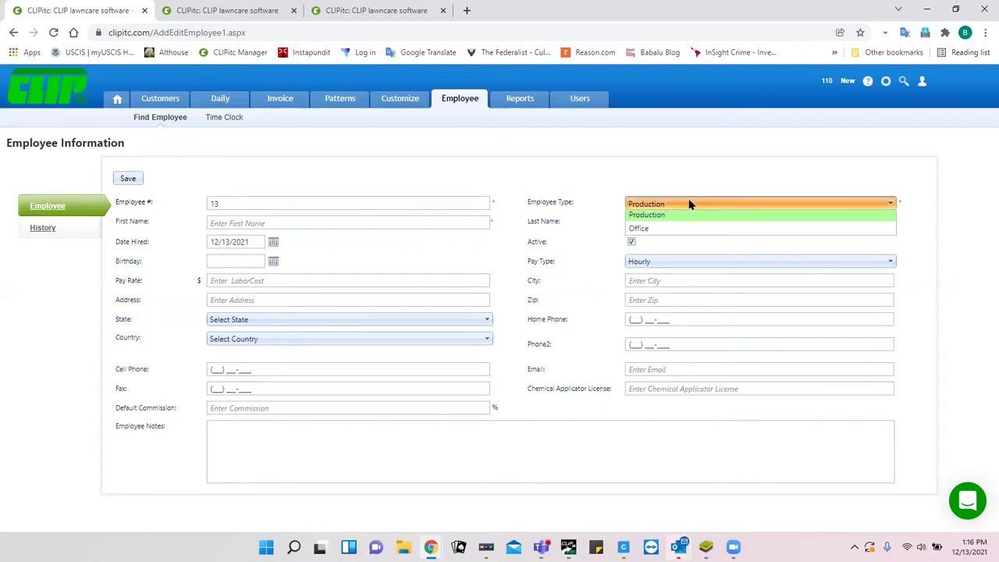
pyautogui.click(668, 179)
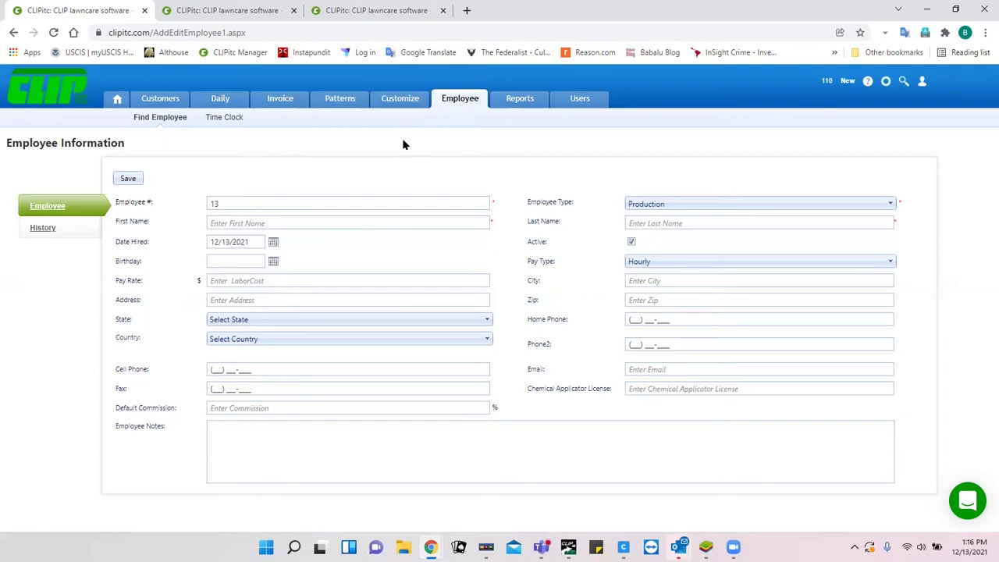
# - Open the crew list in the Customize section and open crew 1 for editing
pyautogui.moveTo(401, 103)
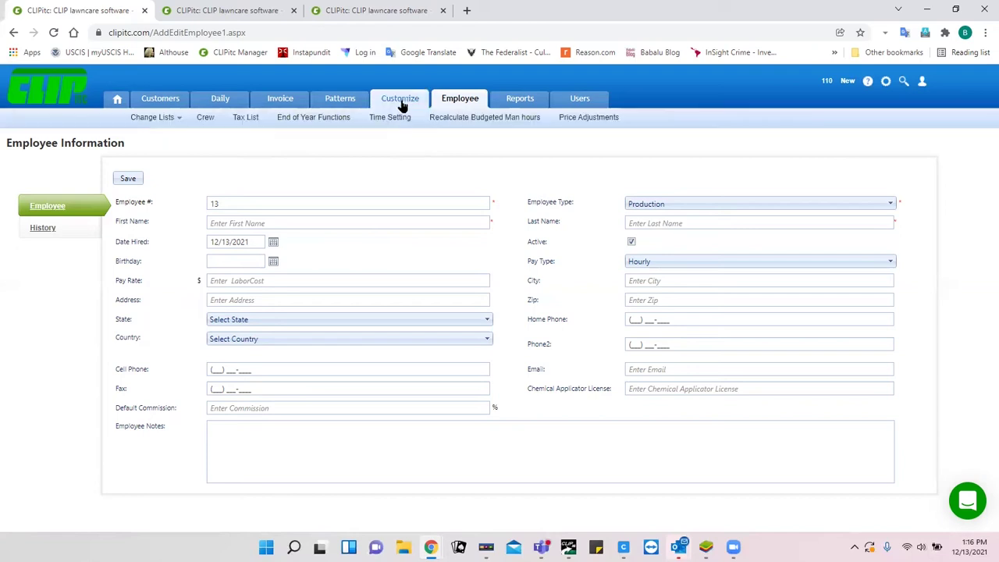
pyautogui.click(401, 104)
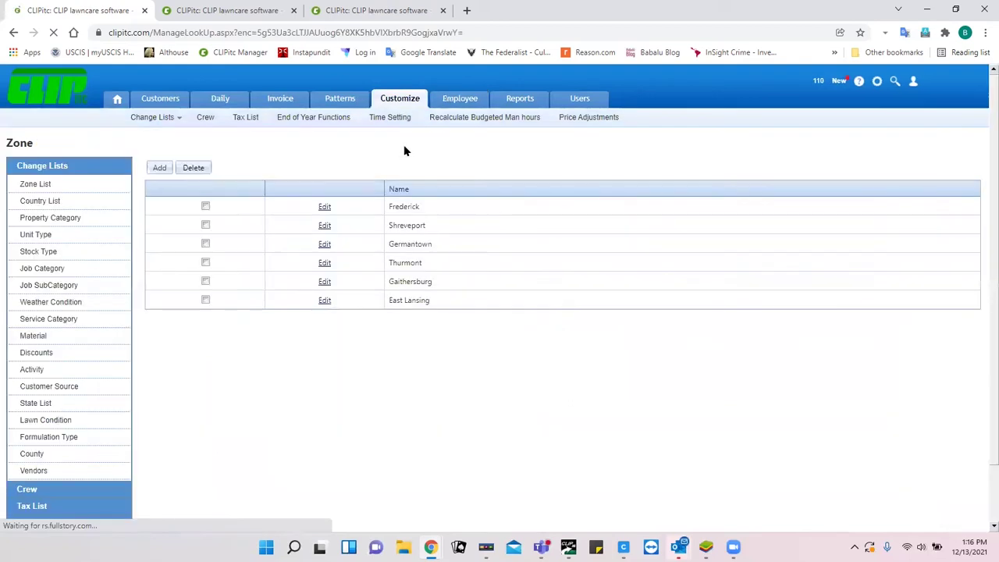
pyautogui.click(205, 121)
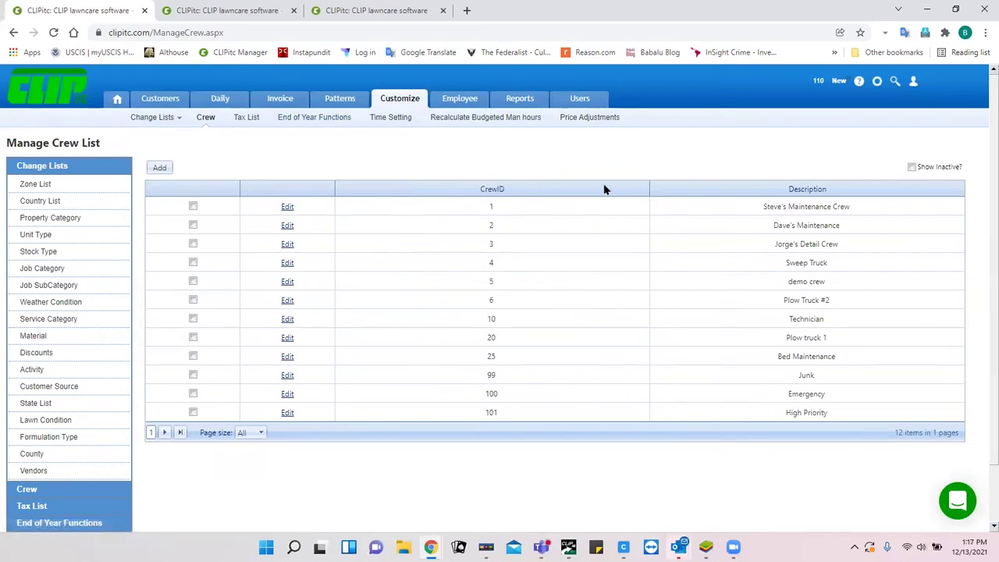
pyautogui.click(287, 207)
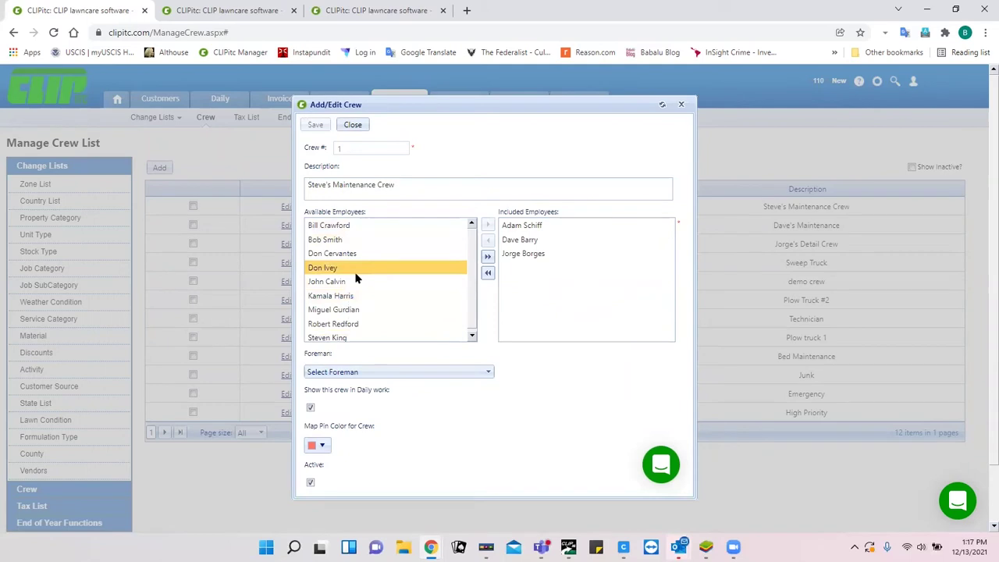
# - Add an available employee to crew 1's included employees and move that employee back to the available list
pyautogui.click(415, 281)
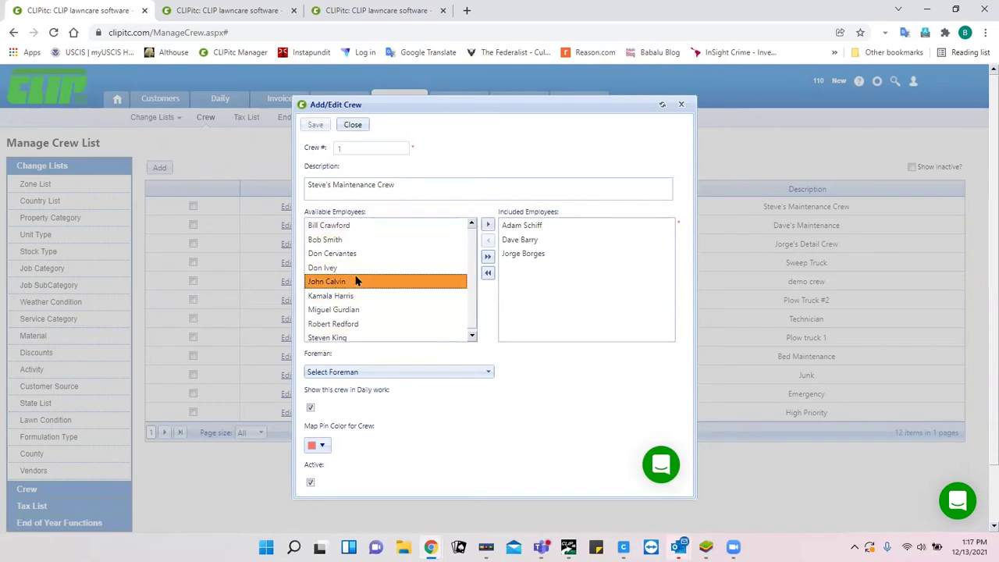
pyautogui.click(485, 224)
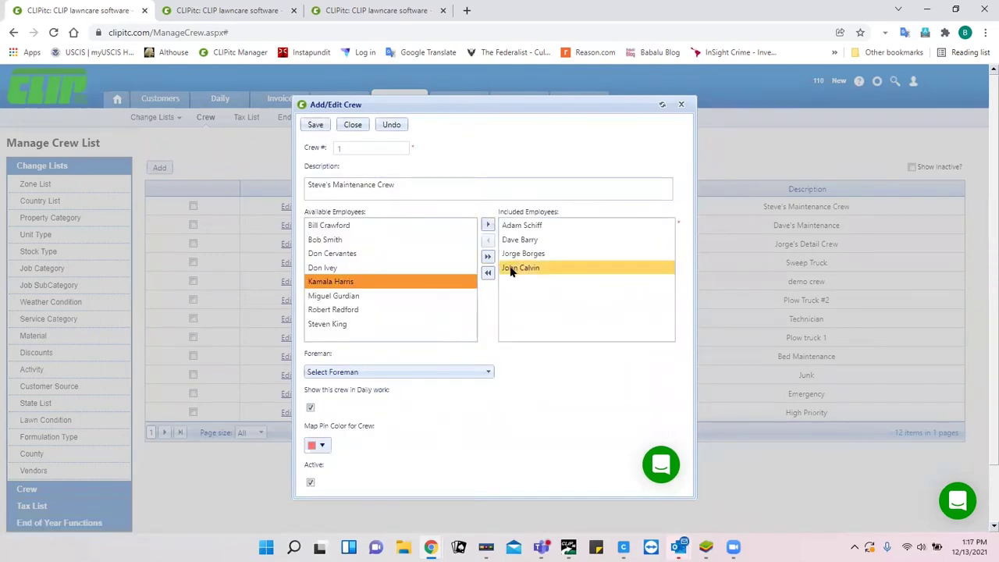
pyautogui.click(511, 267)
pyautogui.click(487, 241)
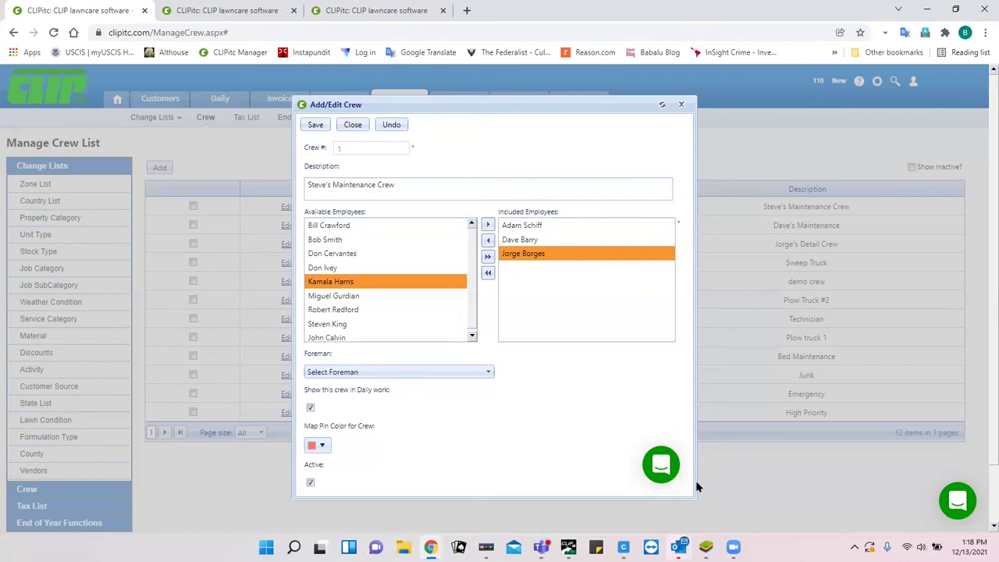
# - Switch to the CLIPitc mobile app in the emulator and change the crew in its settings to crew 1
pyautogui.click(707, 545)
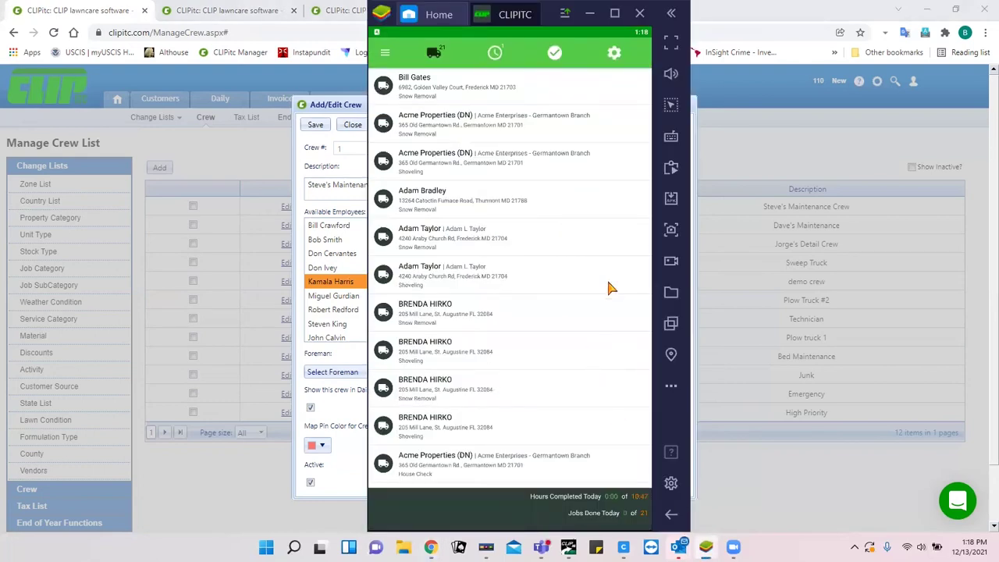
pyautogui.click(614, 56)
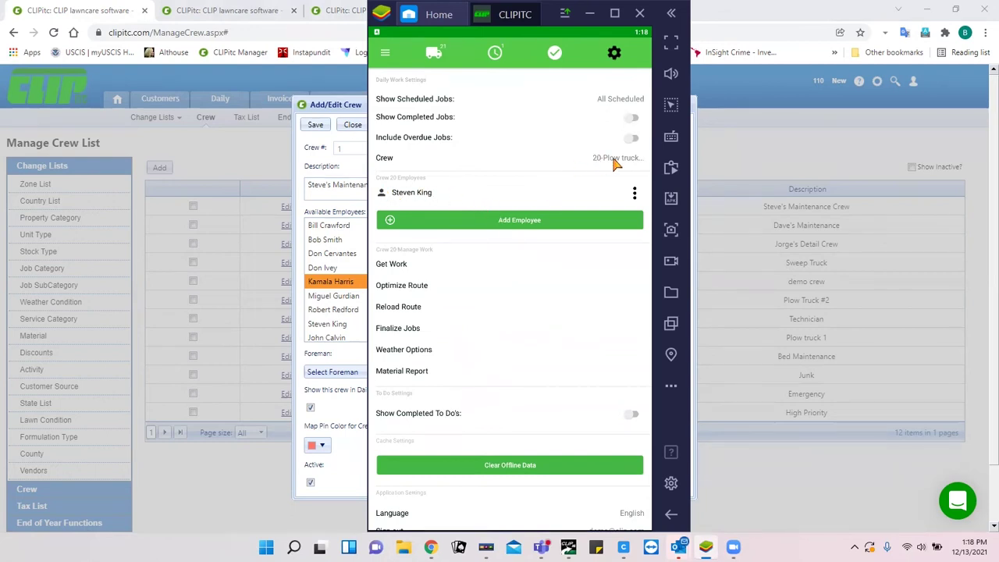
pyautogui.click(614, 159)
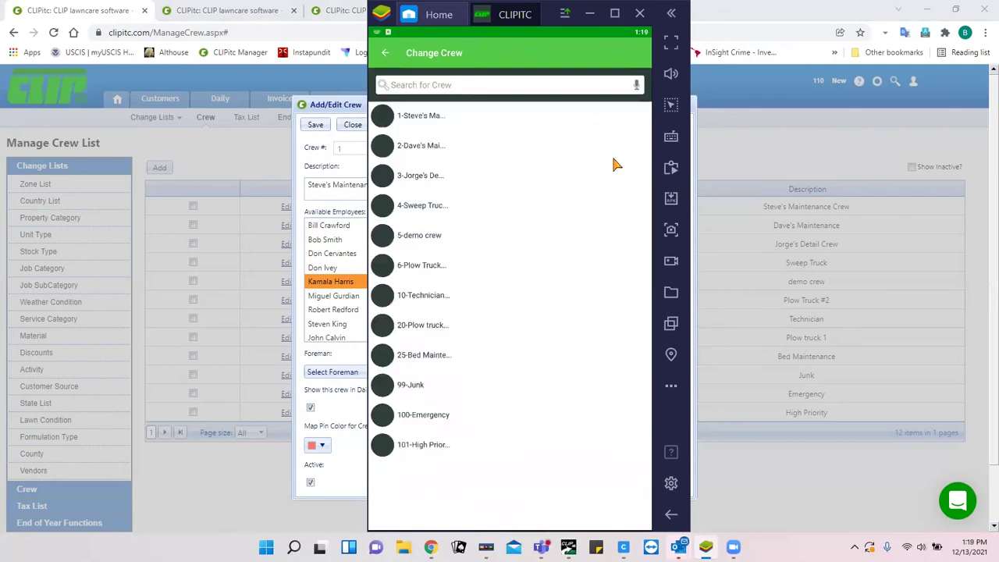
pyautogui.click(425, 123)
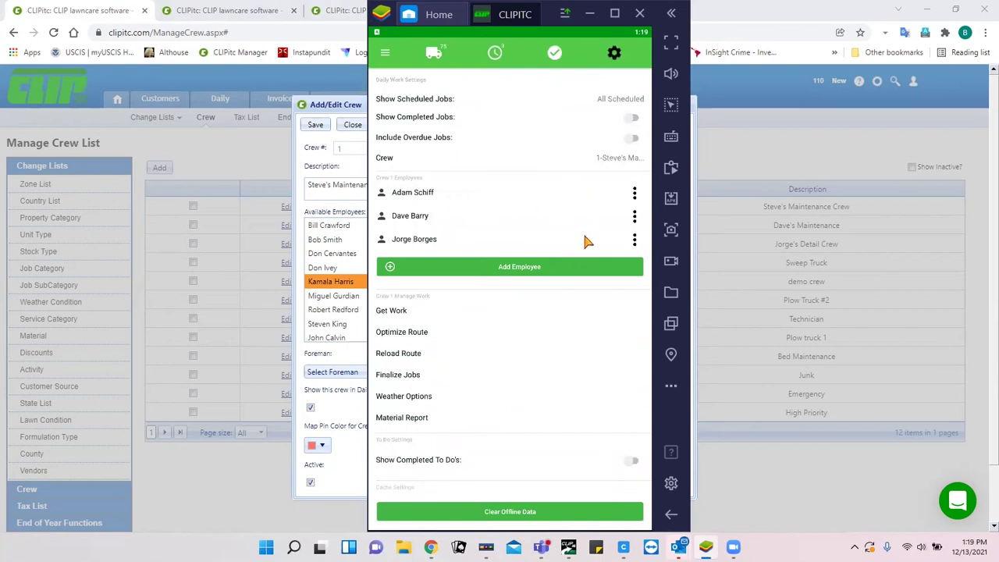
# - Remove the first listed employee from crew 1 and add a different employee to the crew
pyautogui.click(634, 193)
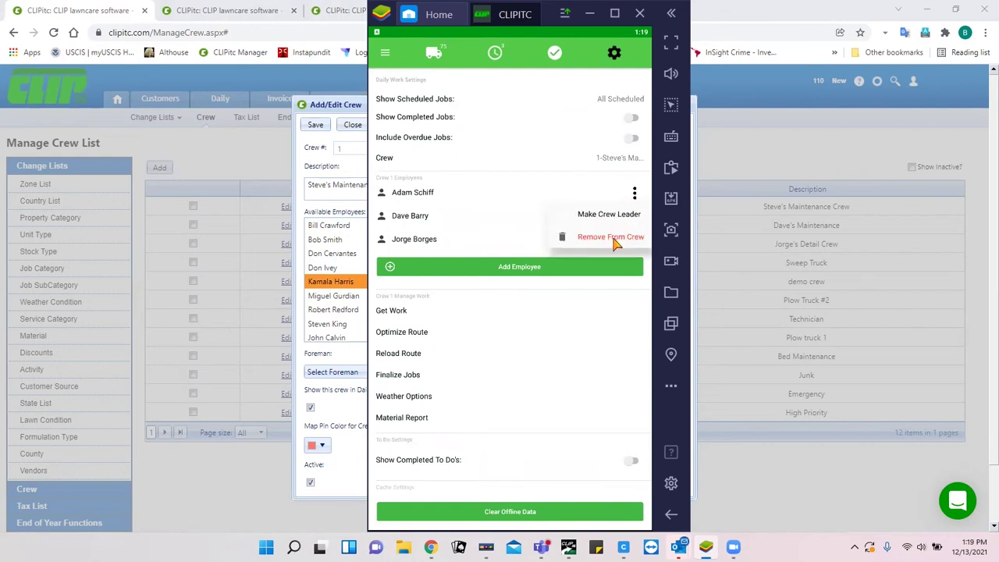
pyautogui.click(613, 238)
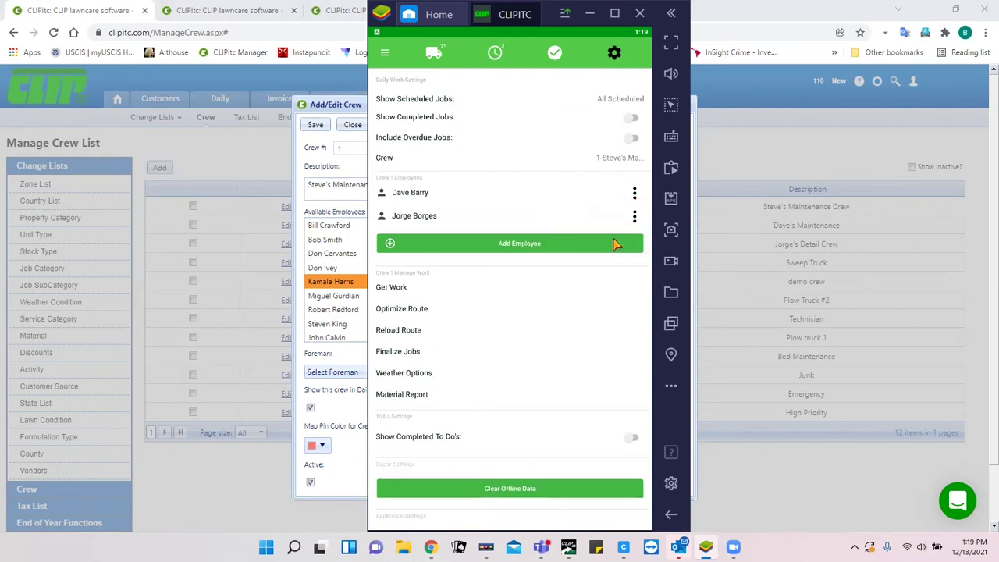
pyautogui.click(516, 245)
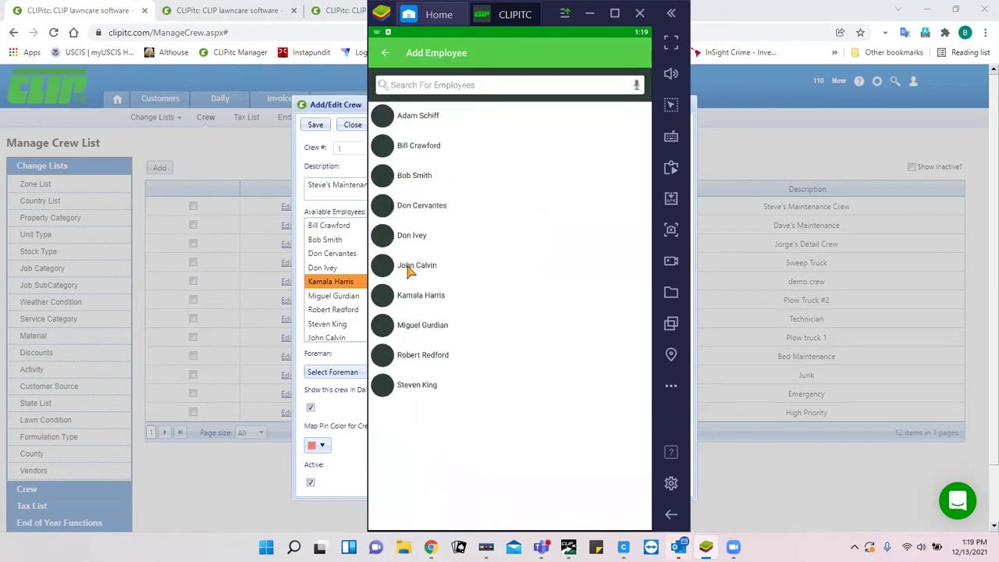
pyautogui.click(383, 389)
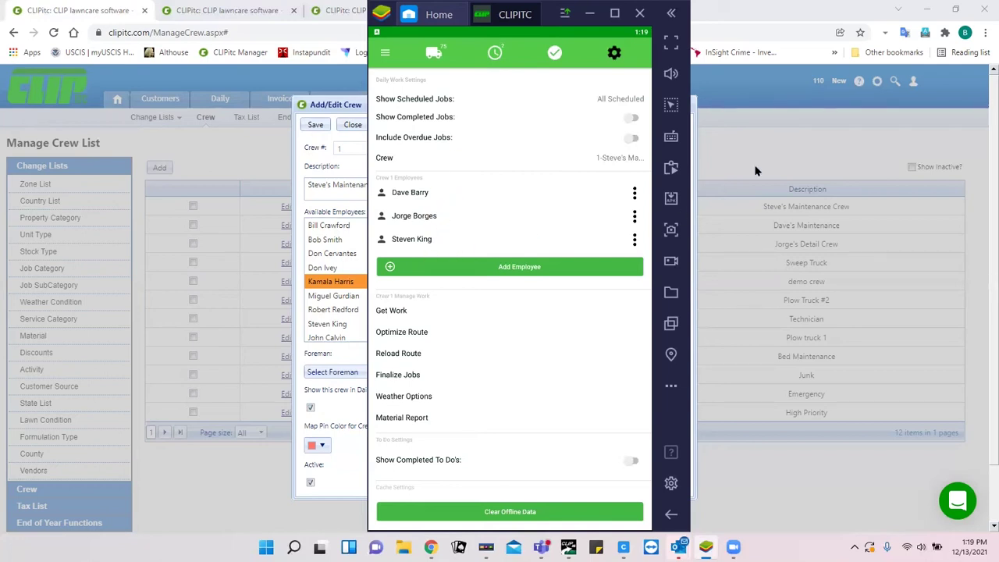
# - Return to the CLIPitc website in Chrome, close crew 1 without saving, and start adding a new crew
pyautogui.click(728, 117)
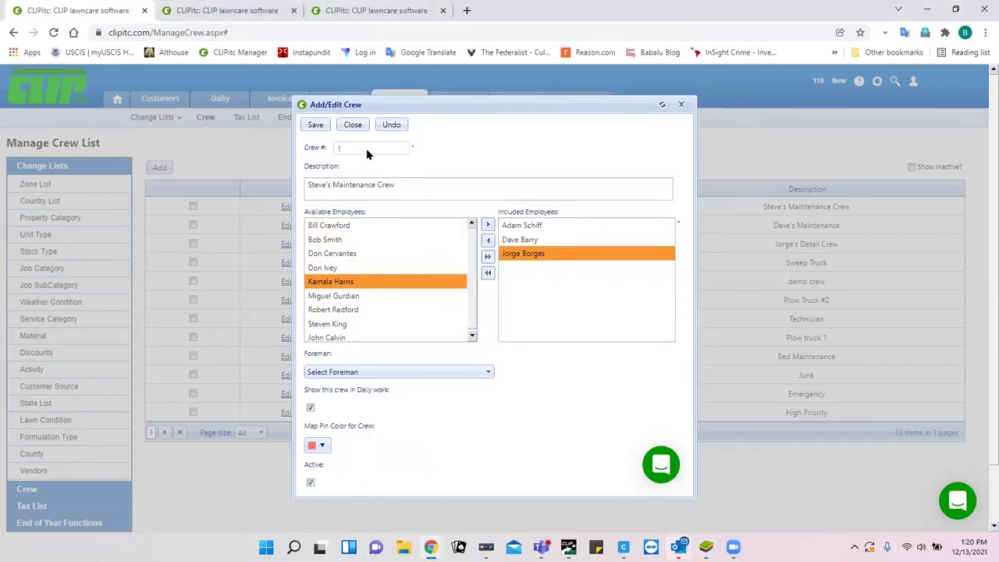
pyautogui.click(354, 125)
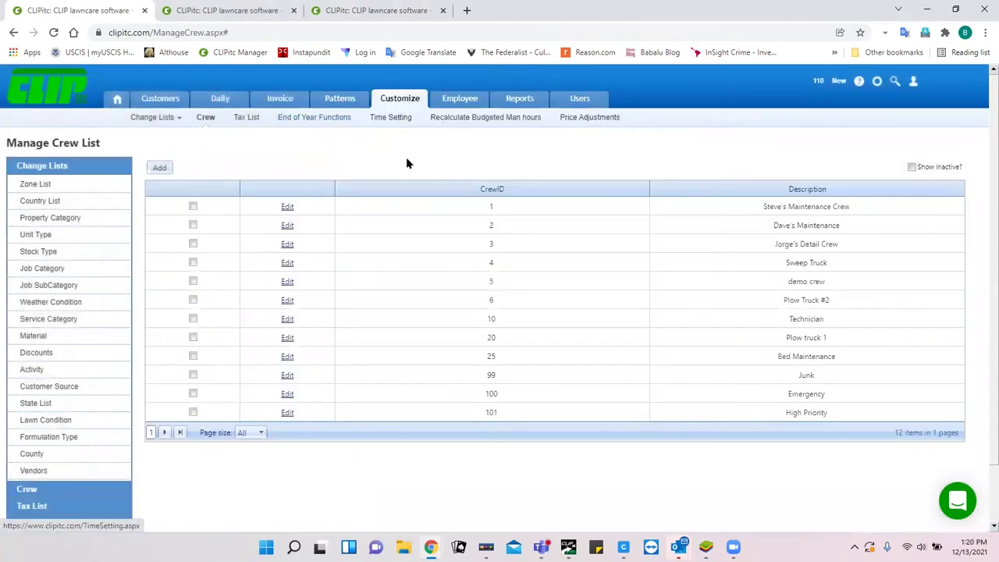
pyautogui.click(160, 169)
# - Include three of the available employees in new crew 7
pyautogui.click(359, 188)
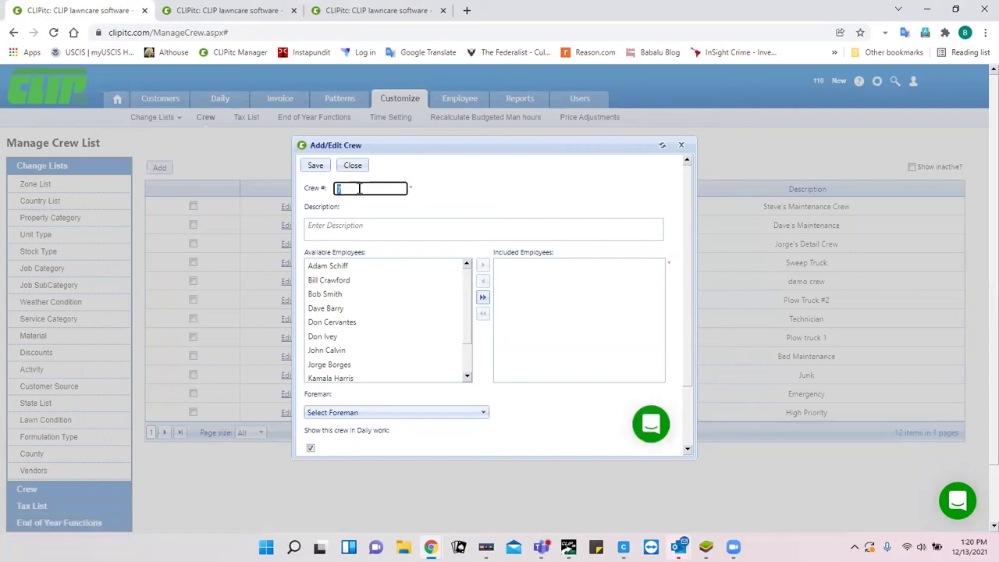
pyautogui.click(361, 223)
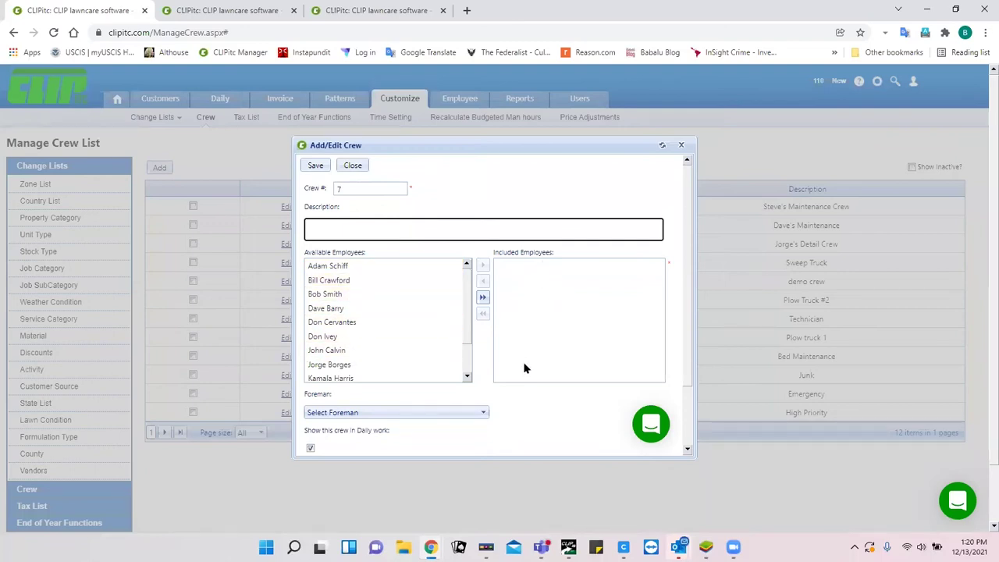
pyautogui.click(340, 266)
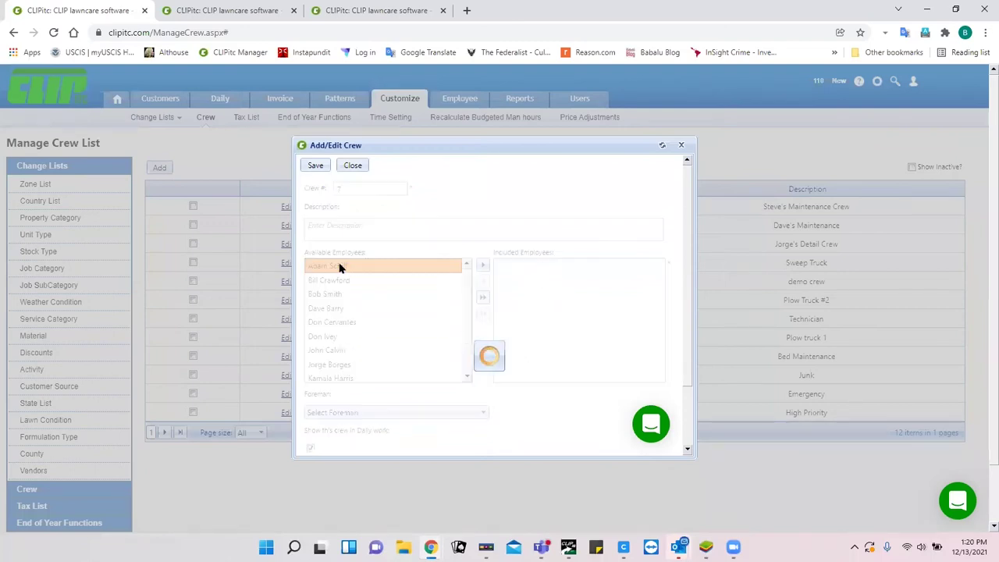
pyautogui.click(337, 280)
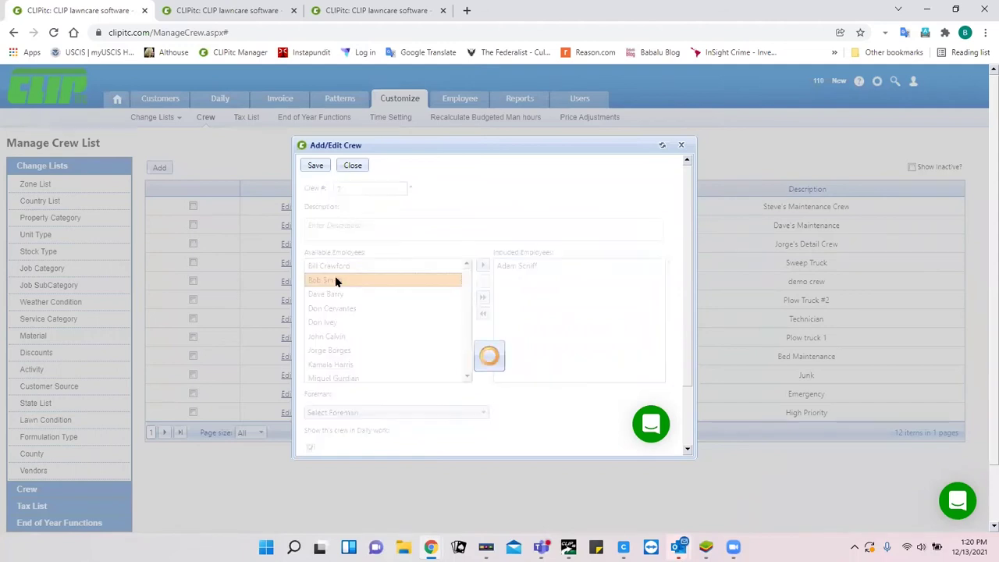
pyautogui.click(331, 337)
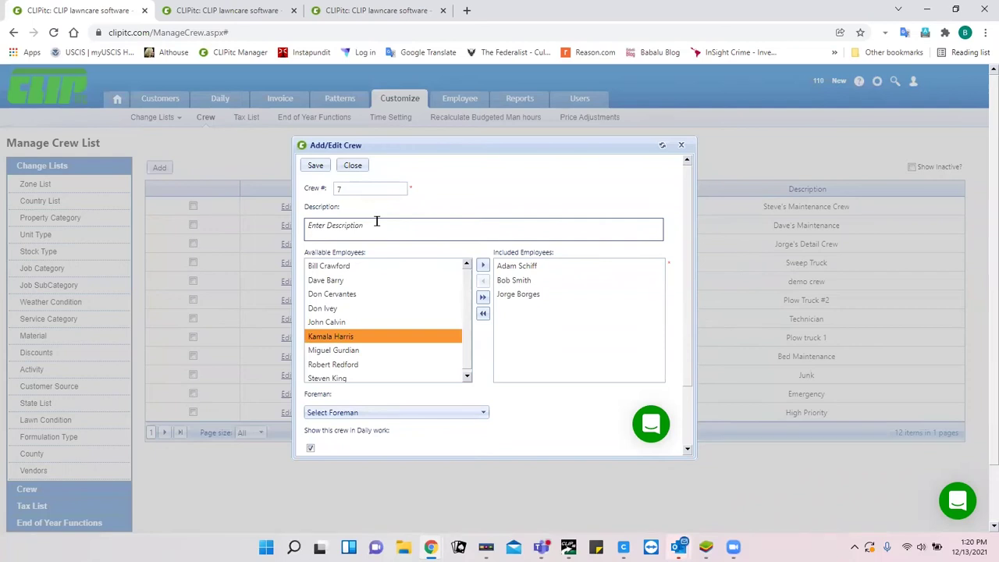
# - Assign the first included employee as the new crew's foreman, review the remaining crew options, and close the form without saving
pyautogui.click(394, 413)
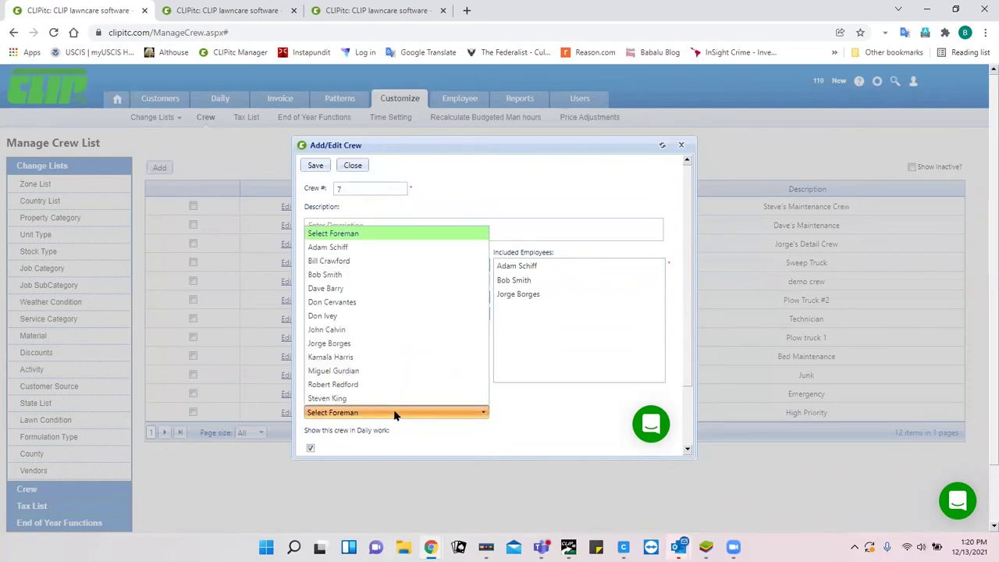
pyautogui.click(362, 248)
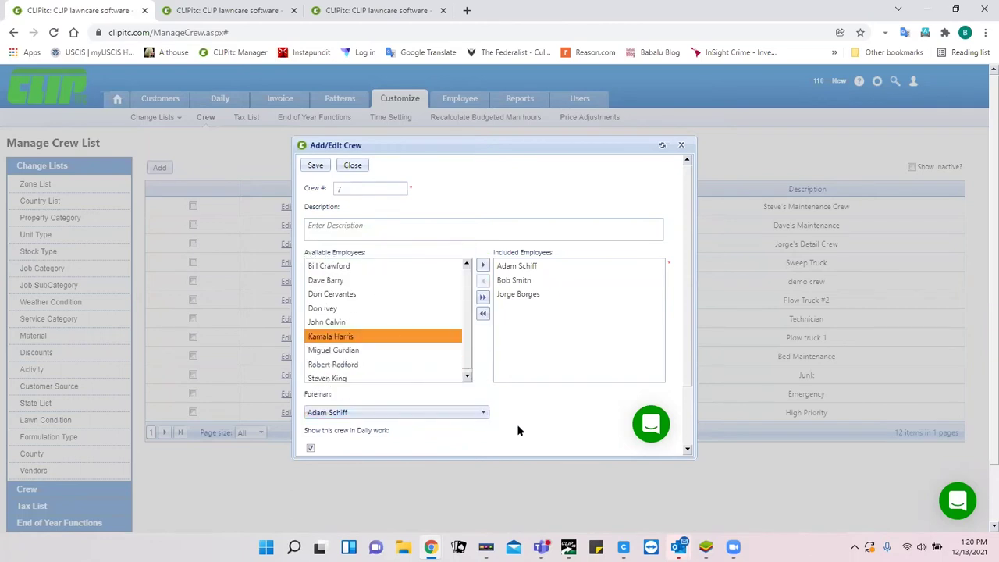
pyautogui.scroll(-1, 519, 425)
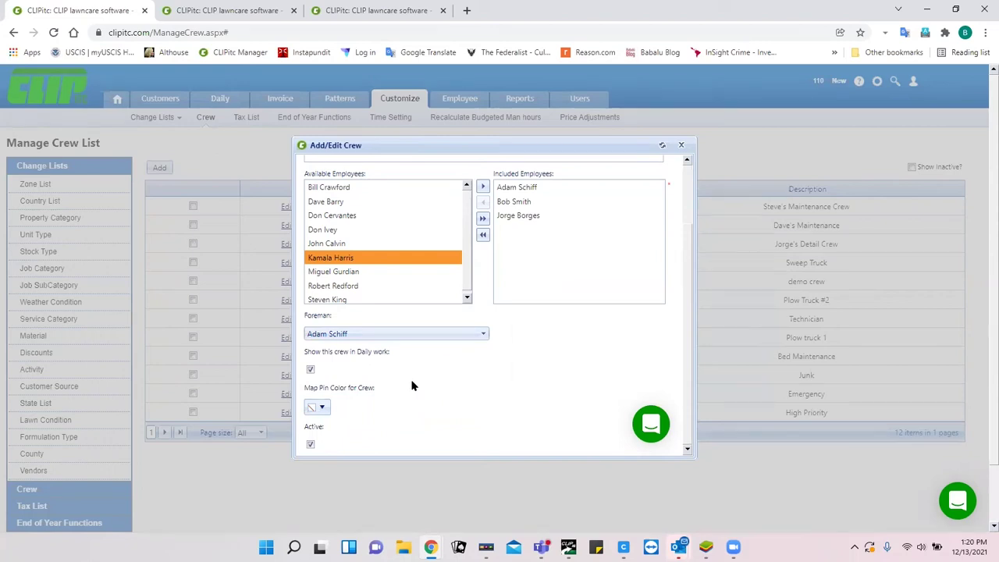
pyautogui.scroll(3, 372, 375)
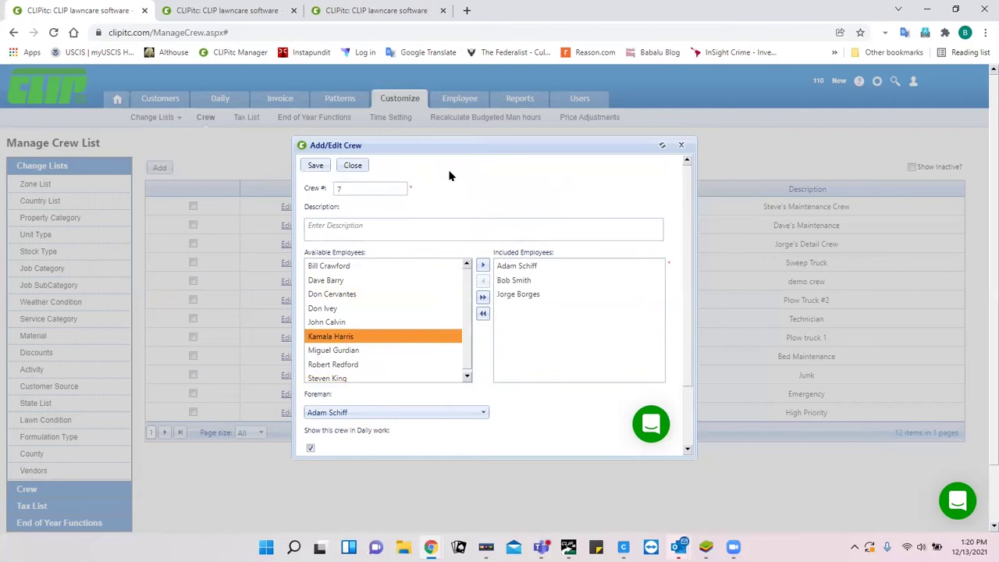
pyautogui.click(353, 166)
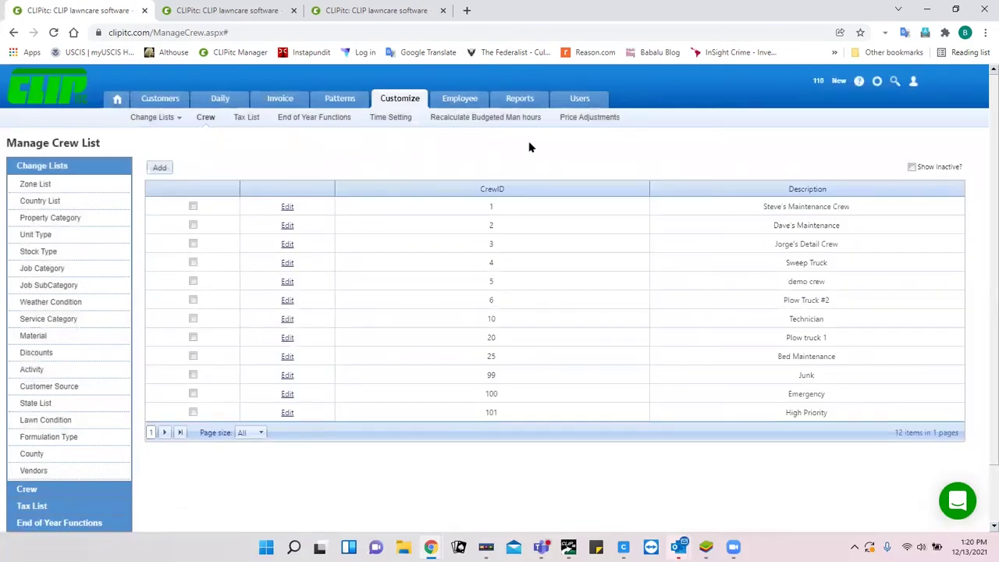
# - Open the Material list in the customization area and view its page for importing materials from Excel
pyautogui.moveTo(470, 106)
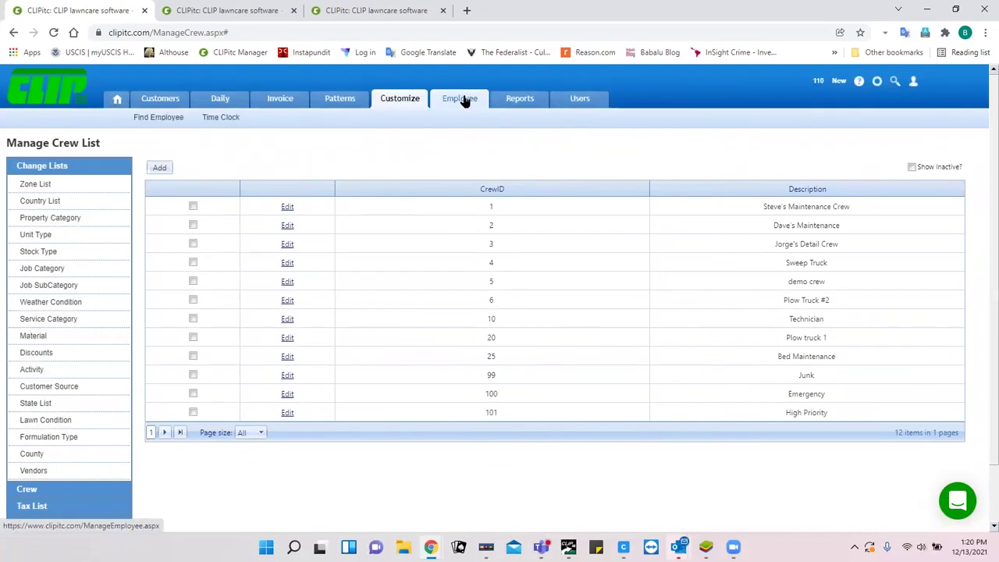
pyautogui.moveTo(400, 101)
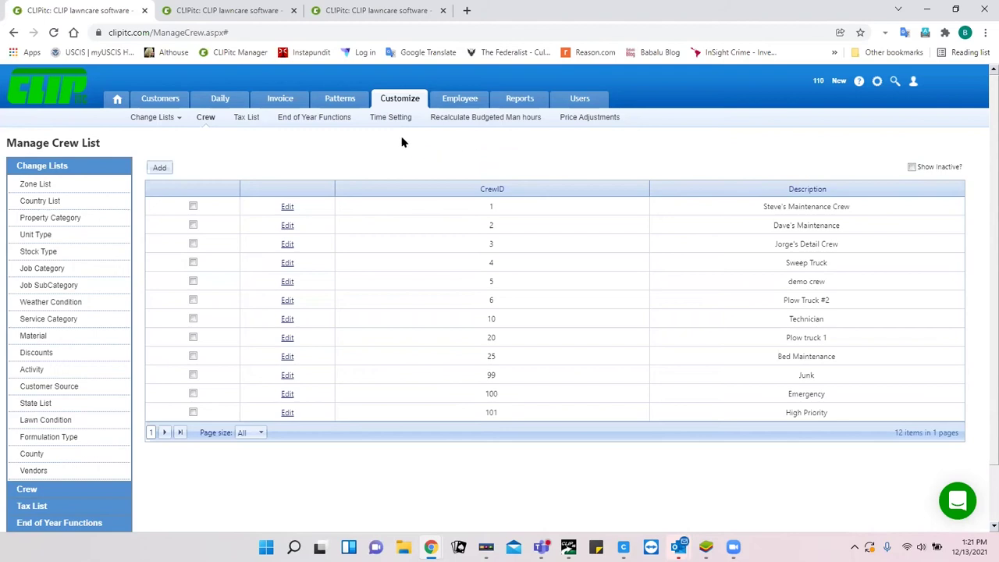
pyautogui.click(34, 338)
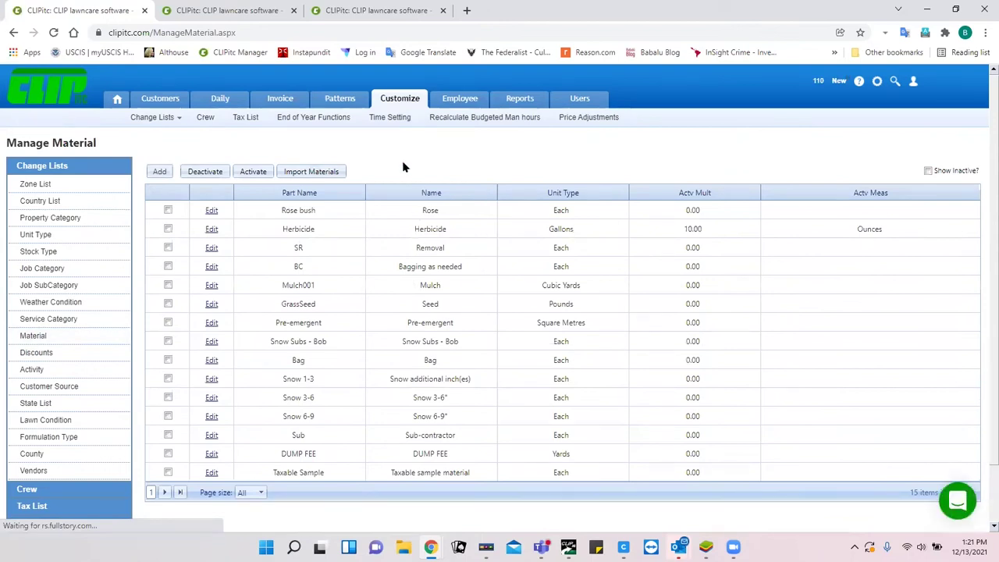
pyautogui.click(318, 173)
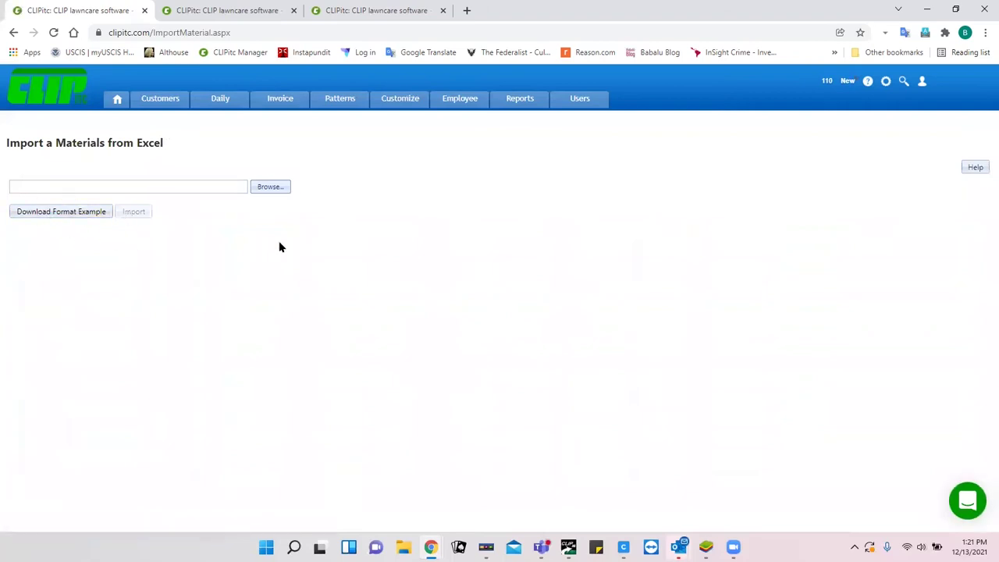
# - Return to the Material list, view the blank form for adding a material, and close it without saving
pyautogui.click(398, 101)
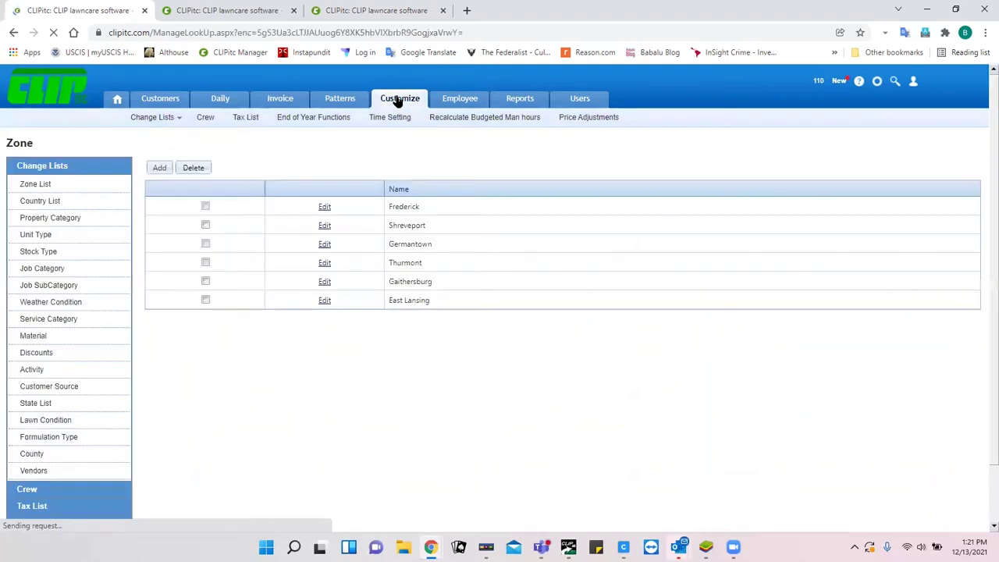
pyautogui.click(34, 337)
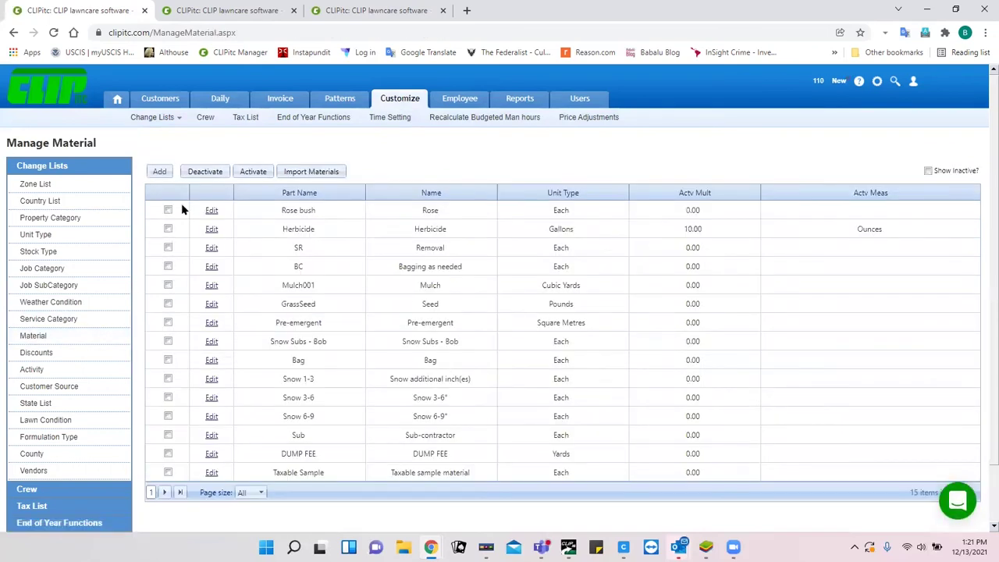
pyautogui.click(158, 171)
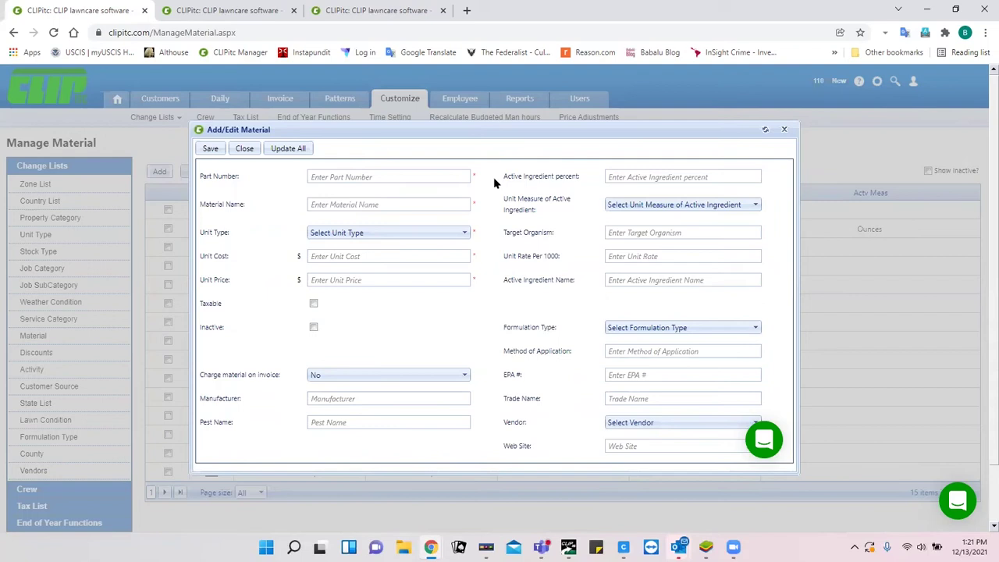
pyautogui.click(658, 172)
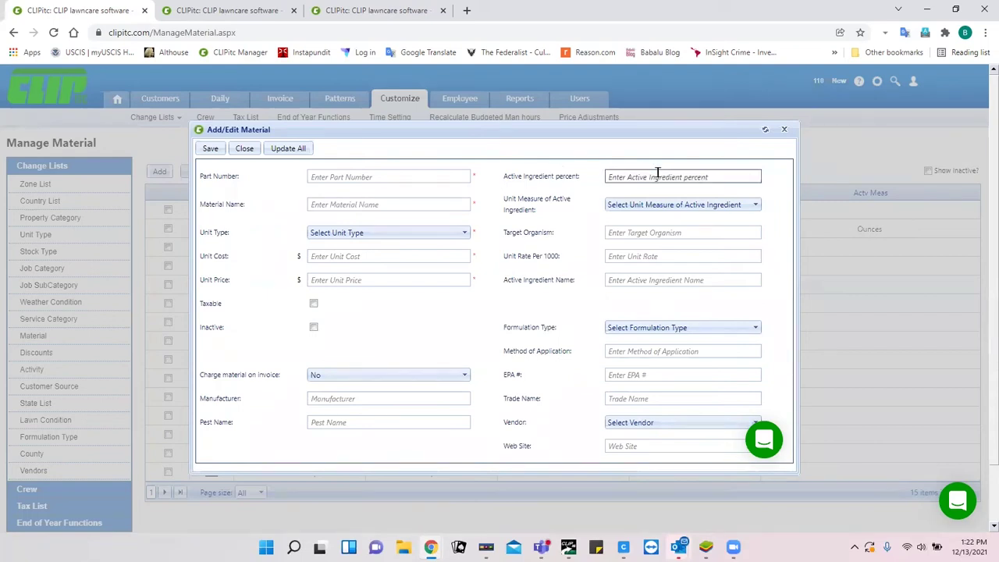
pyautogui.click(657, 172)
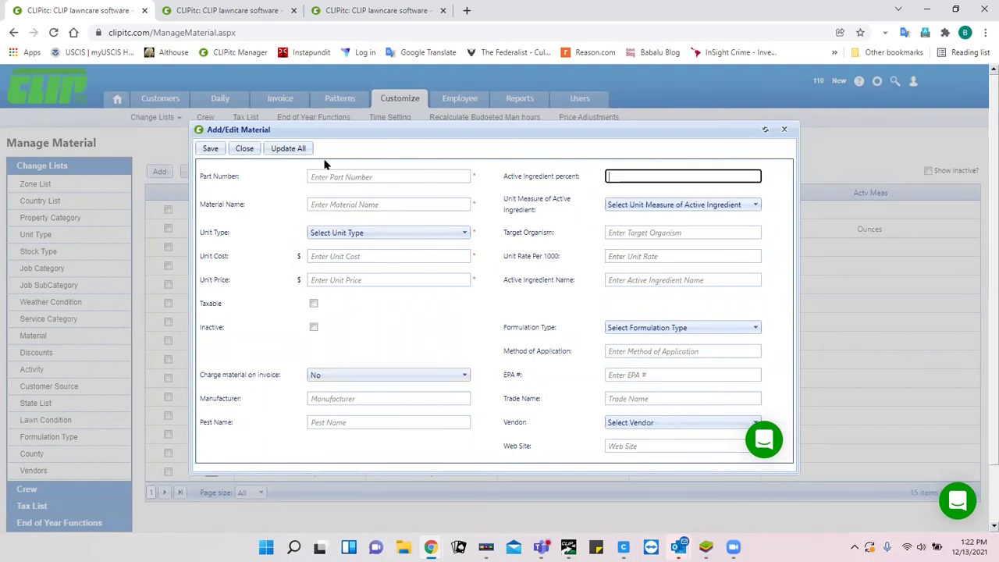
pyautogui.click(245, 149)
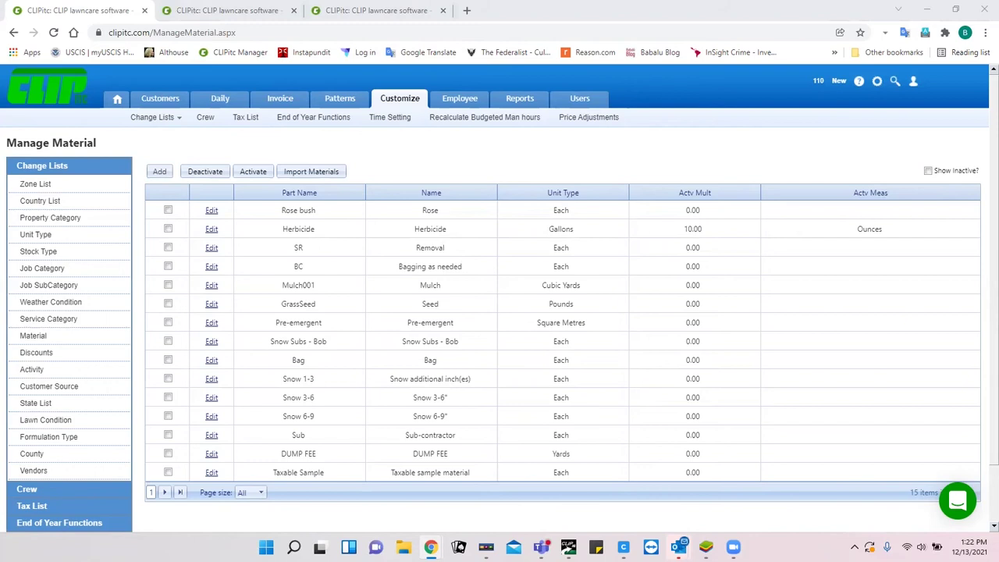
# - Switch to the CLIPitc mobile app in the emulator and view a crew member's options, the crew time clock and the job list
pyautogui.click(705, 546)
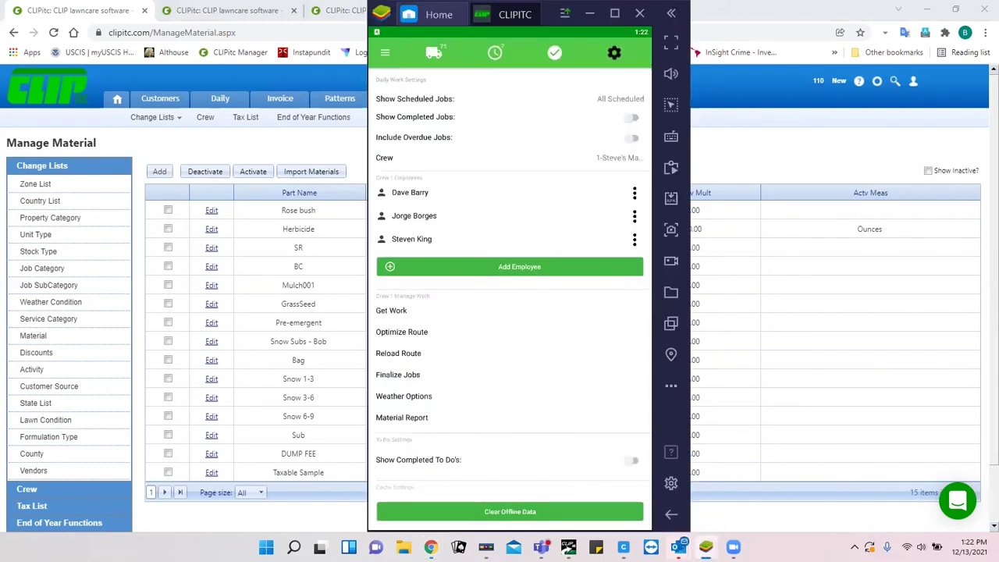
pyautogui.click(415, 198)
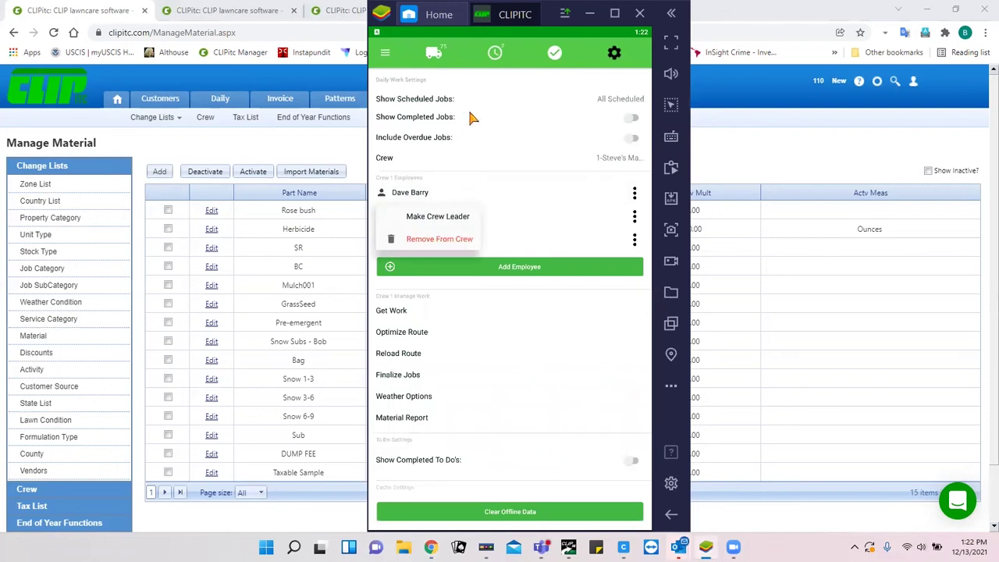
pyautogui.click(496, 53)
pyautogui.click(496, 53)
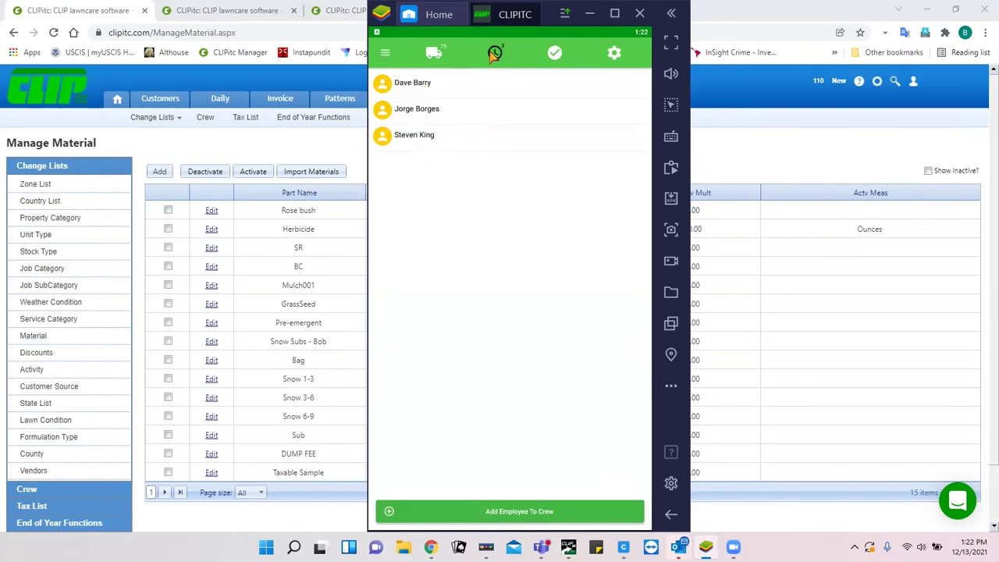
pyautogui.click(436, 56)
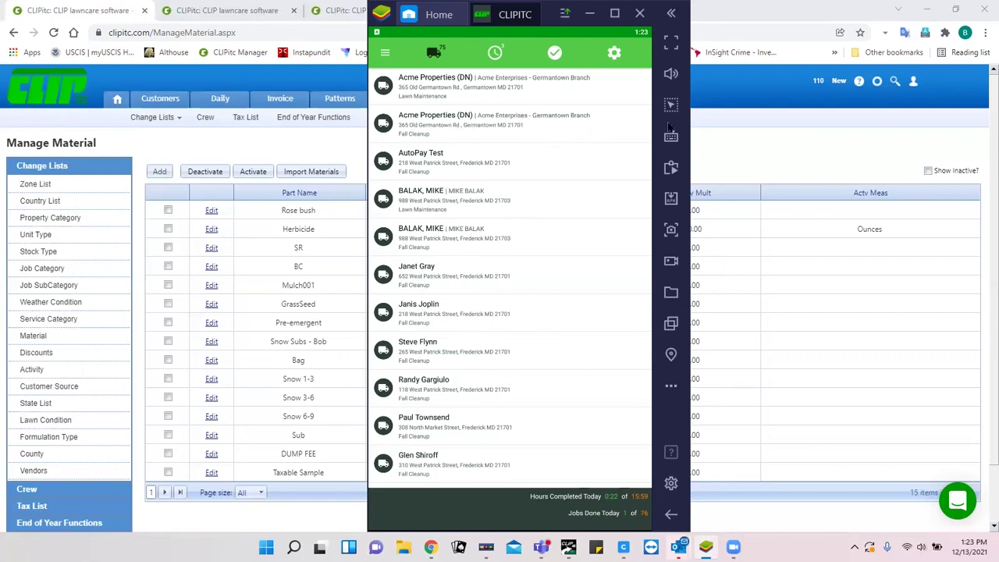
# - Return to the CLIPitc website in Chrome, open the Rose bush material for editing, and review its unit cost and unit price
pyautogui.click(714, 114)
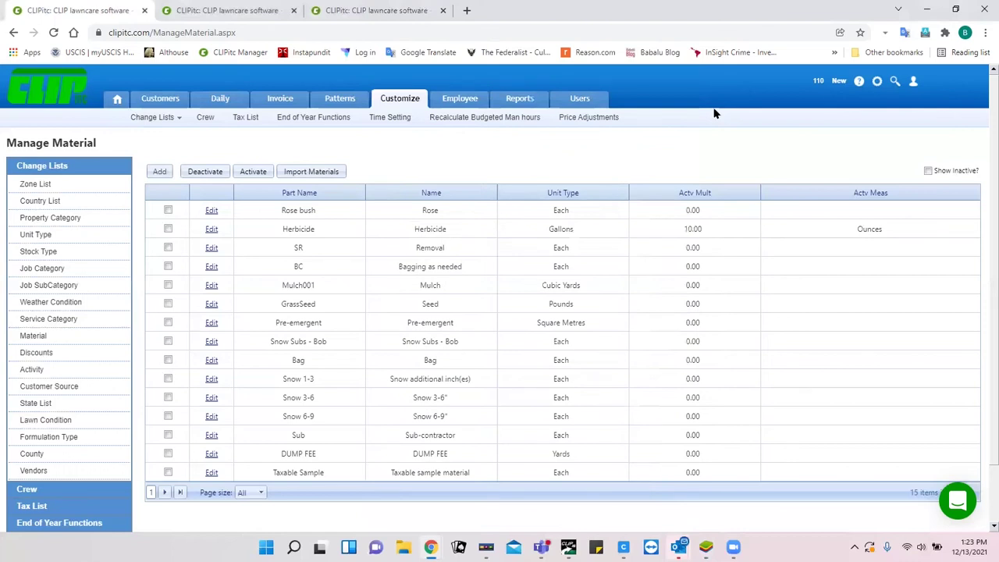
pyautogui.click(212, 212)
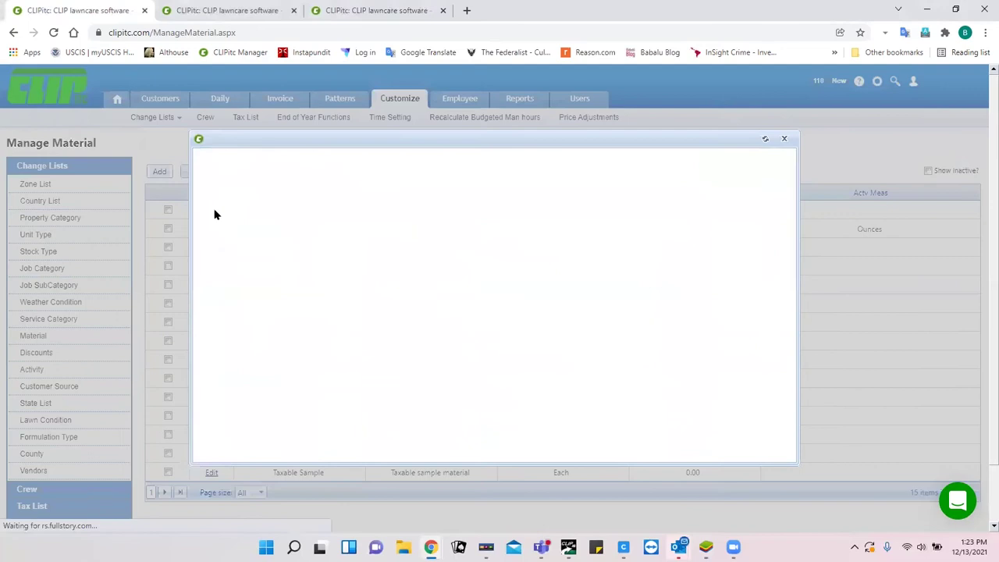
pyautogui.click(350, 261)
pyautogui.click(361, 287)
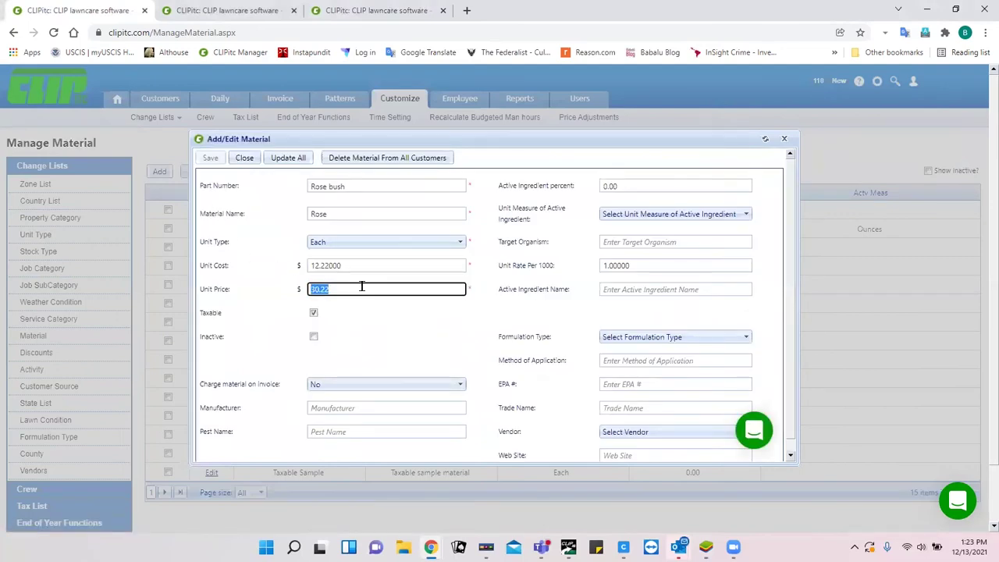
pyautogui.click(363, 265)
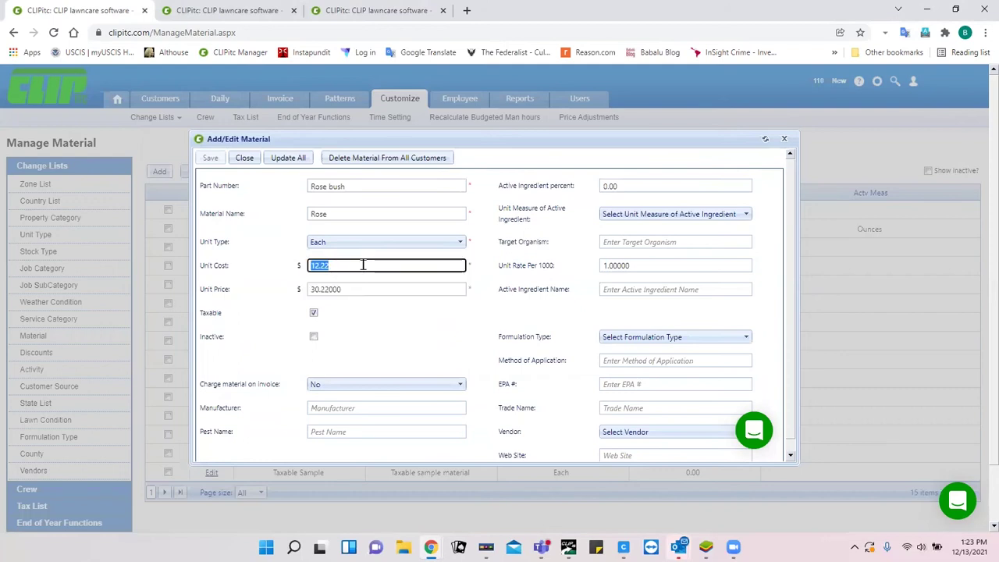
pyautogui.click(363, 286)
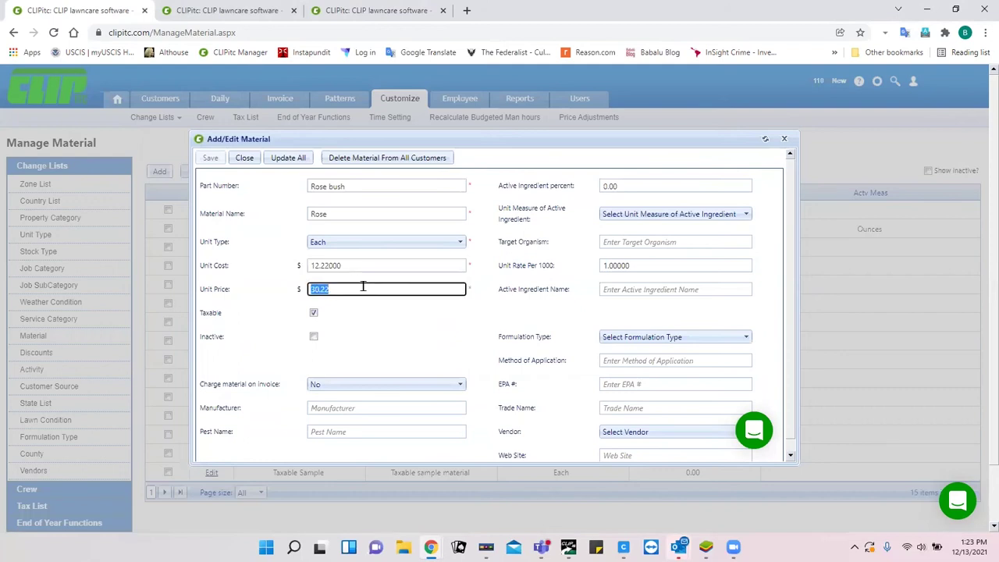
pyautogui.click(381, 337)
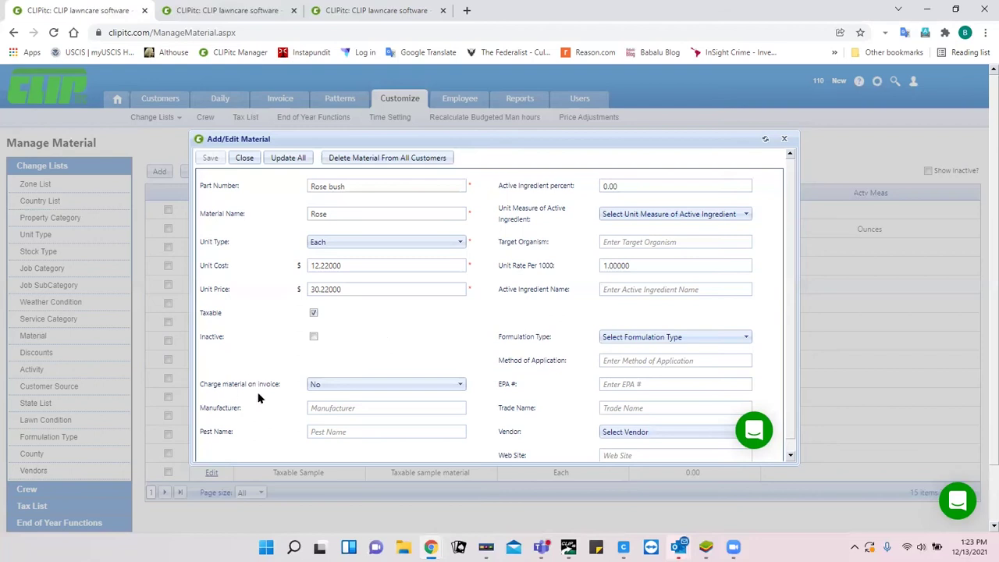
# - View the Rose bush material's options for charging it on invoices, and close the material without changing it
pyautogui.click(345, 384)
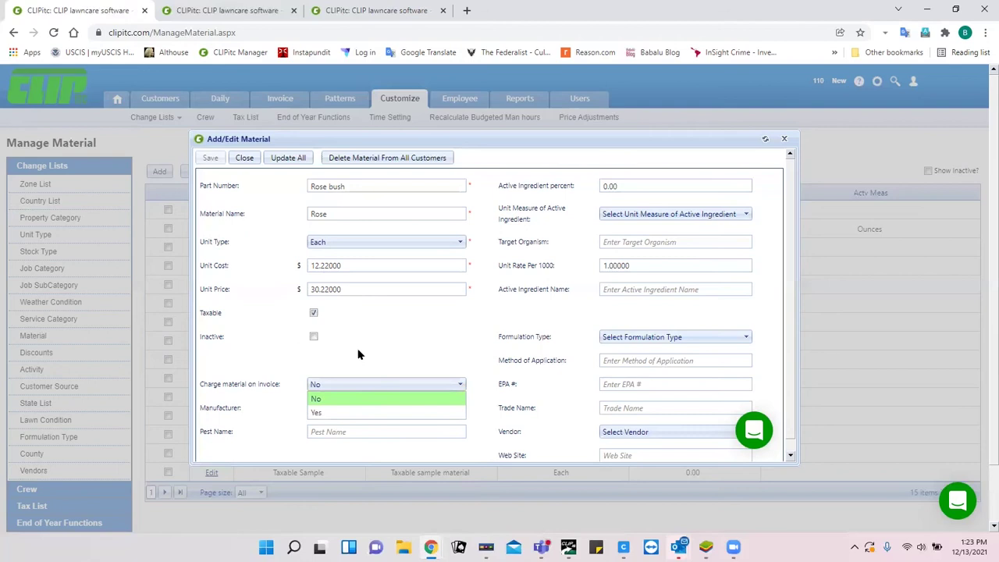
pyautogui.click(358, 354)
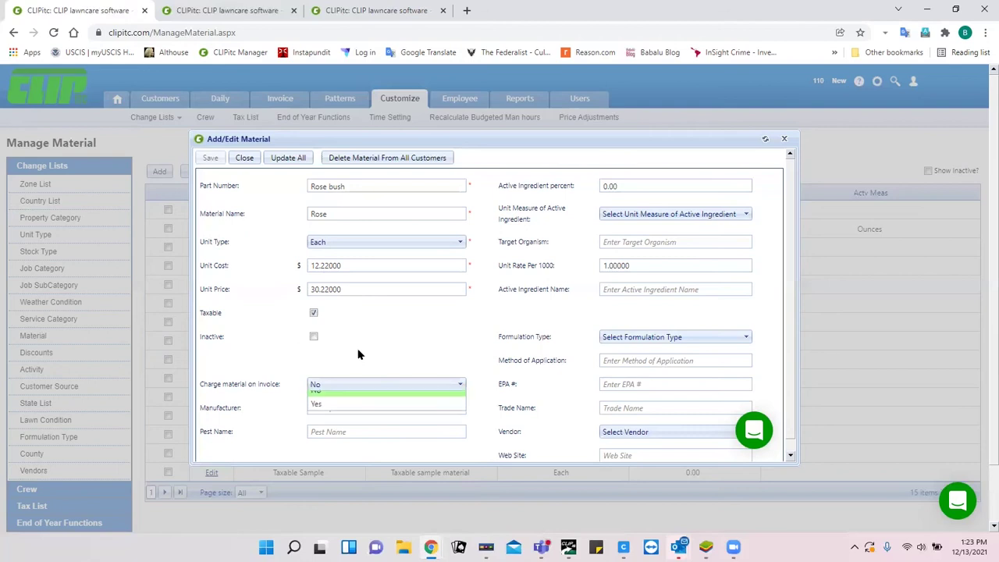
pyautogui.click(338, 386)
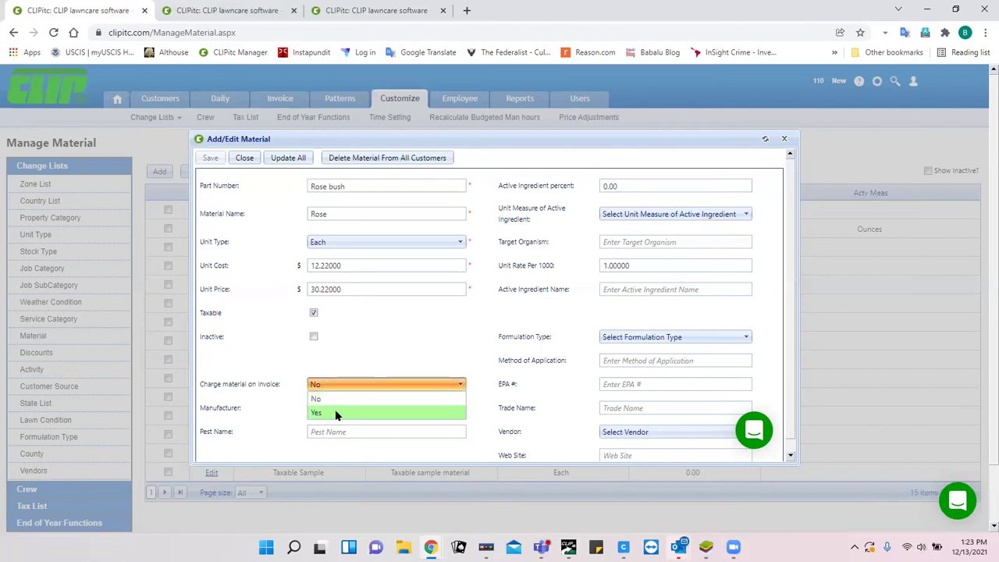
pyautogui.click(369, 352)
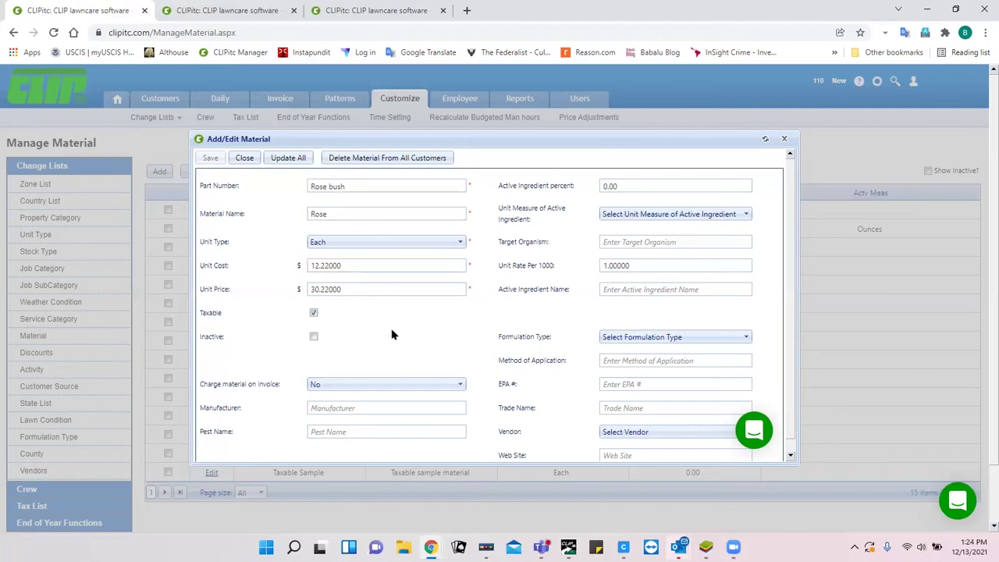
pyautogui.click(343, 384)
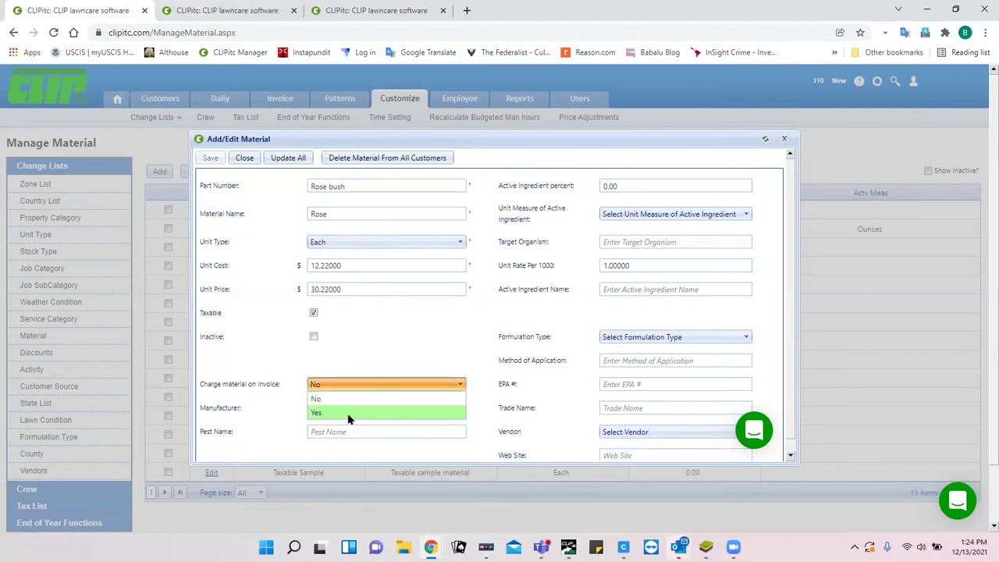
pyautogui.click(440, 317)
pyautogui.scroll(-1, 439, 322)
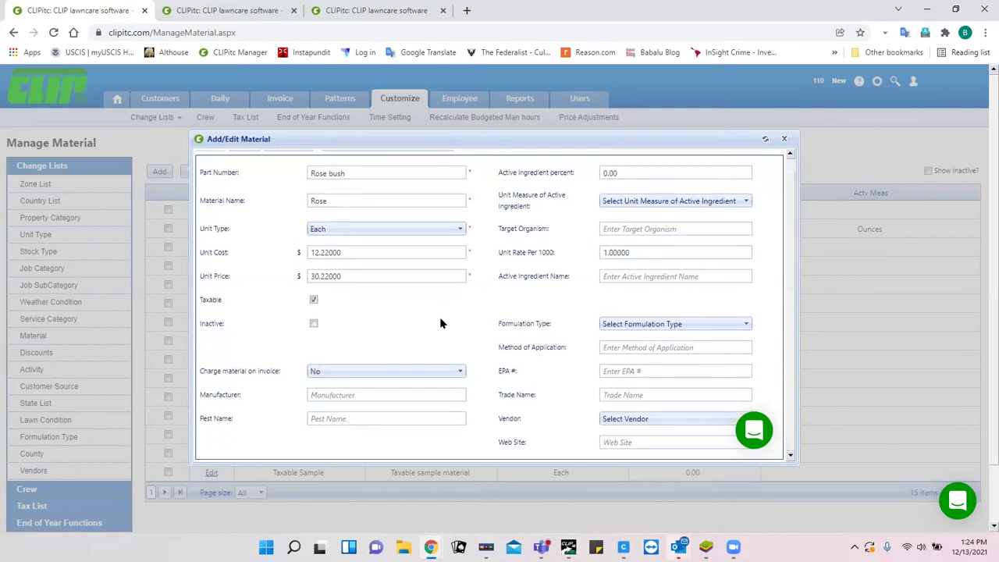
pyautogui.scroll(1, 440, 322)
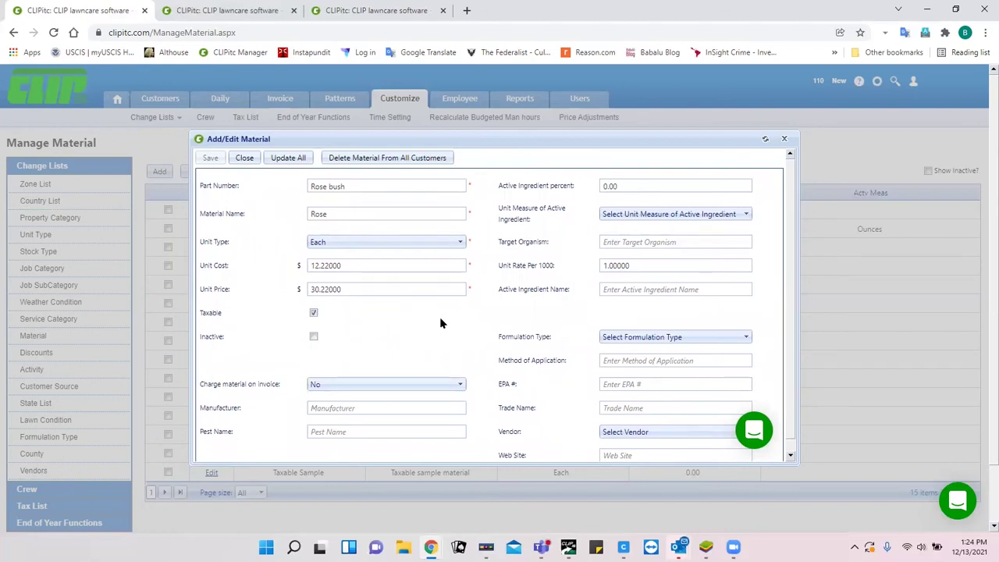
pyautogui.click(245, 158)
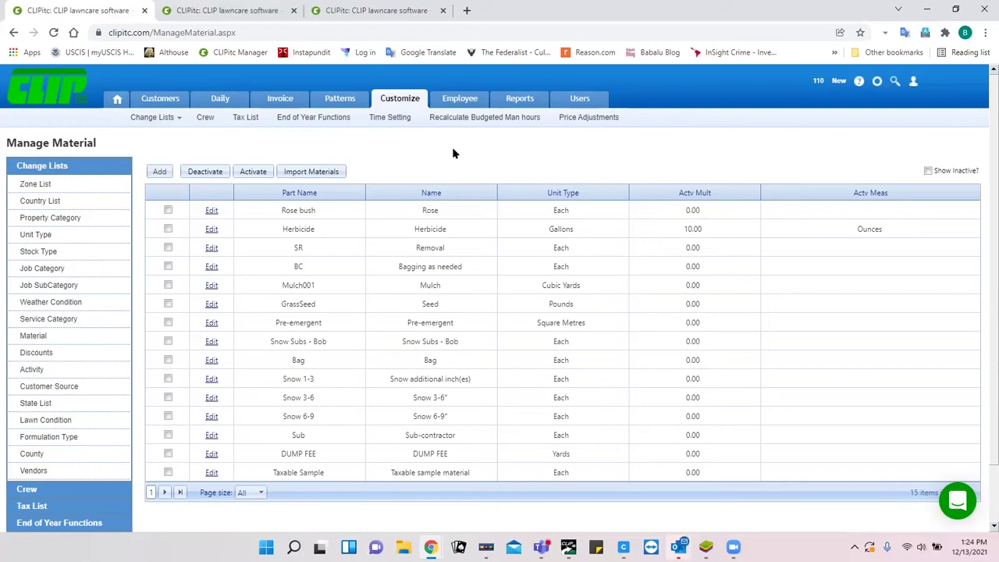
# - Open the list of tax codes and start a new tax code named MO
pyautogui.click(246, 118)
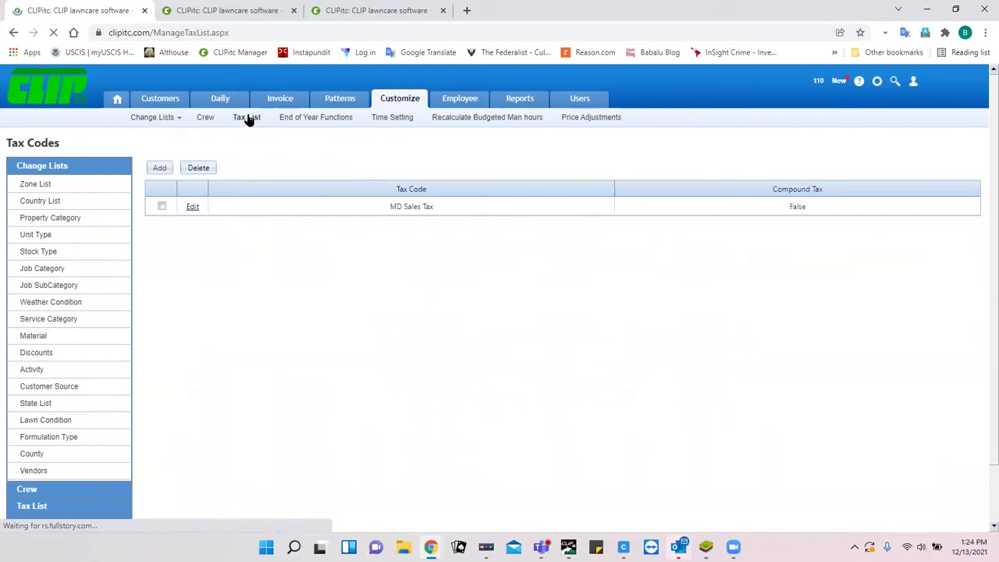
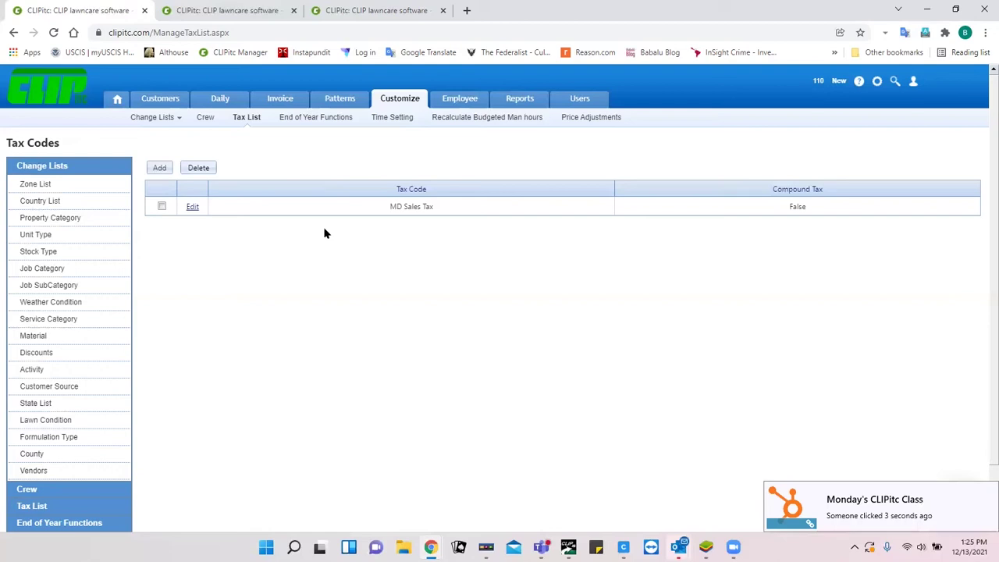
pyautogui.click(160, 169)
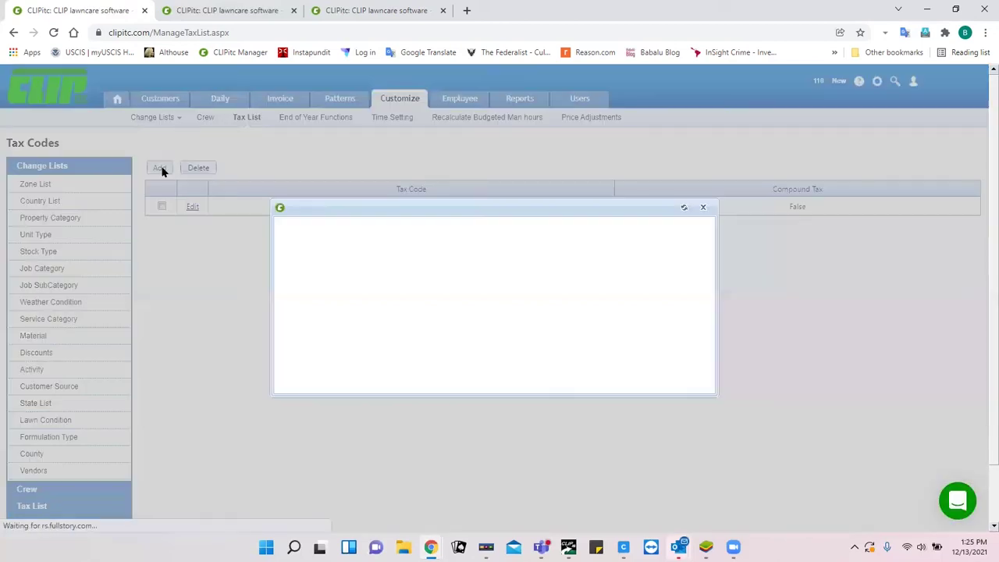
pyautogui.click(343, 255)
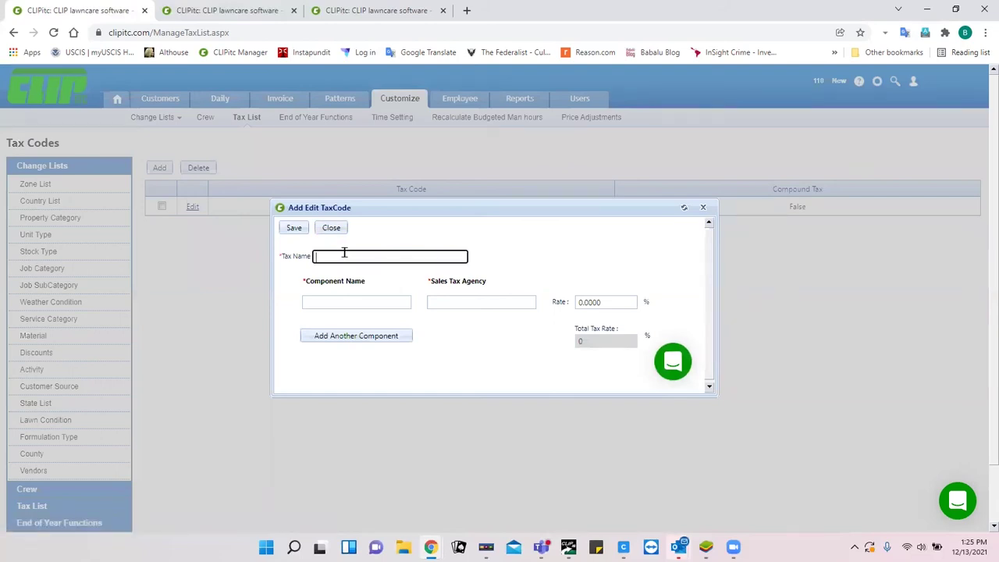
pyautogui.write('MO')
# - Give the new tax code a Monroe County component with sales tax agency Monroe County and rate 8.75%, and save it
pyautogui.click(332, 302)
pyautogui.click(332, 302)
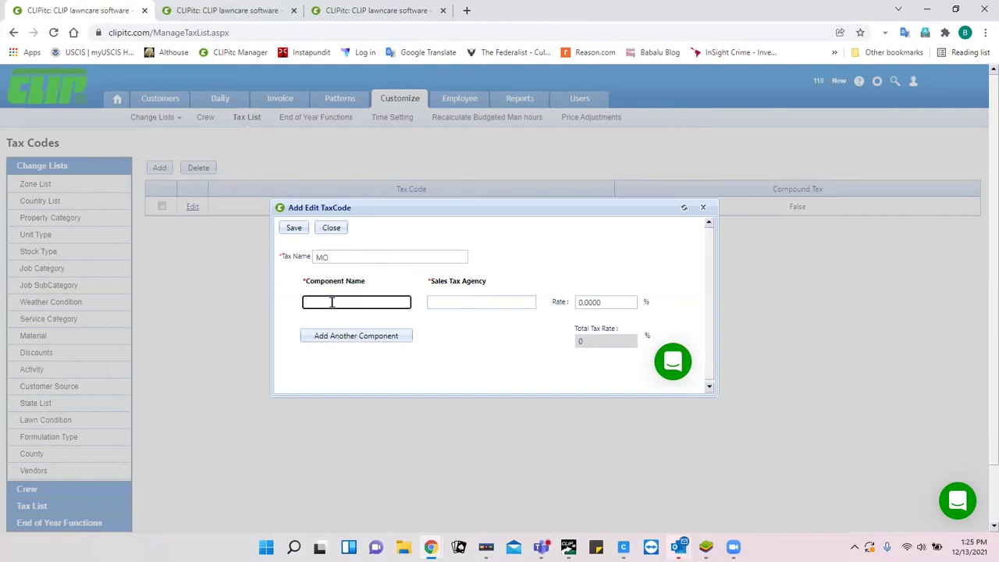
pyautogui.write('Monroe County')
pyautogui.click(446, 304)
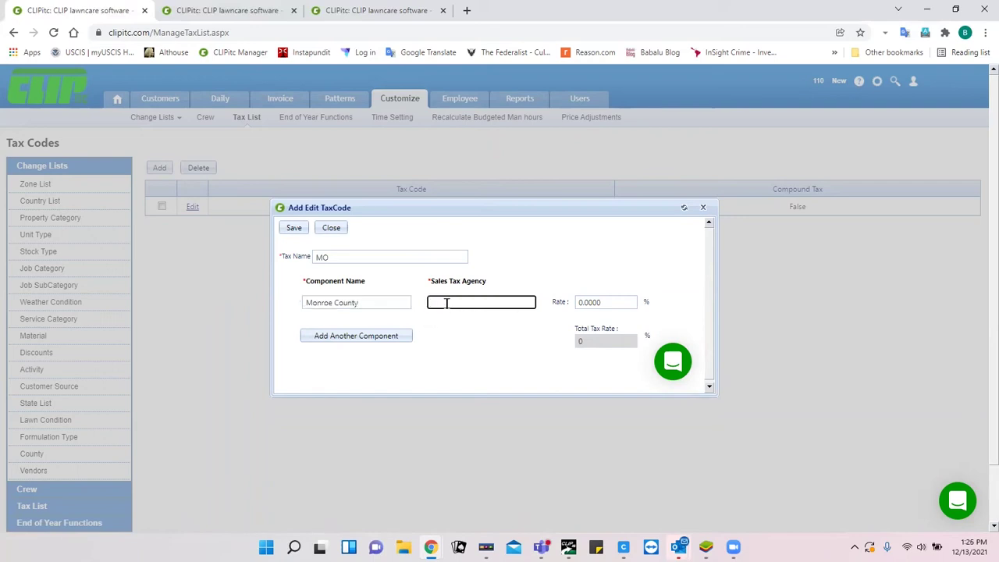
pyautogui.write('Monroe County')
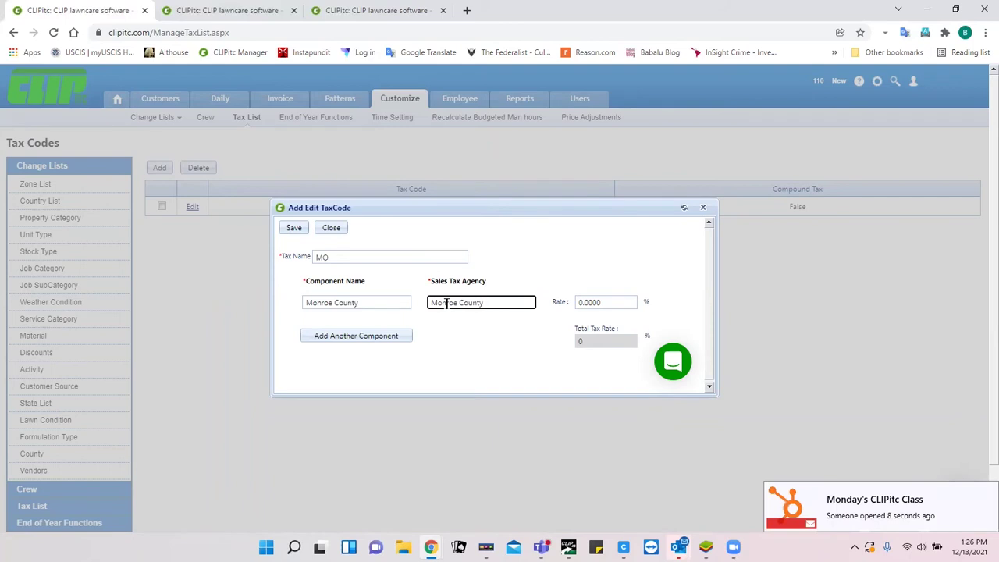
pyautogui.click(607, 303)
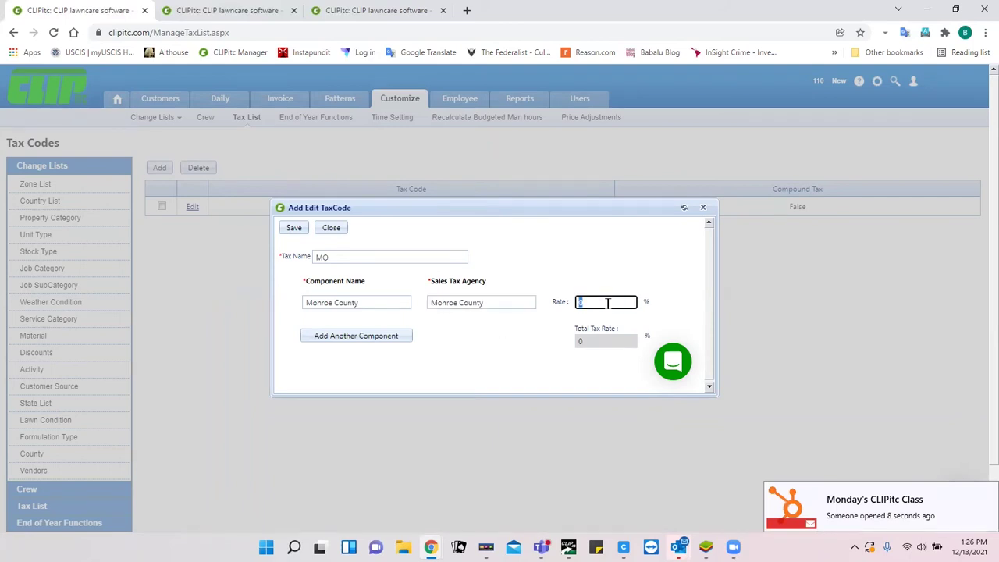
pyautogui.write('8.75')
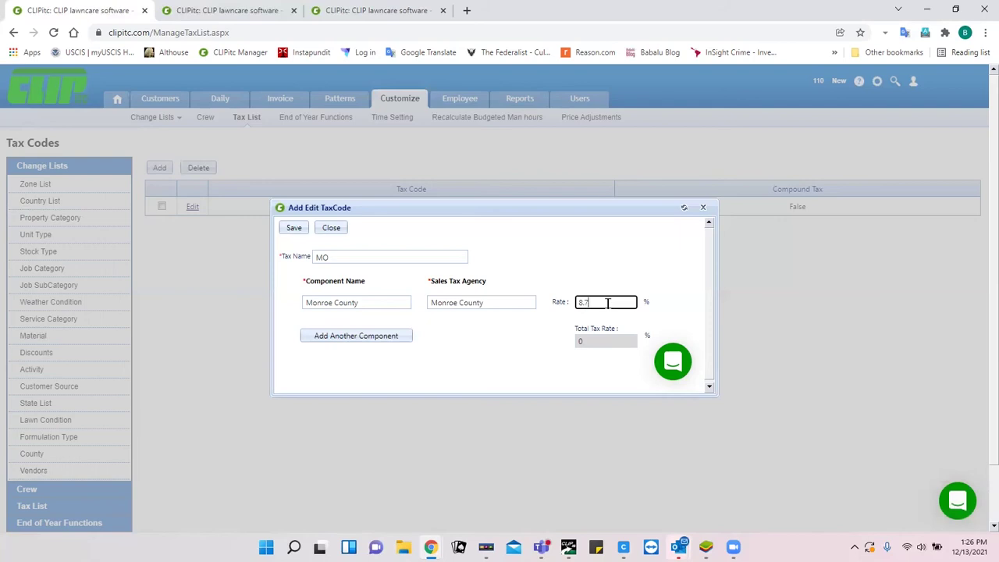
pyautogui.click(292, 229)
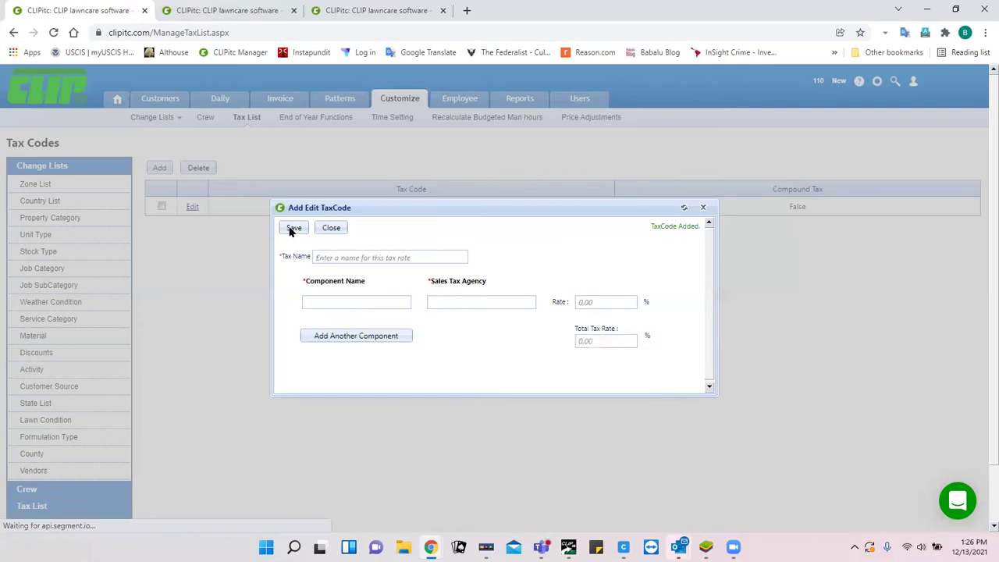
pyautogui.click(330, 228)
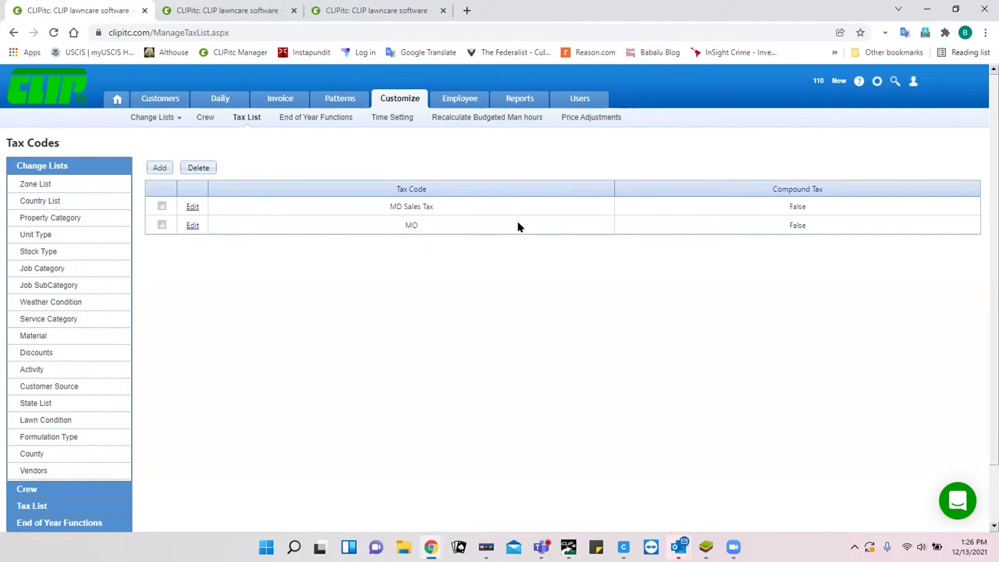
# - Open the account settings in a separate browser tab and show the Company Info page
pyautogui.rightClick(877, 83)
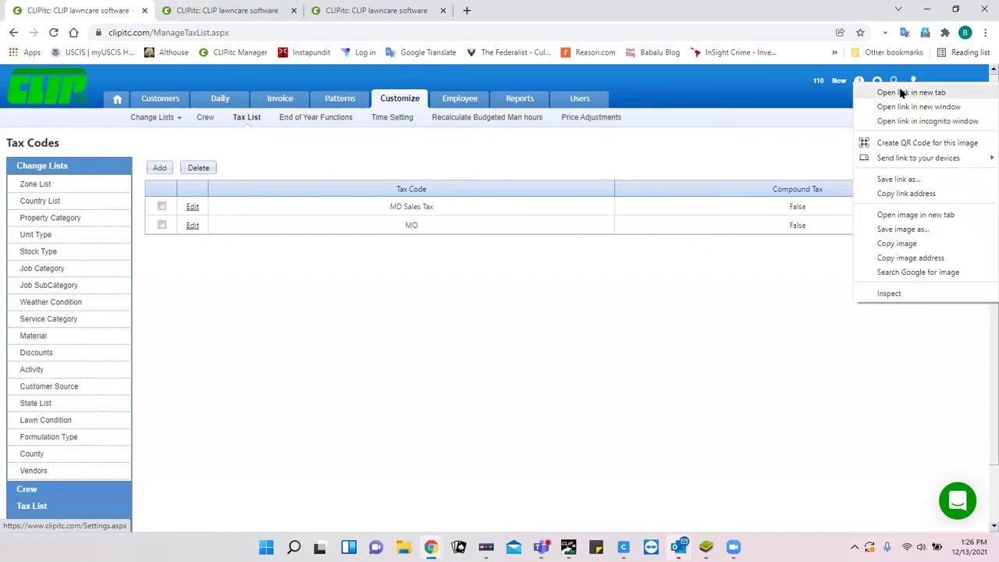
pyautogui.click(901, 93)
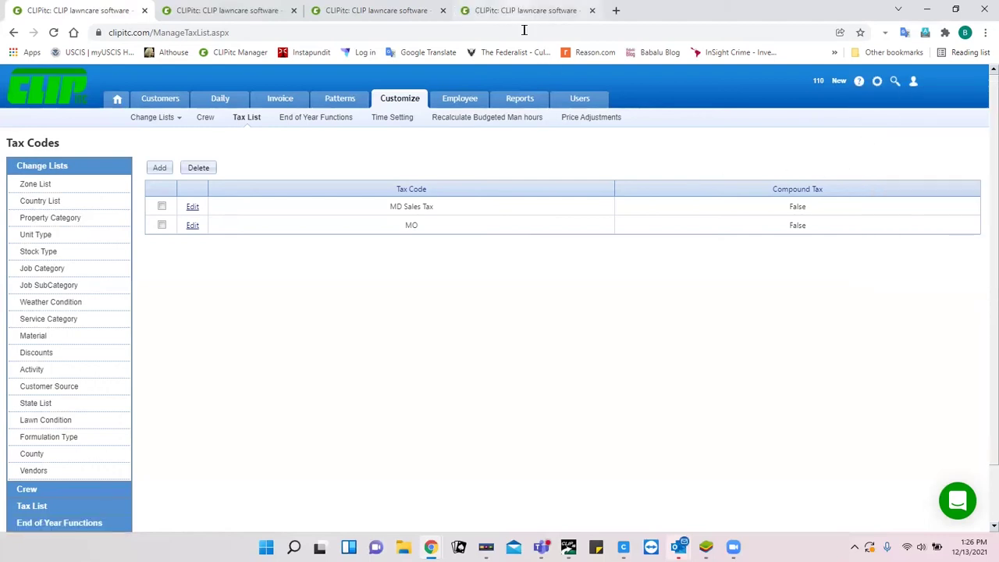
pyautogui.hotkey('ctrl', '4')
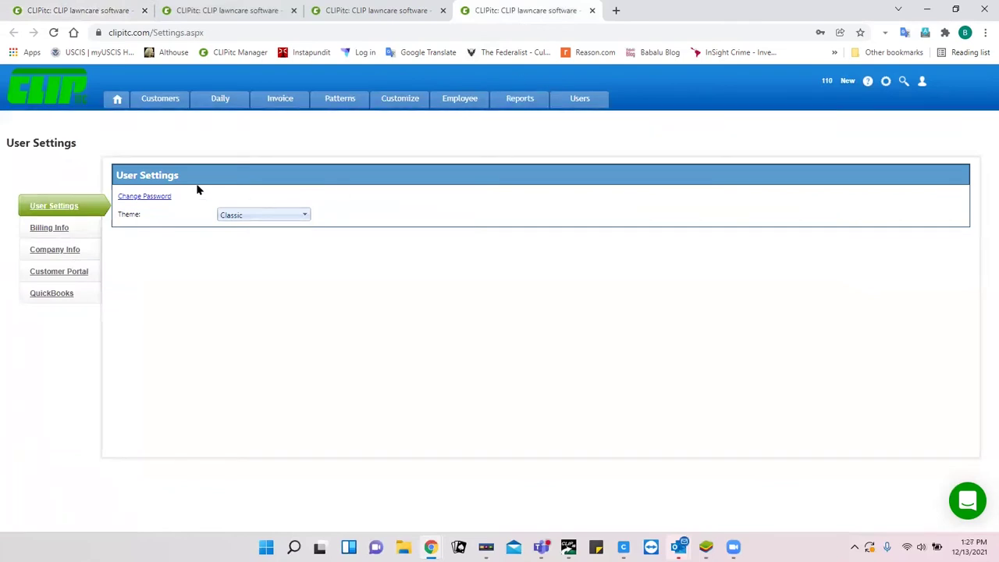
pyautogui.click(57, 251)
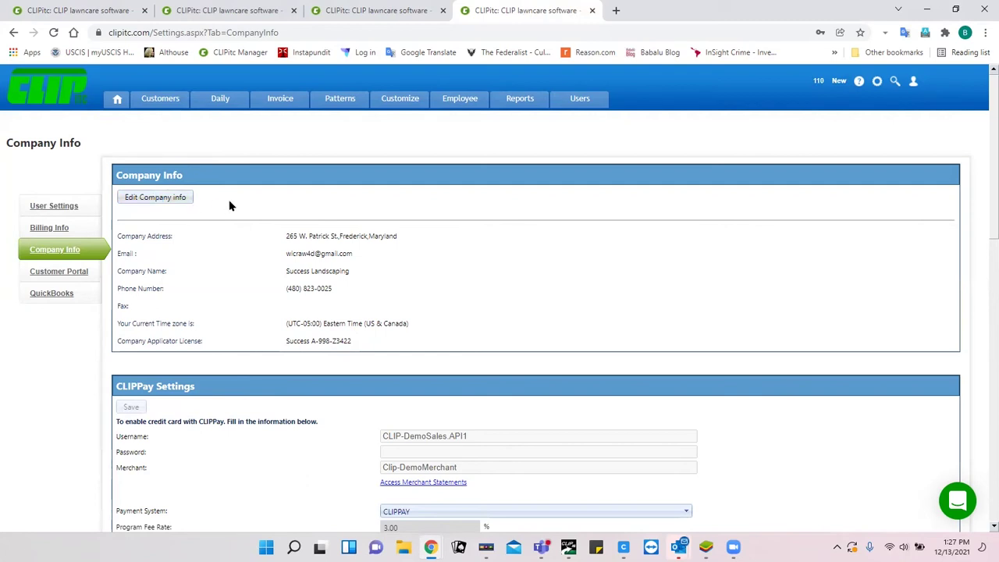
# - Open the company info for editing, review the address, time zone and logo fields, and return to Company Info without saving
pyautogui.click(157, 200)
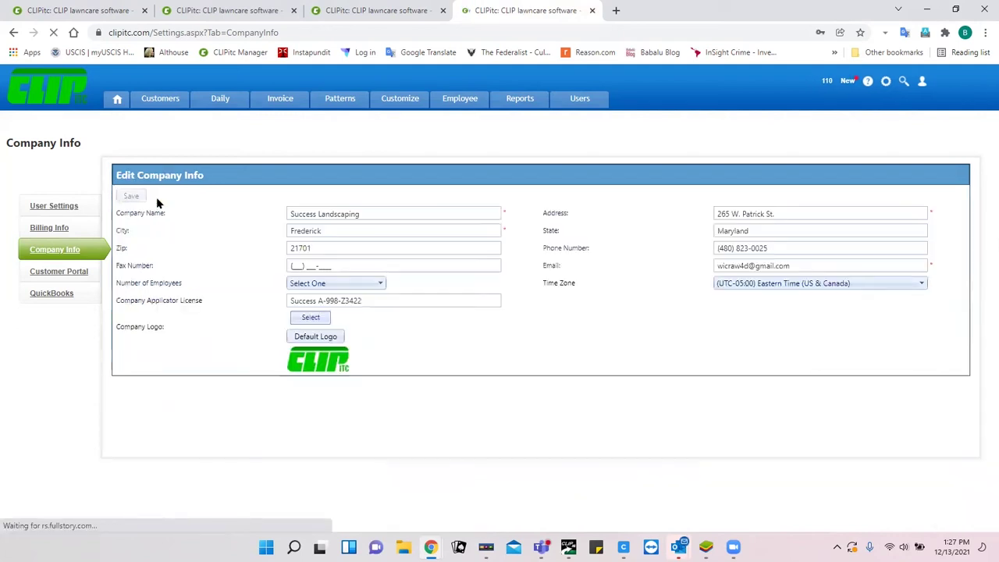
pyautogui.click(748, 211)
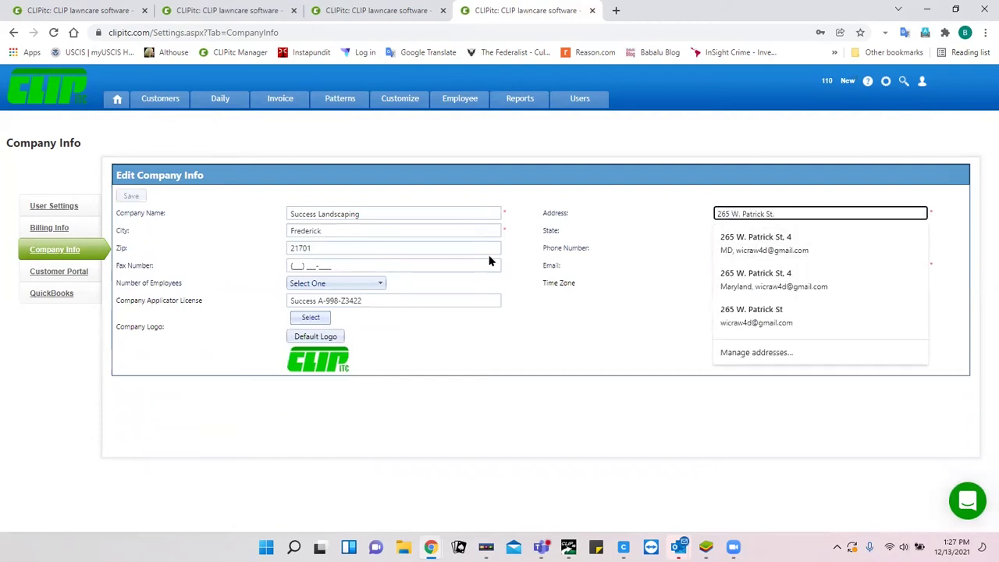
pyautogui.press('Down')
pyautogui.press('Down')
pyautogui.press('Return')
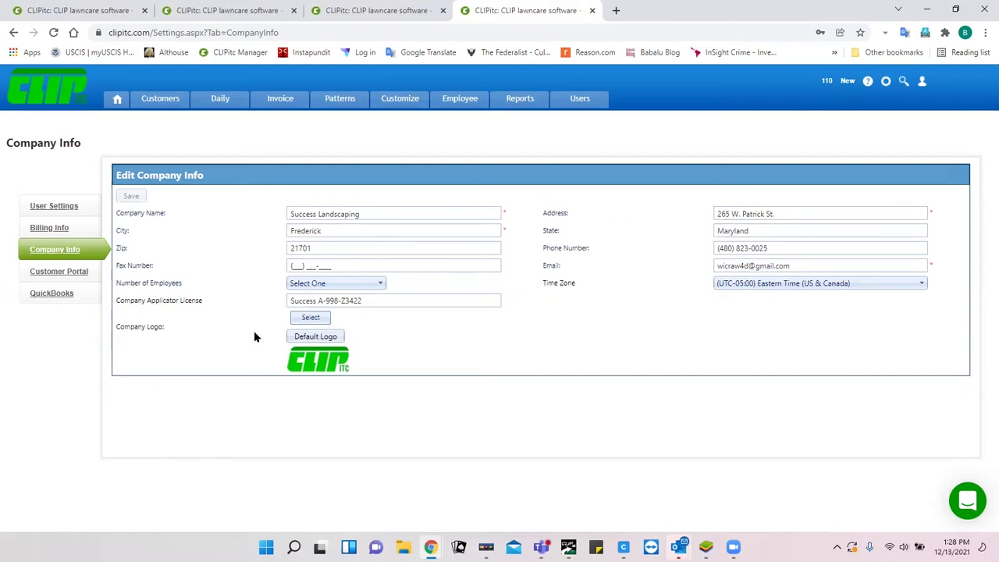
pyautogui.click(66, 256)
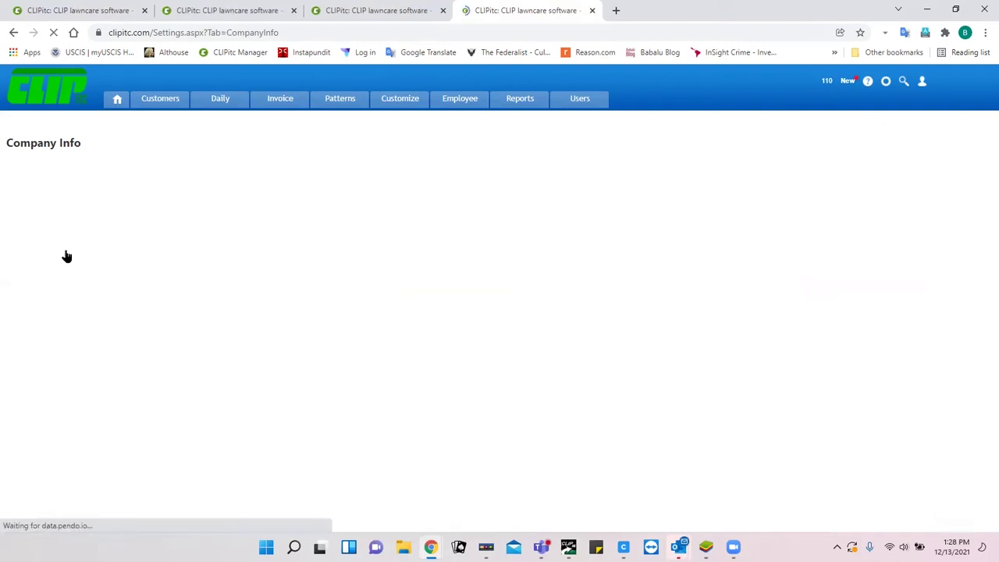
# - Examine the company settings for general notes, daily work reports, overtime hours, crew geo-location, payments and emails
pyautogui.scroll(-1, 56, 419)
pyautogui.scroll(-8, 55, 424)
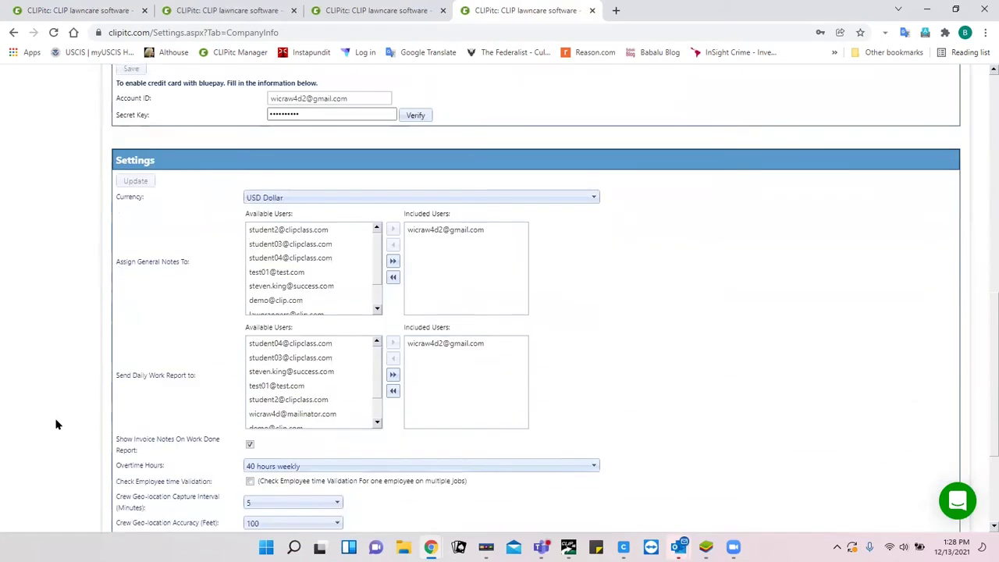
pyautogui.scroll(-1, 55, 425)
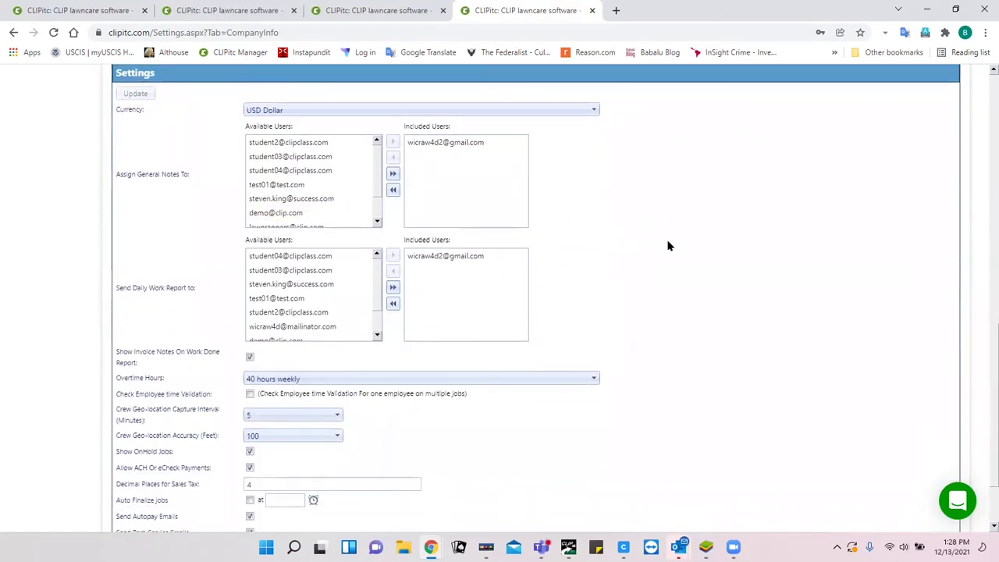
pyautogui.scroll(-1, 86, 334)
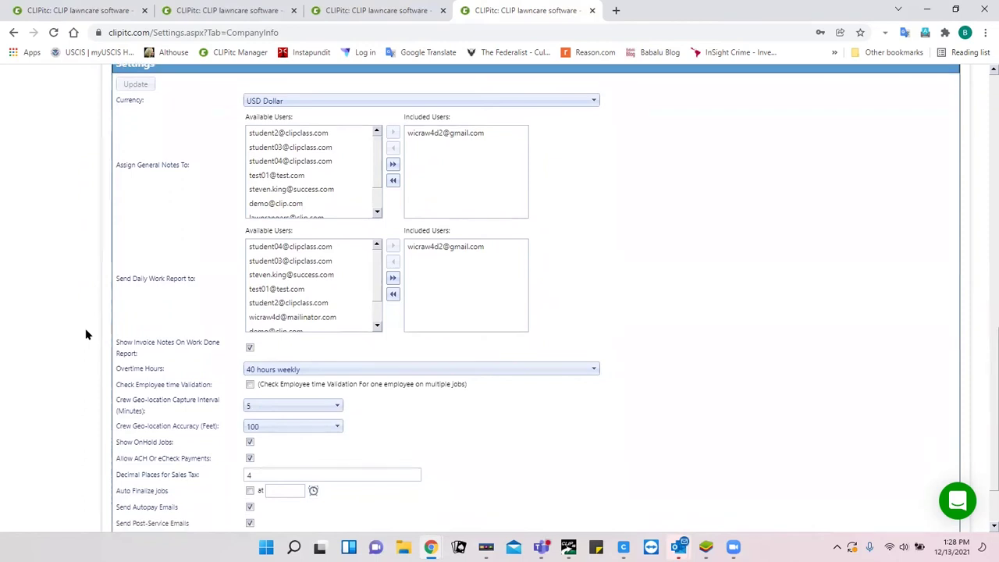
pyautogui.scroll(-1, 86, 334)
pyautogui.scroll(-1, 86, 334)
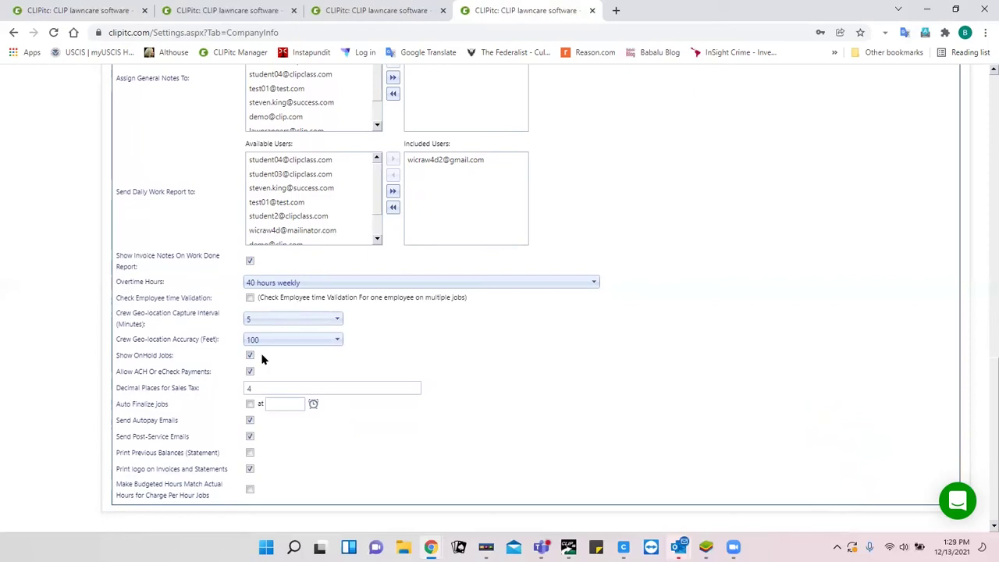
# - Enter 4 decimal places for sales tax without updating the settings, and return to the company details
pyautogui.doubleClick(276, 383)
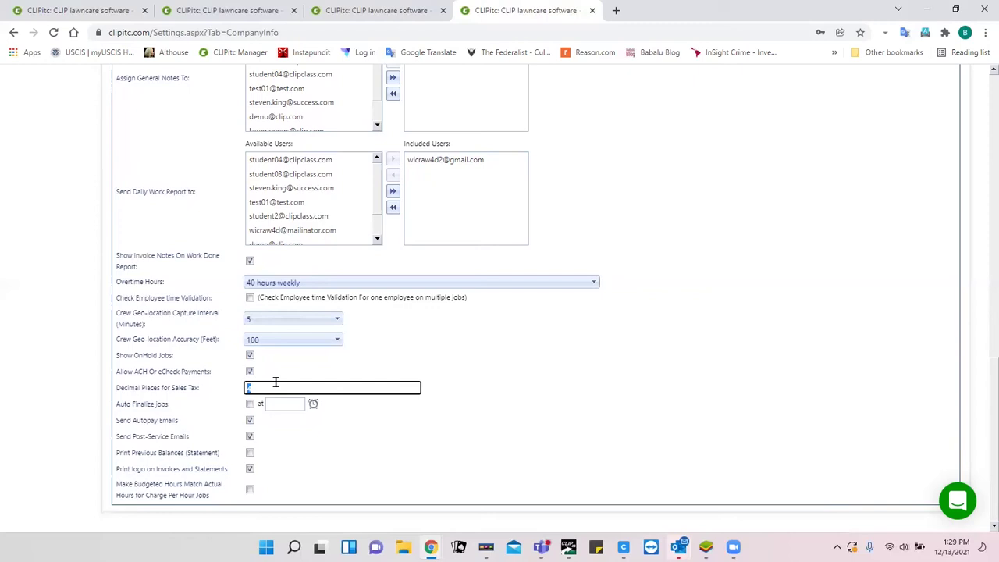
pyautogui.write('4')
pyautogui.click(381, 431)
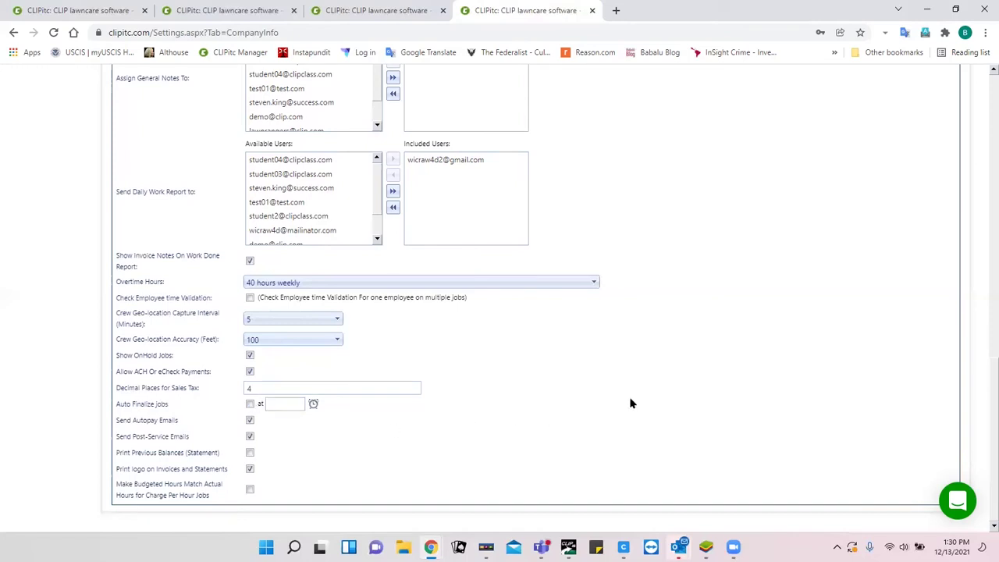
pyautogui.scroll(6, 633, 403)
pyautogui.scroll(4, 633, 403)
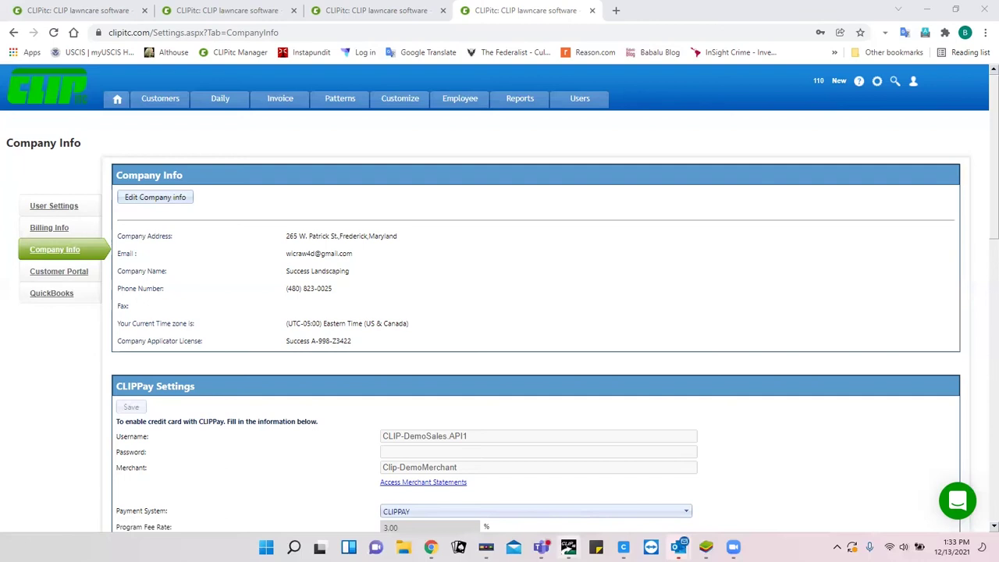
# - Switch to qCLIPxe Pro, preview the printed customer information sheet for the open customer, and close the preview
pyautogui.click(568, 546)
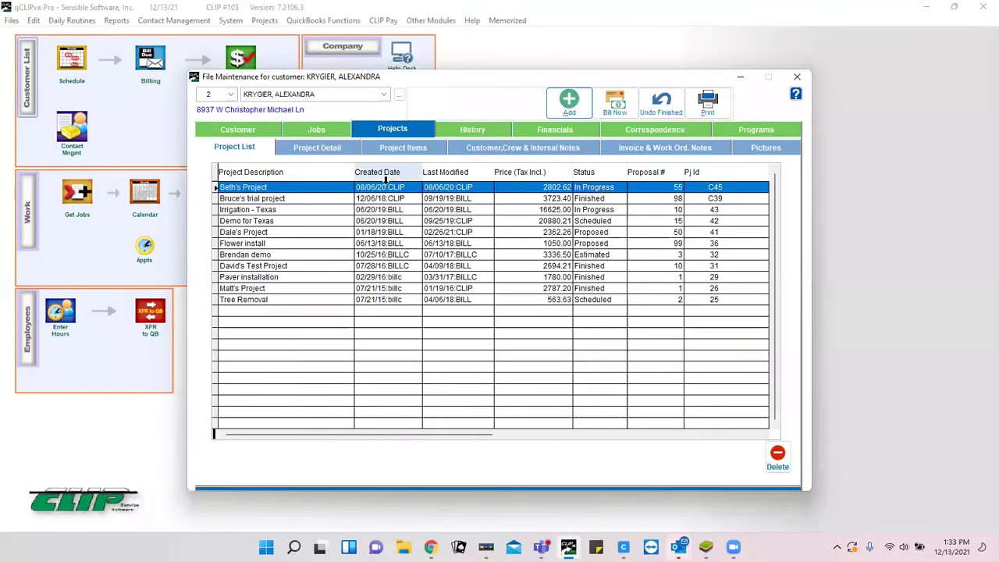
pyautogui.click(258, 131)
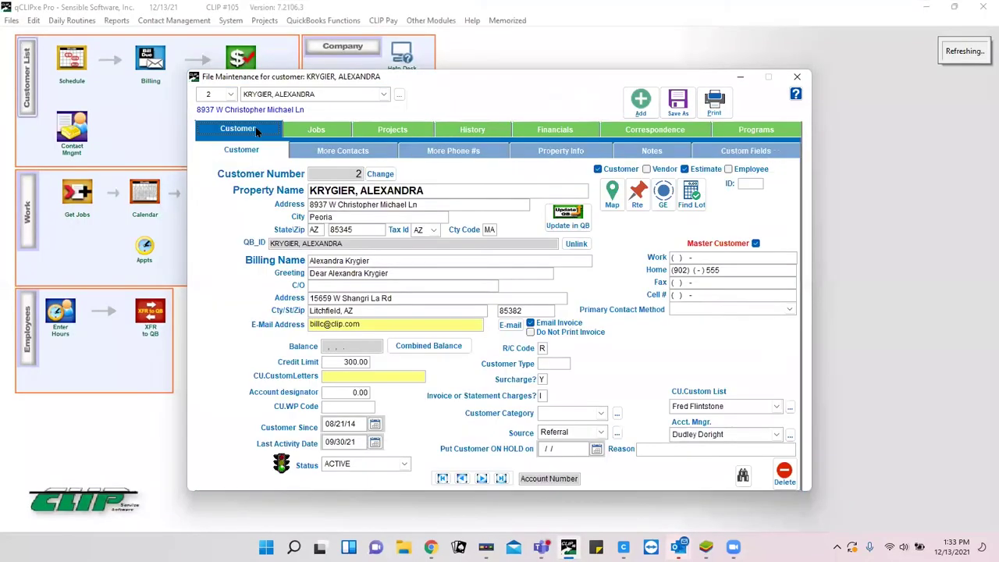
pyautogui.click(712, 110)
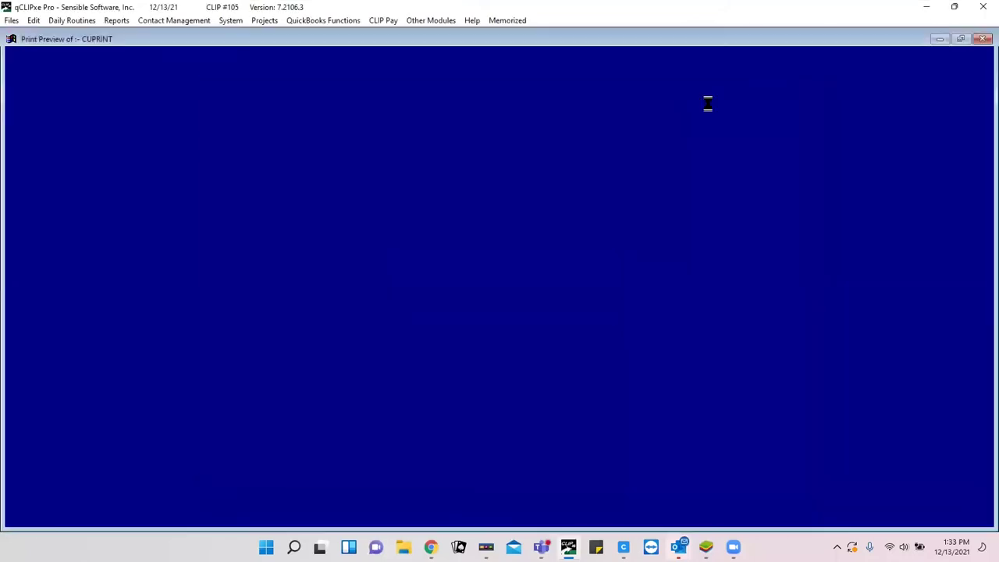
pyautogui.scroll(-5, 444, 256)
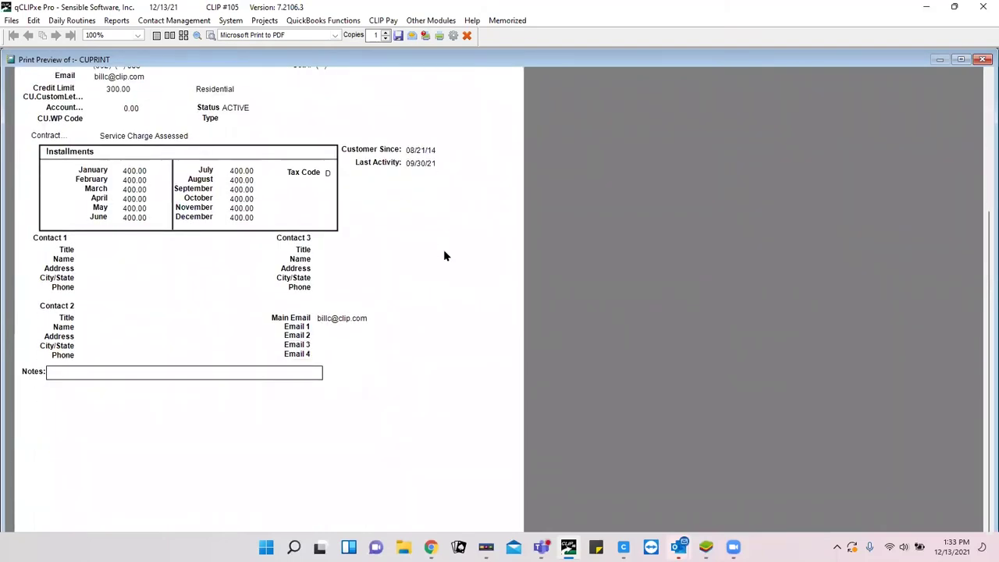
pyautogui.click(466, 36)
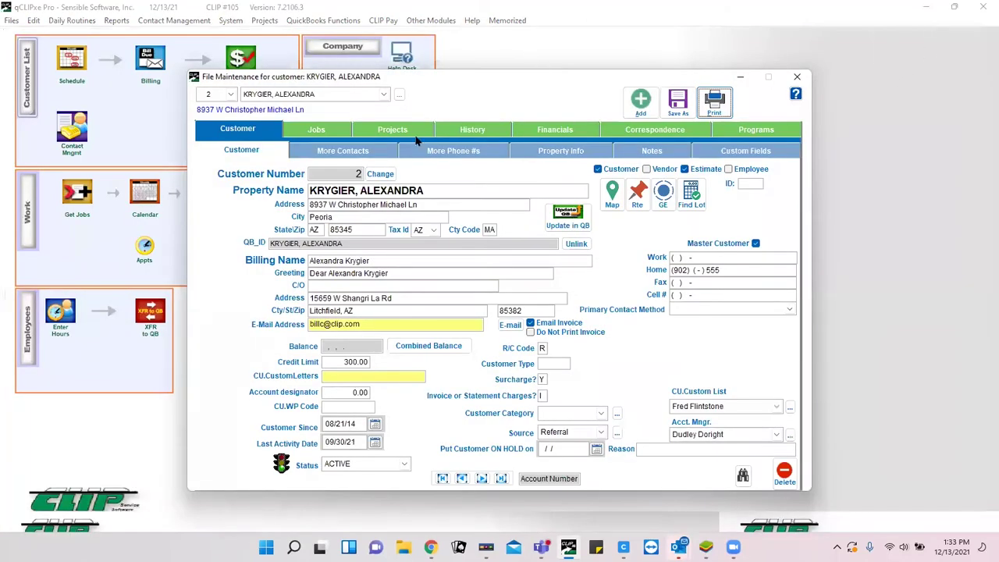
# - Preview the job information sheet for the customer's Mow & Trim All job, close it, and return to CLIPitc in the browser
pyautogui.click(319, 128)
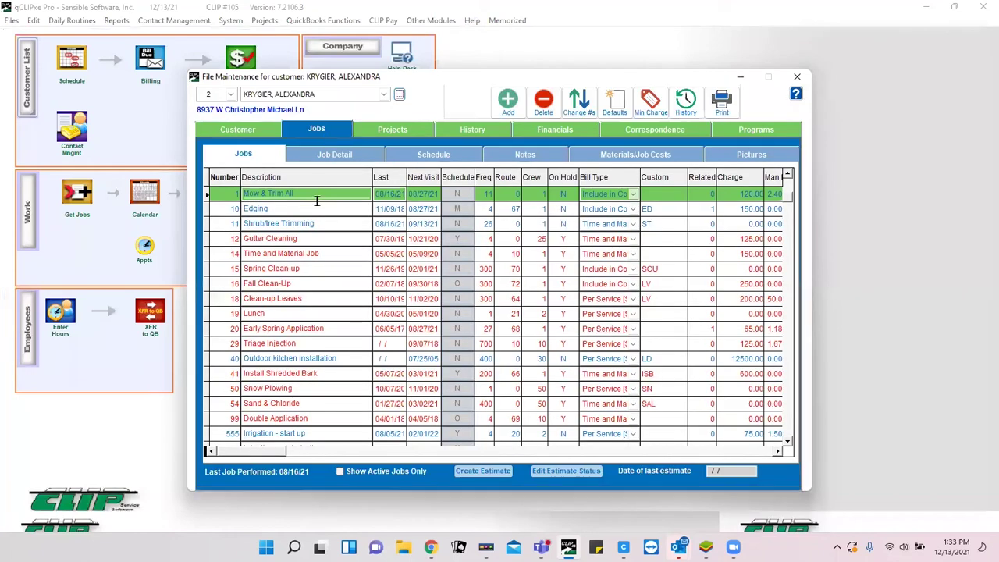
pyautogui.click(329, 154)
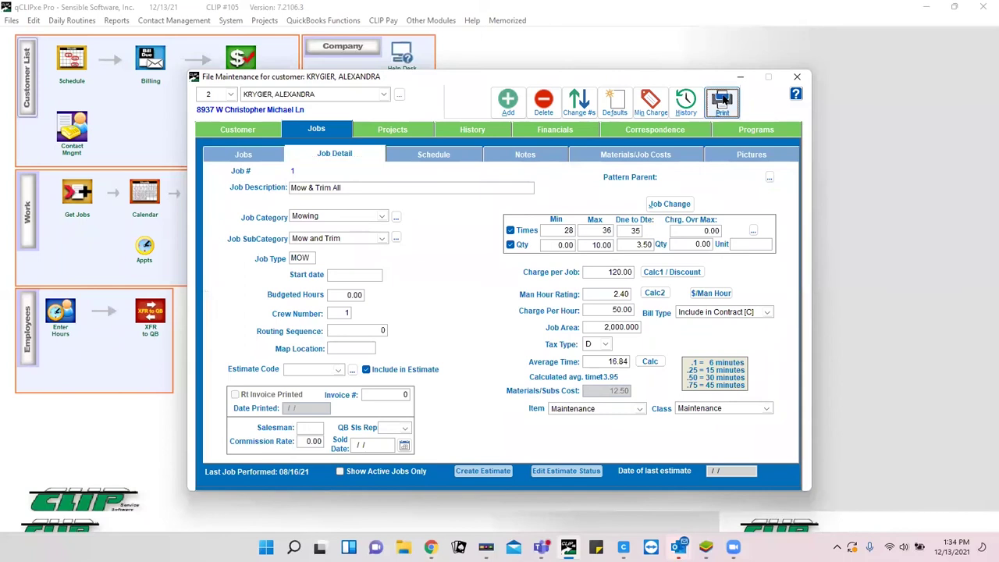
pyautogui.click(721, 100)
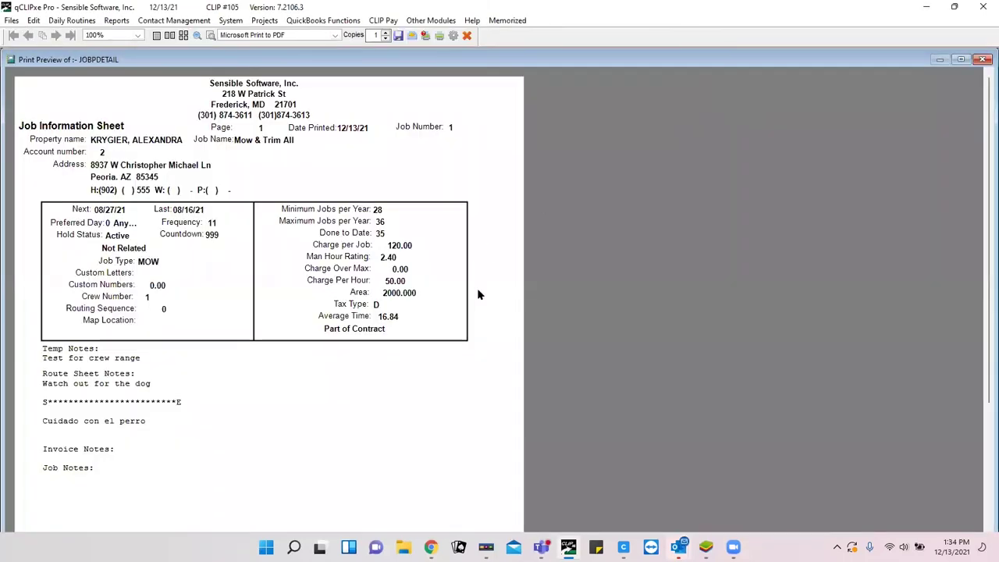
pyautogui.click(983, 60)
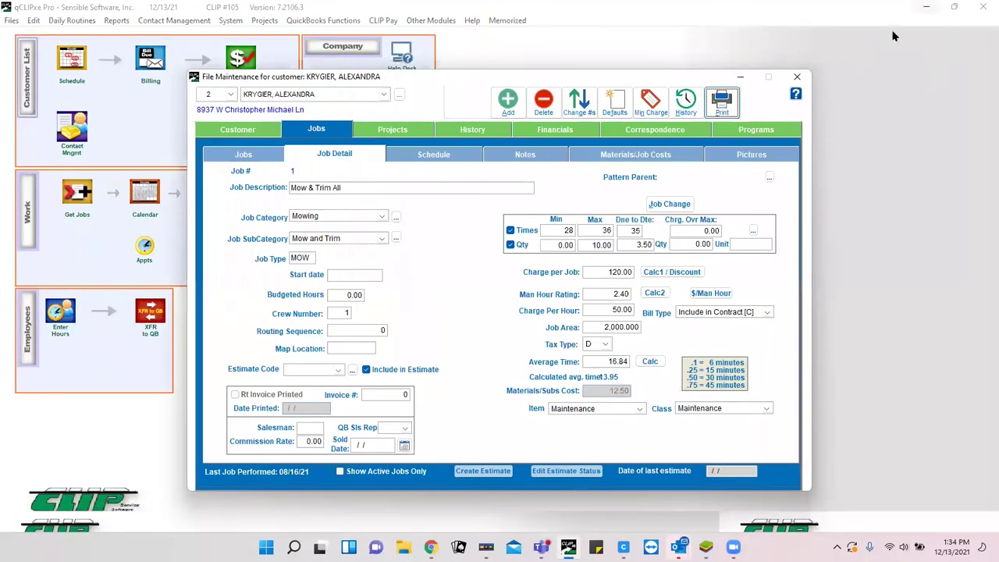
pyautogui.click(926, 6)
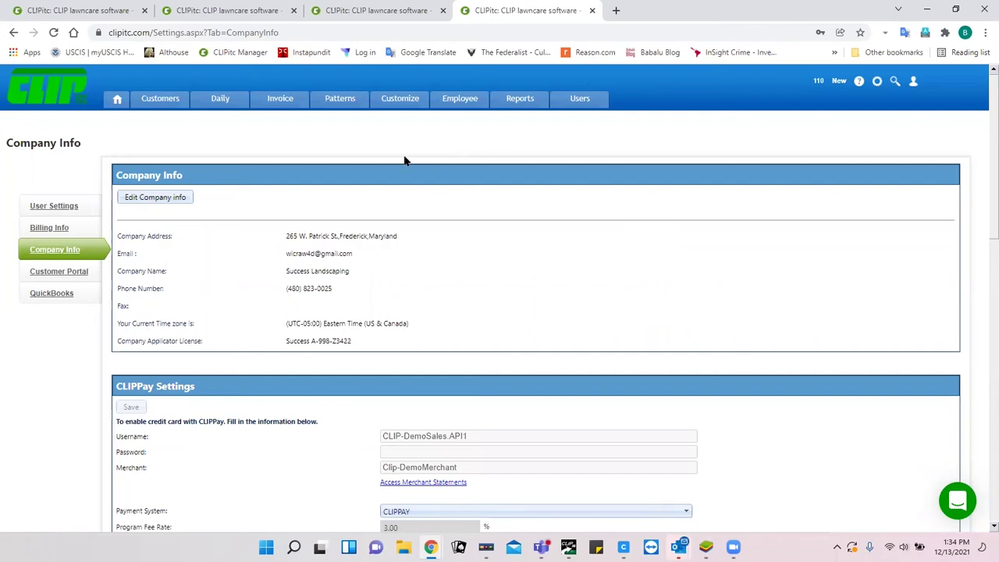
# - Find the Acme Properties (DN) customer and open its full customer information
pyautogui.click(155, 101)
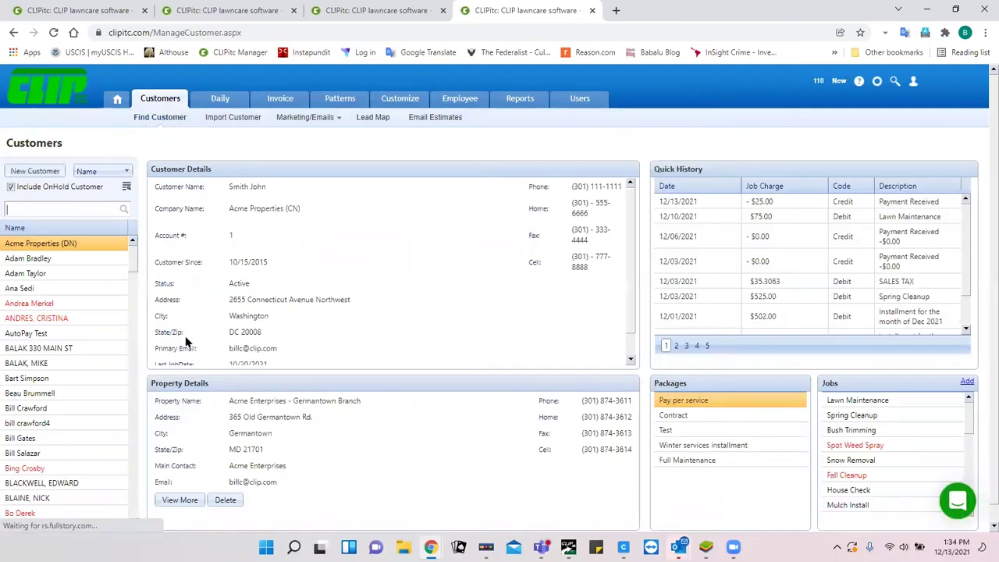
pyautogui.scroll(-1, 234, 291)
pyautogui.click(167, 357)
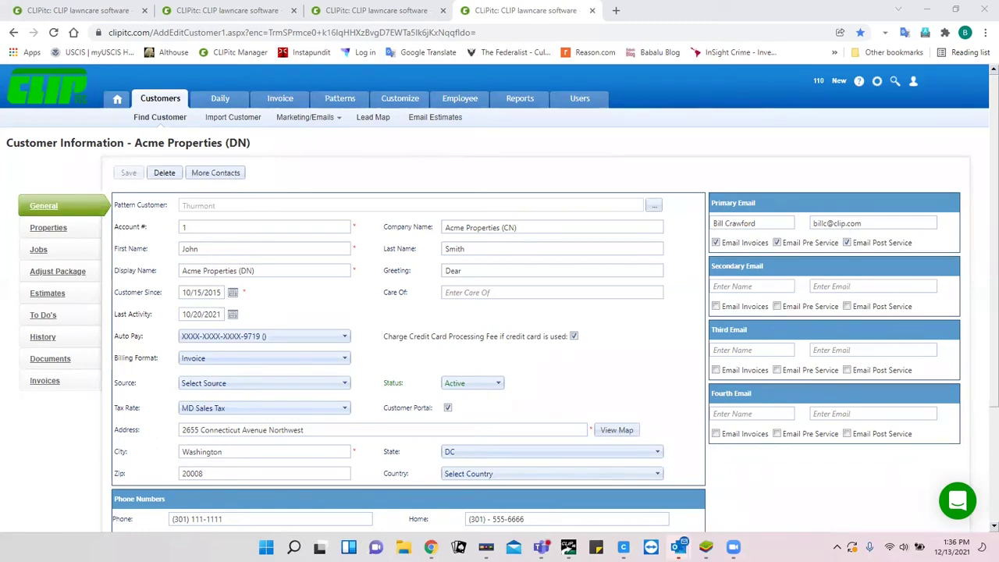
# - Open the Lawn Maintenance pattern job for editing and show its schedule settings
pyautogui.click(339, 100)
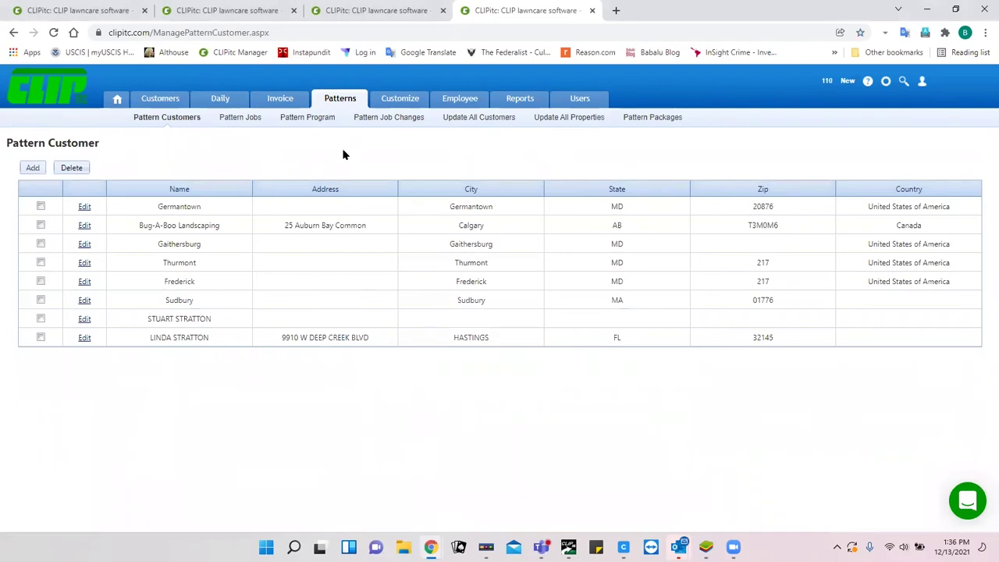
pyautogui.click(253, 121)
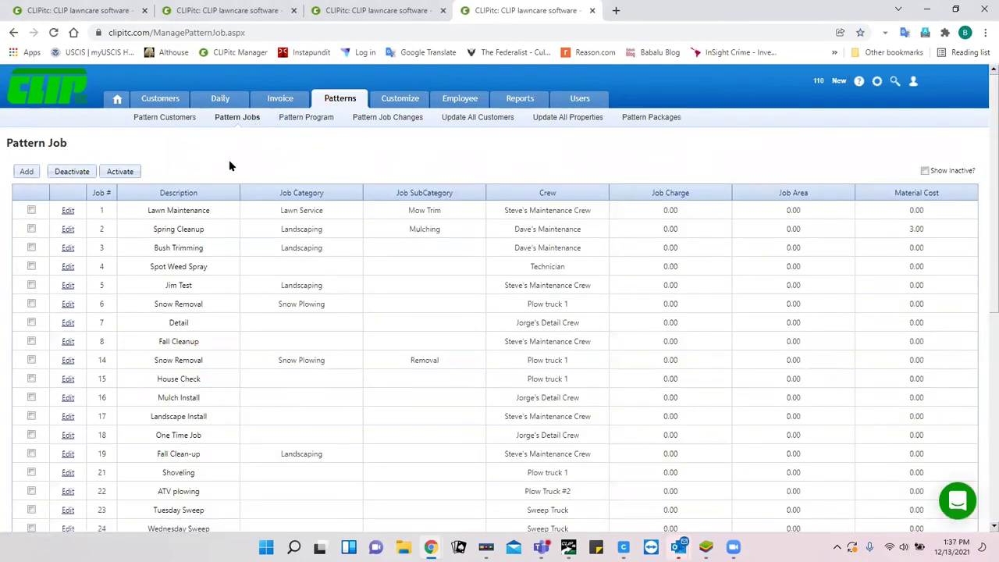
pyautogui.click(69, 210)
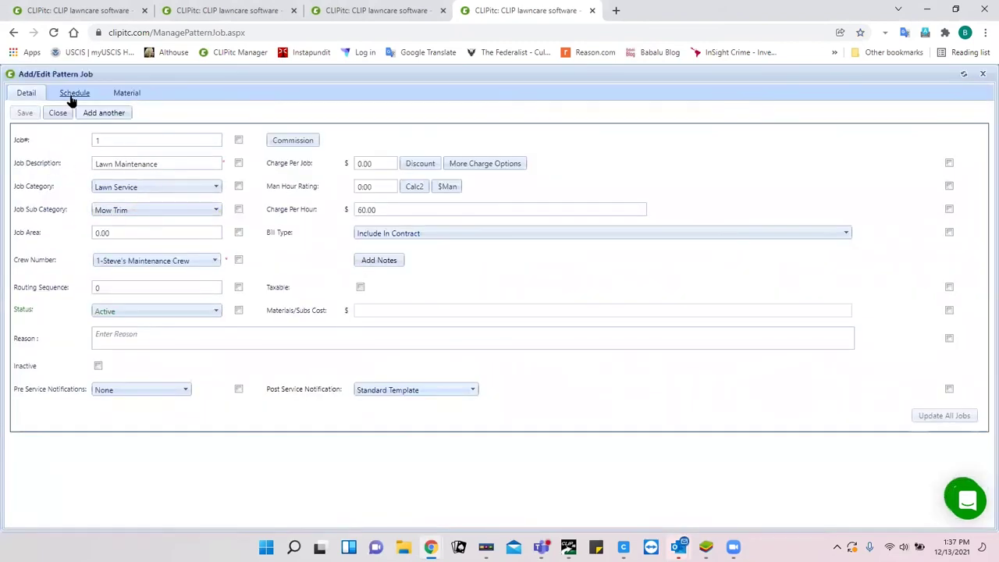
pyautogui.click(72, 94)
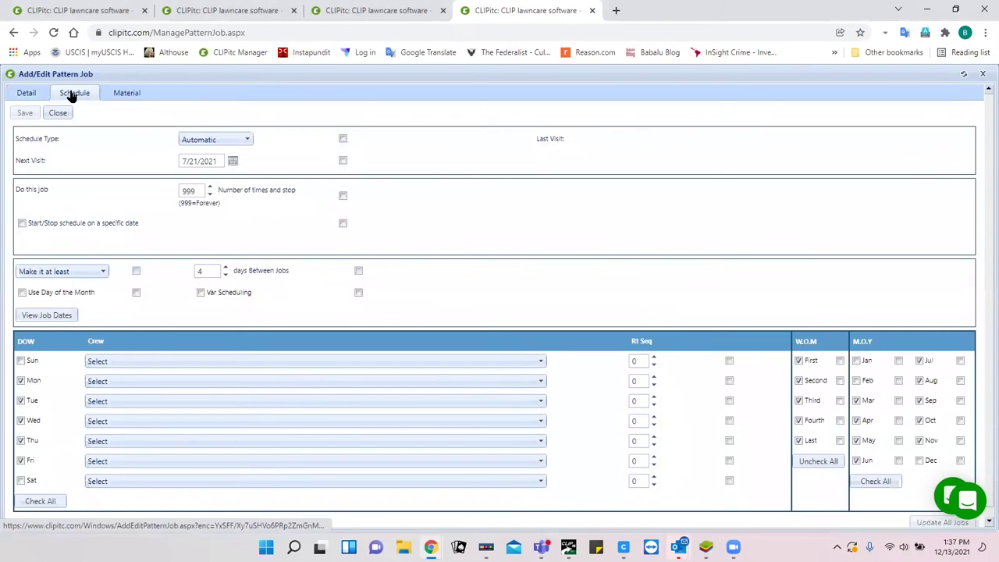
# - Set the Lawn Maintenance pattern job's next visit to 4/4/2022 and save the schedule
pyautogui.click(232, 162)
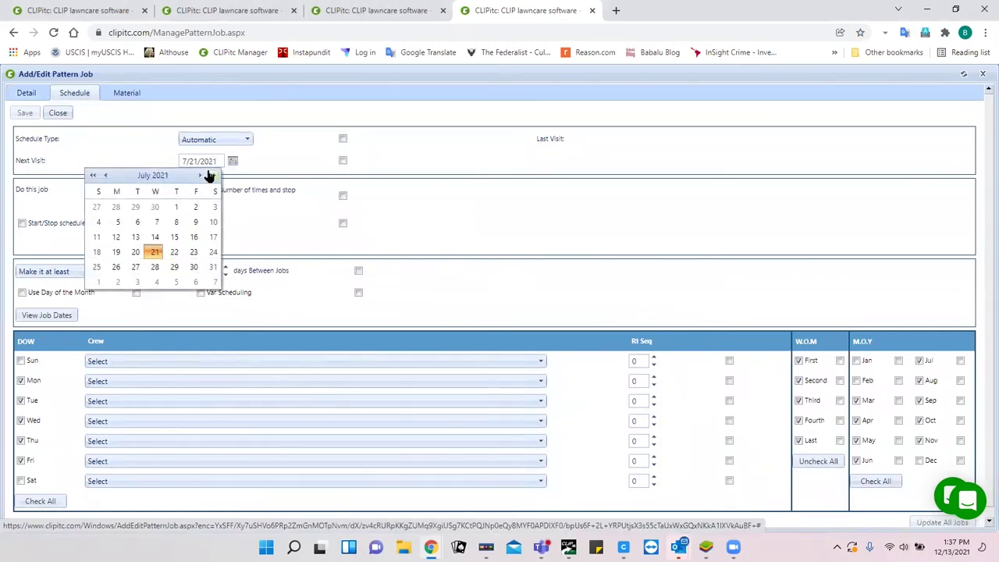
pyautogui.click(207, 175)
pyautogui.click(207, 175)
pyautogui.click(208, 175)
pyautogui.click(208, 175)
pyautogui.click(207, 174)
pyautogui.click(207, 175)
pyautogui.click(207, 175)
pyautogui.click(207, 175)
pyautogui.click(208, 175)
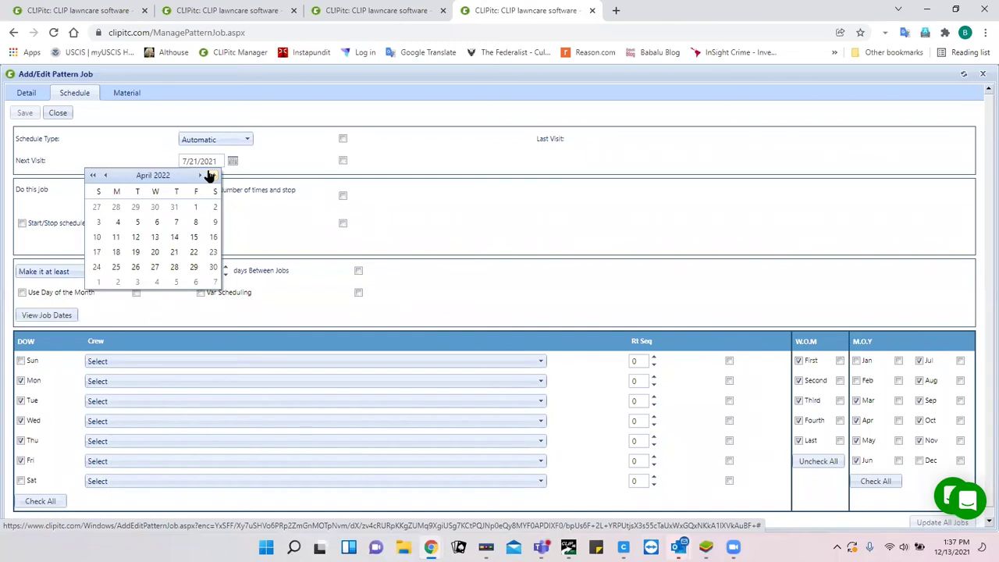
pyautogui.click(117, 226)
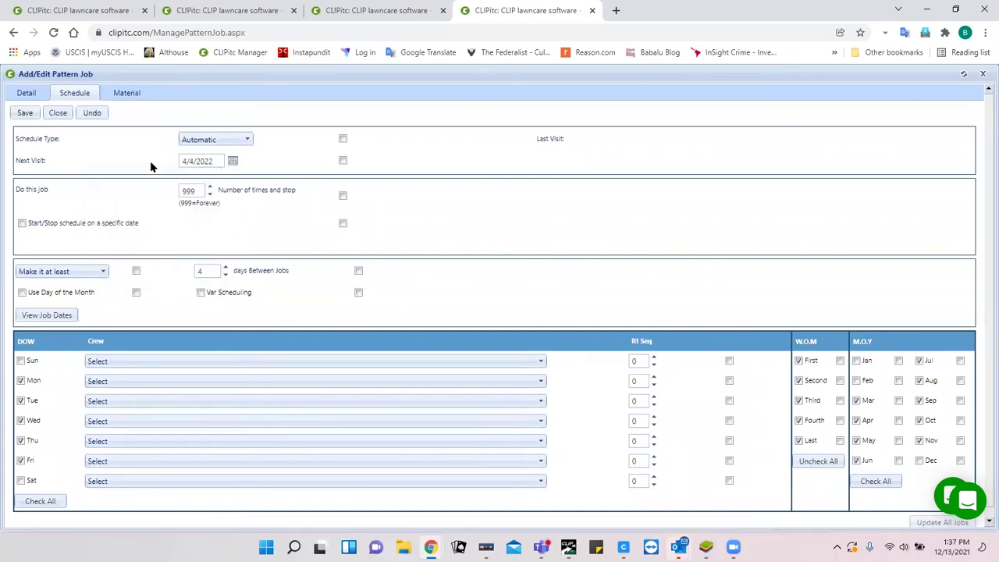
pyautogui.click(24, 113)
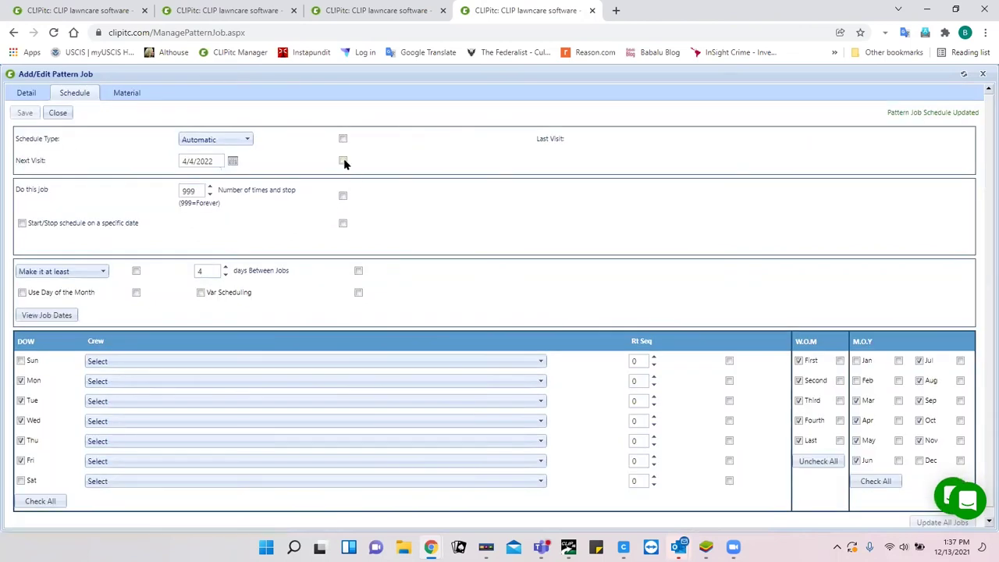
# - Mark Next Visit for updating all jobs, clear the mark without applying it, and return to the pattern job's details
pyautogui.click(343, 160)
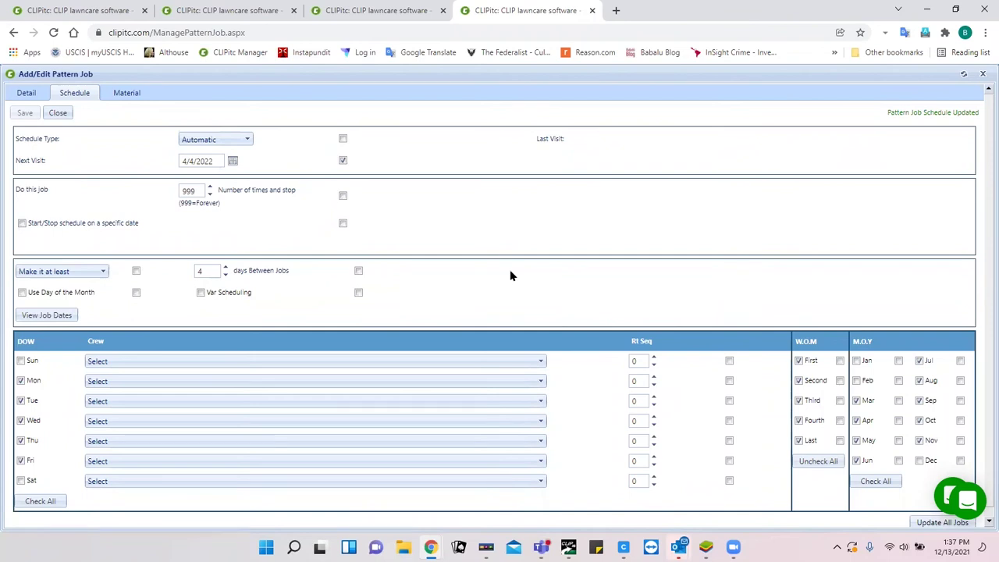
pyautogui.click(343, 161)
pyautogui.click(27, 94)
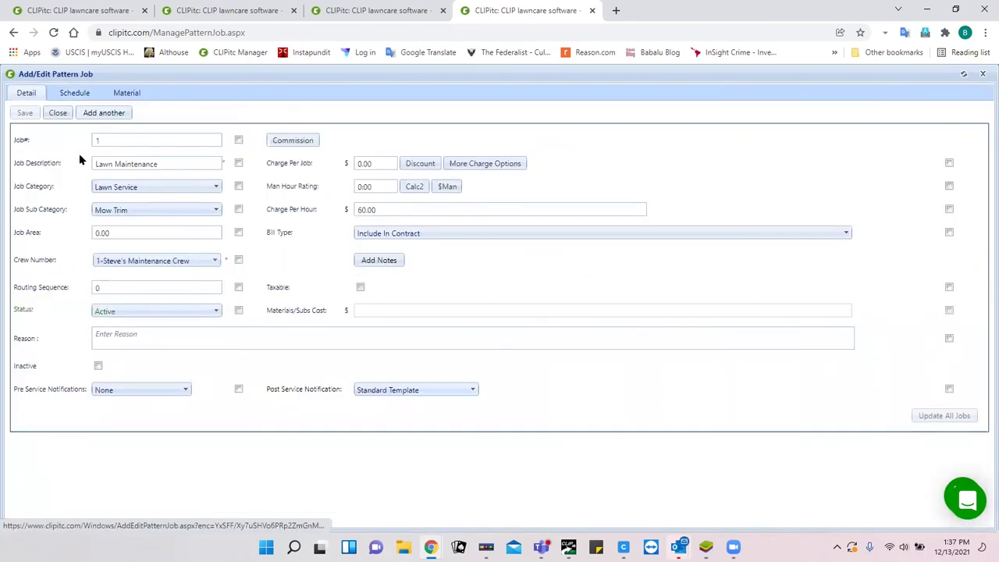
# - Review the Lawn Maintenance pattern job's description and reason fields, and close the job without changing its details
pyautogui.click(167, 166)
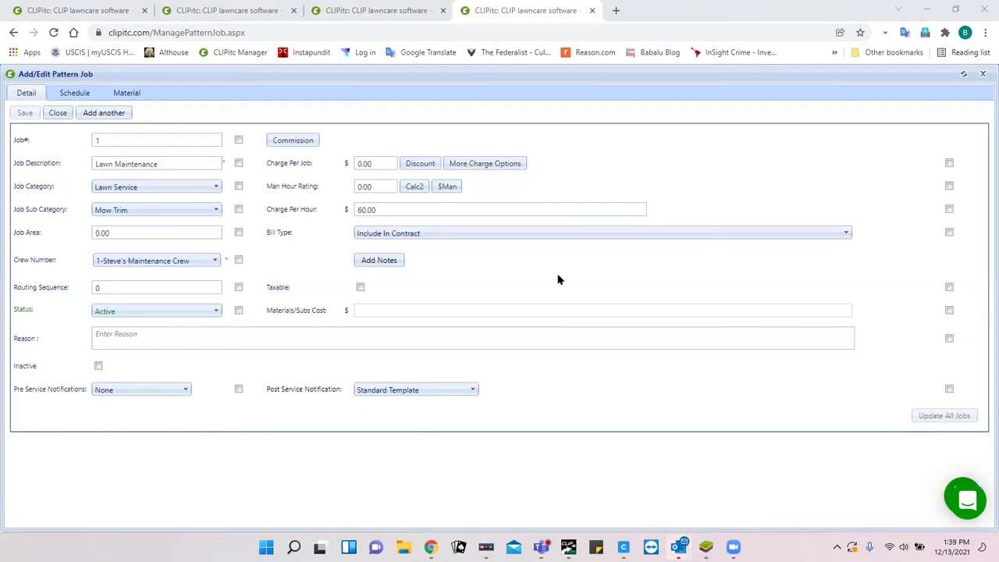
pyautogui.click(468, 332)
pyautogui.click(469, 331)
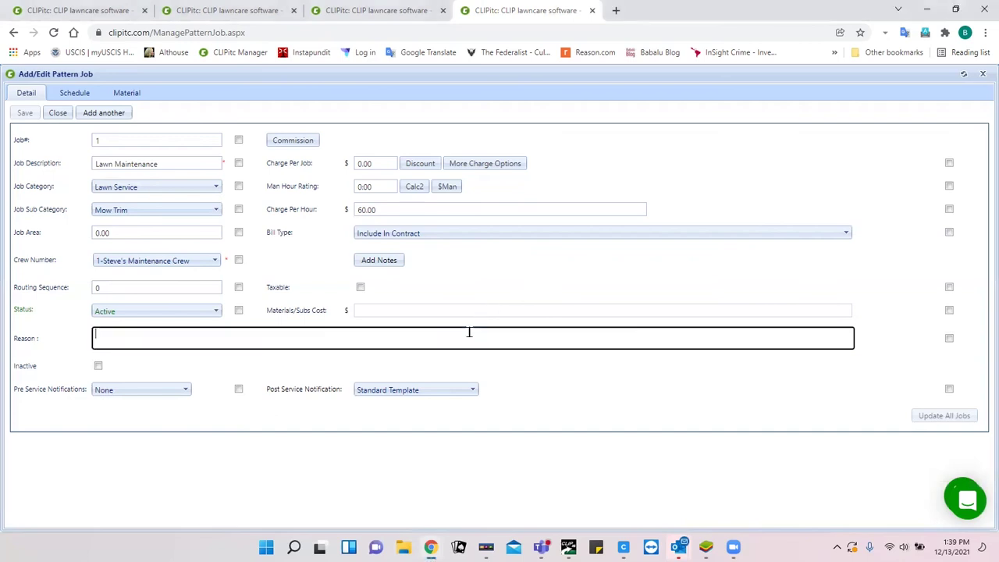
pyautogui.click(471, 275)
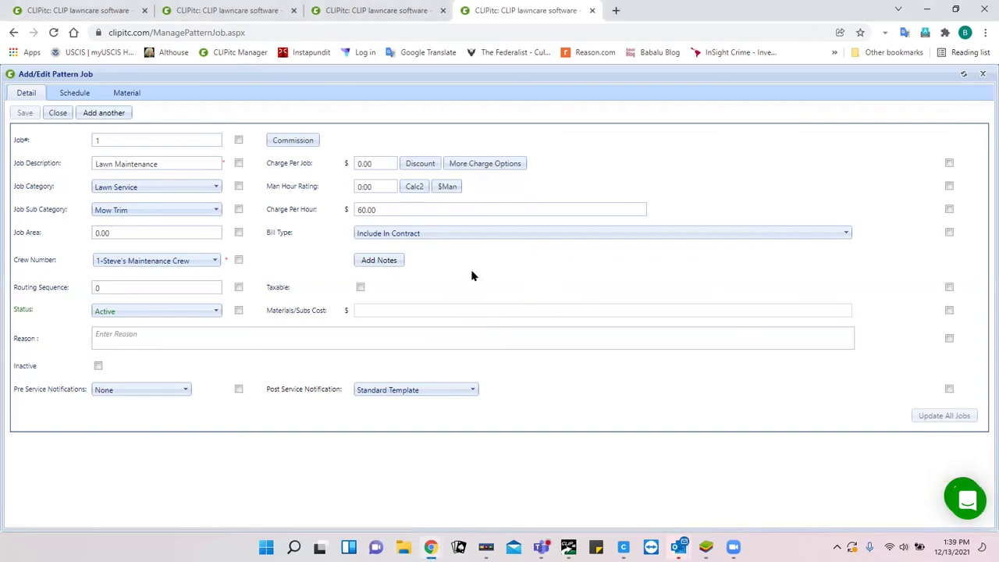
pyautogui.click(58, 114)
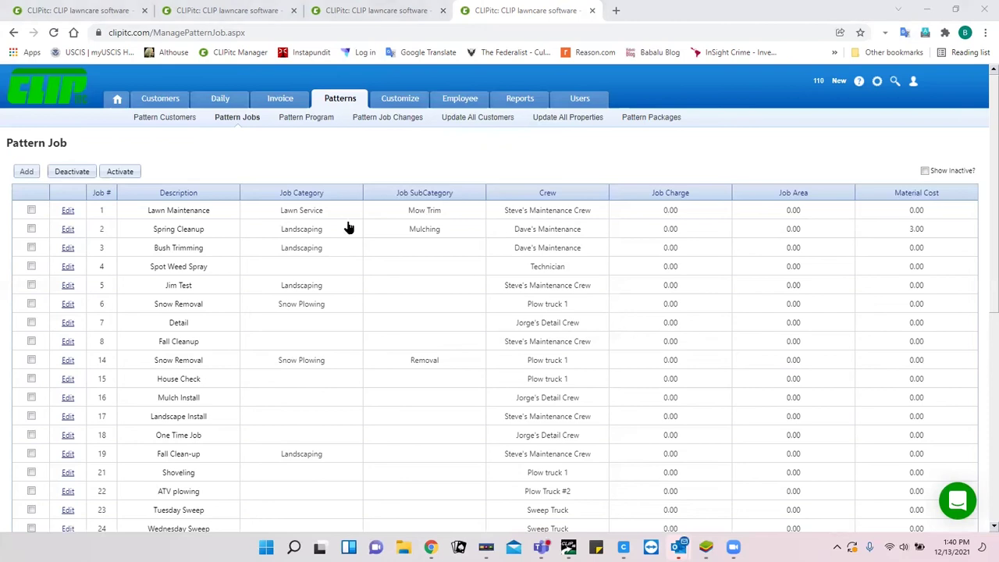
# - Open the Single Payment form and review its amount, reference number and memo fields without entering a payment
pyautogui.click(282, 104)
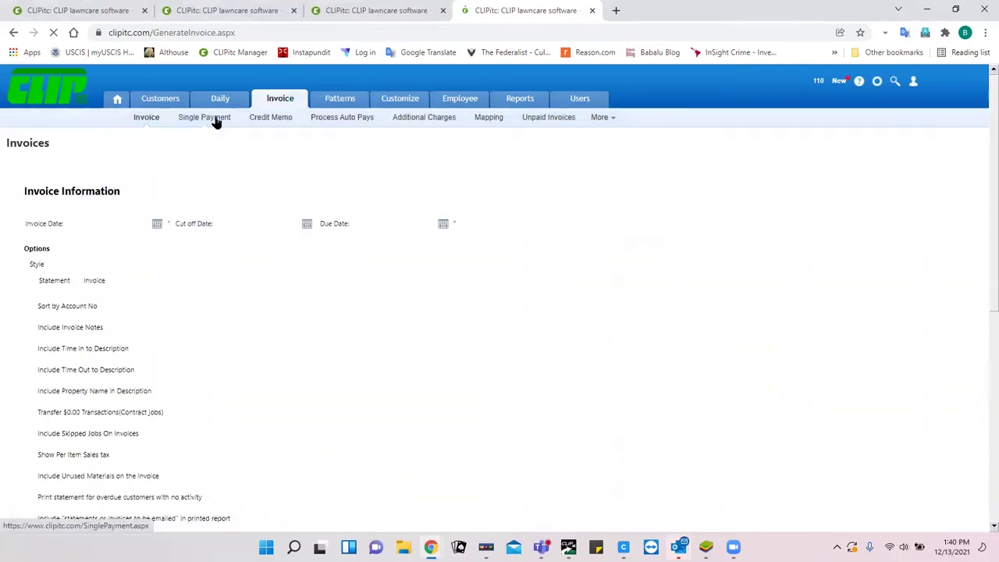
pyautogui.click(216, 121)
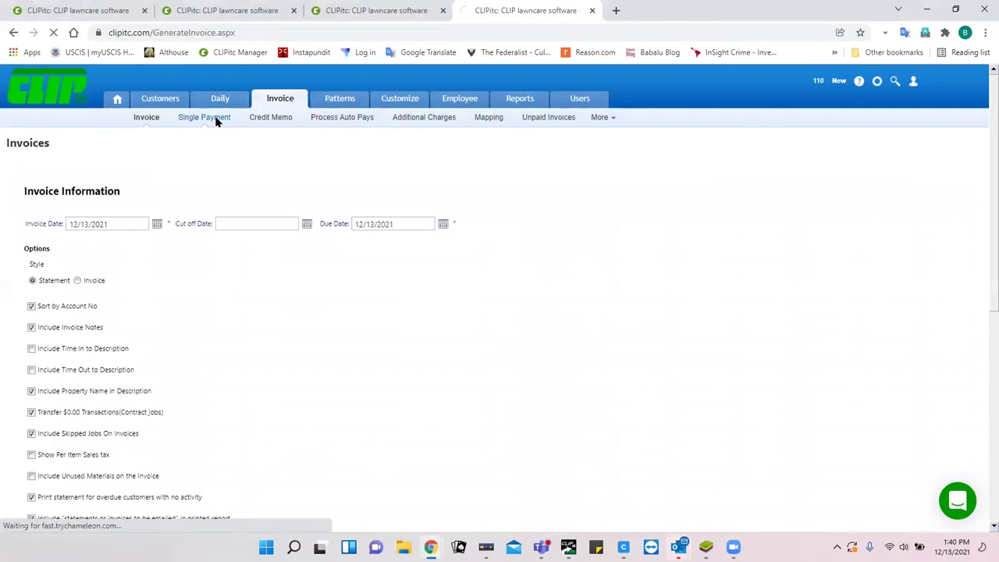
pyautogui.click(212, 309)
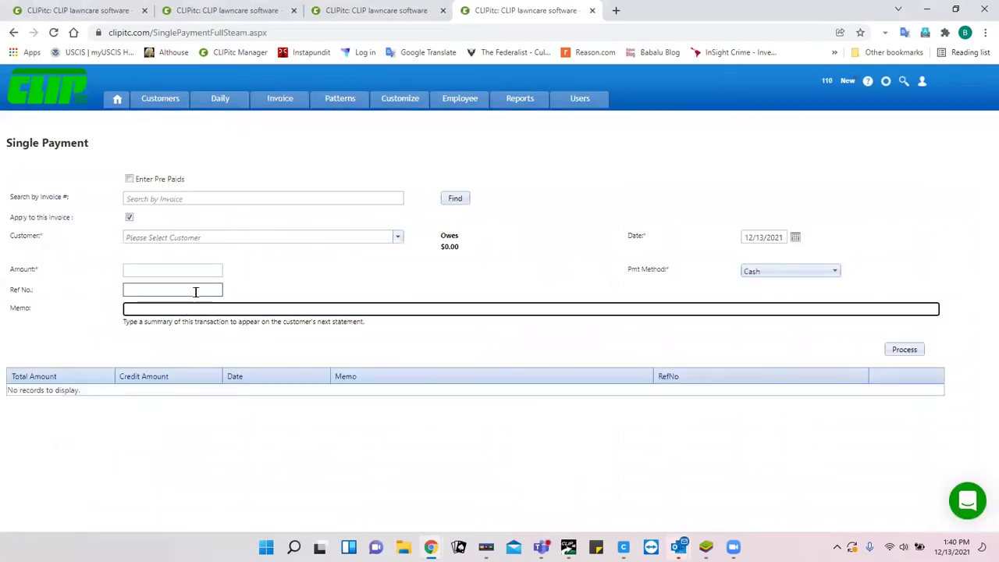
pyautogui.click(195, 292)
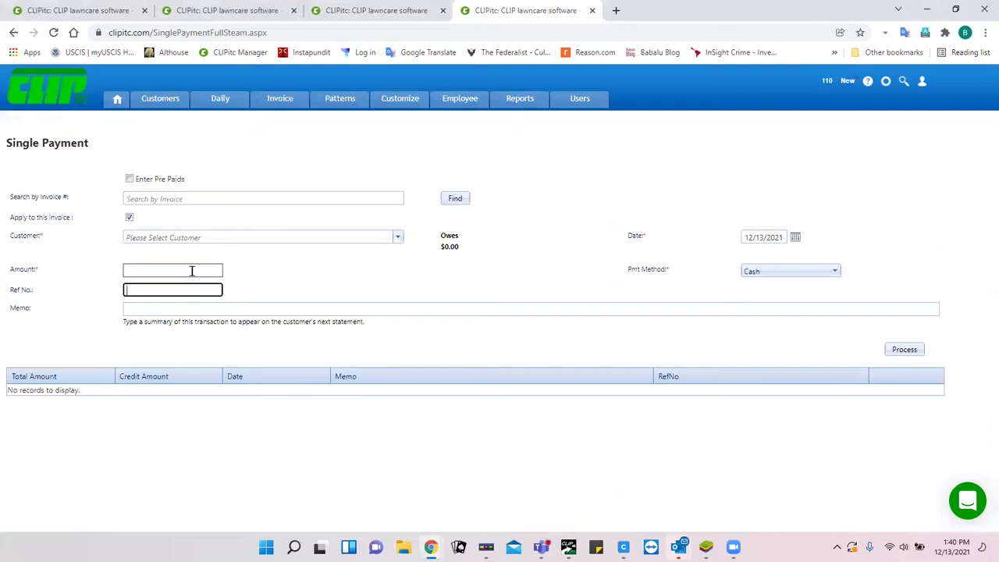
pyautogui.click(191, 271)
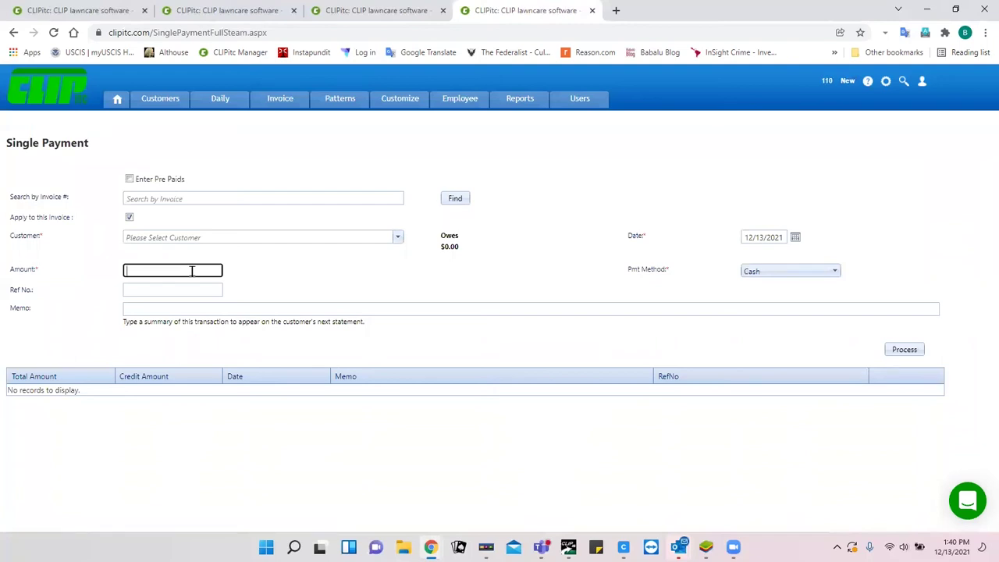
pyautogui.click(193, 309)
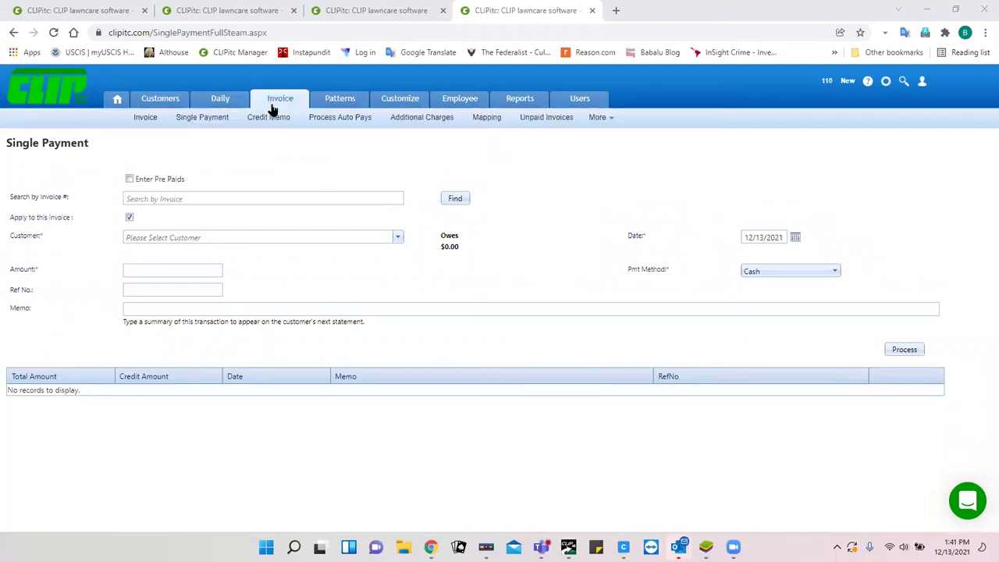
# - Sort the Get Work job list by due date, latest first, and open Adjust Schedule for the crews' jobs
pyautogui.click(219, 101)
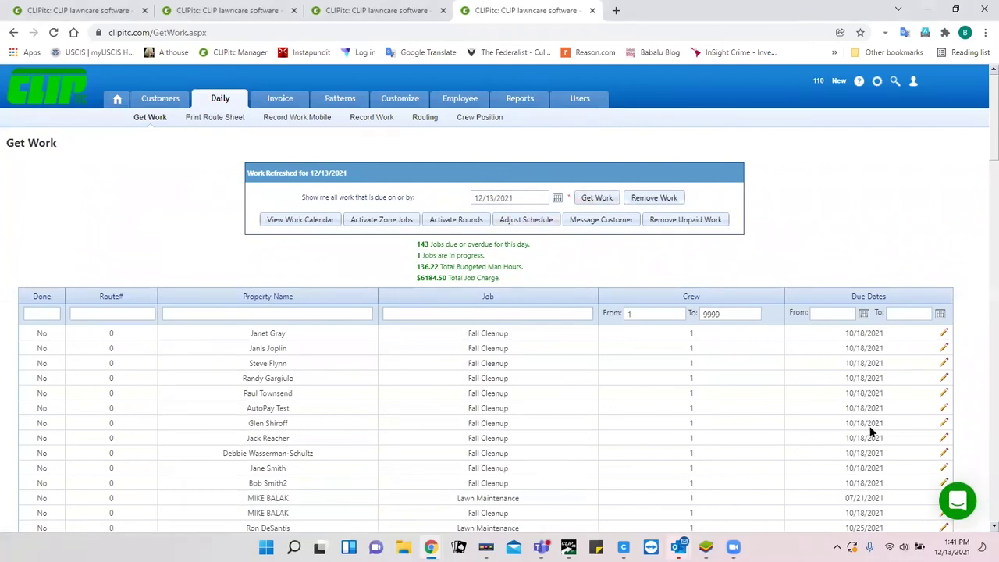
pyautogui.click(868, 298)
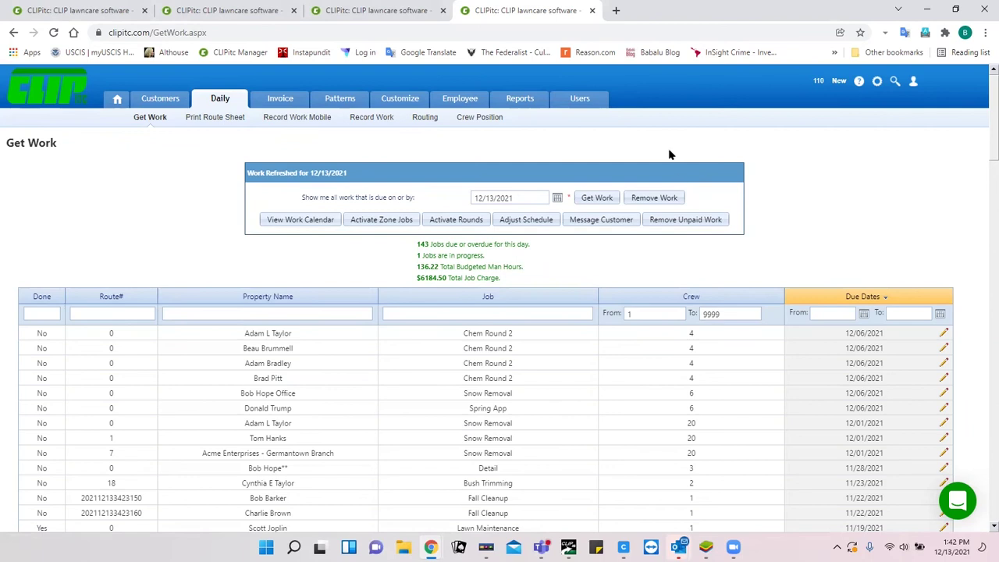
pyautogui.click(542, 221)
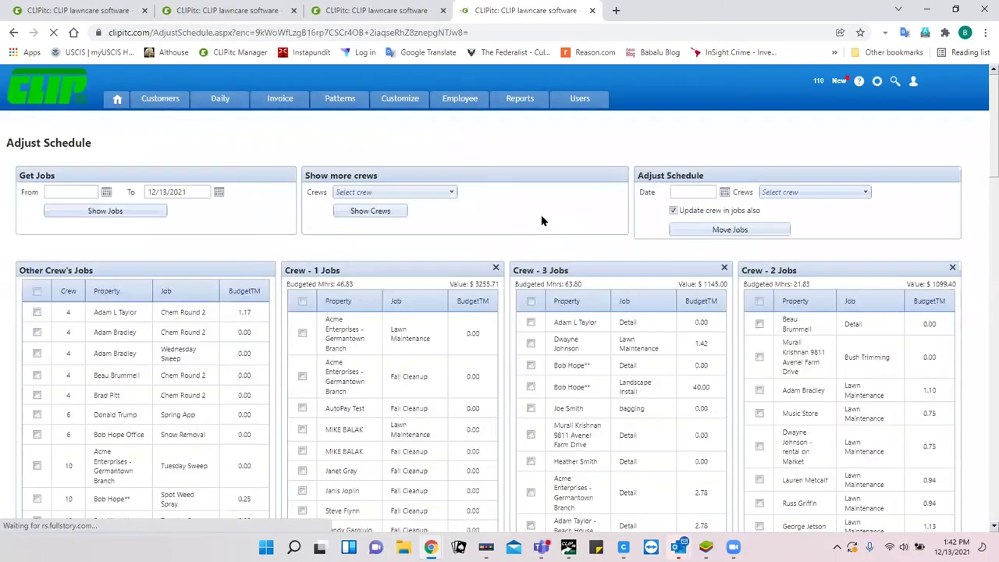
# - Show only the crews' jobs dated from 12/6/2021 to 12/6/2021 in Adjust Schedule
pyautogui.click(106, 193)
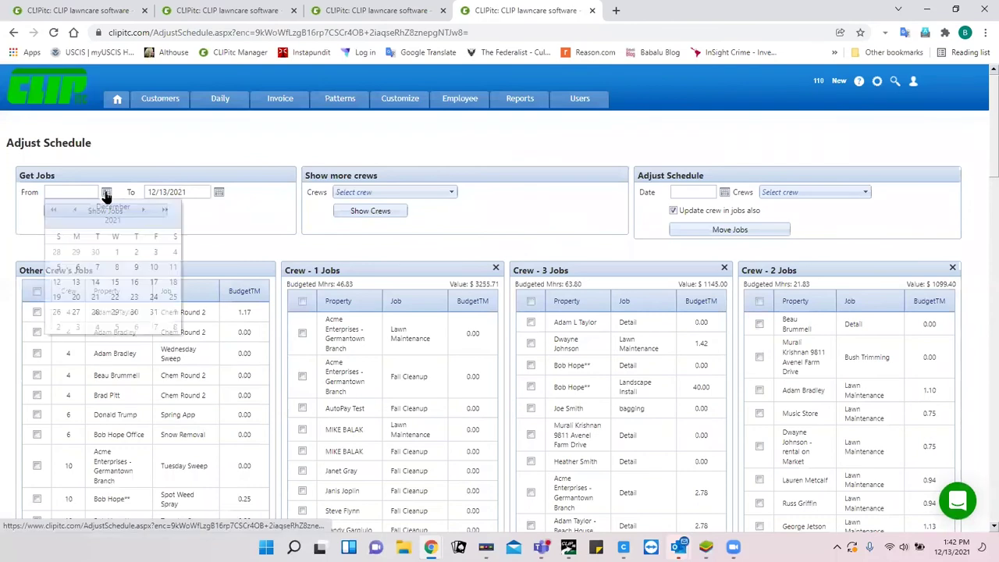
pyautogui.click(75, 267)
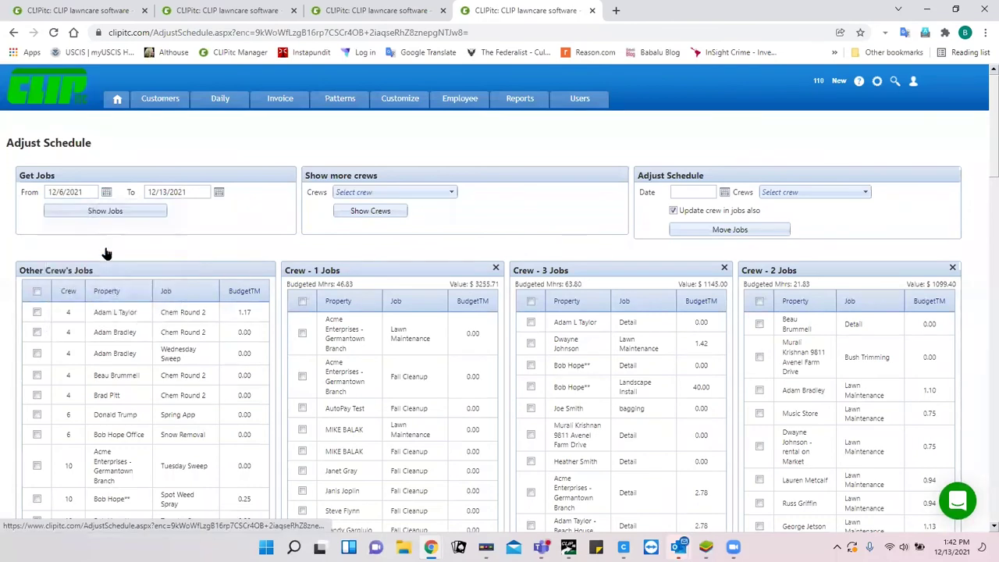
pyautogui.click(219, 192)
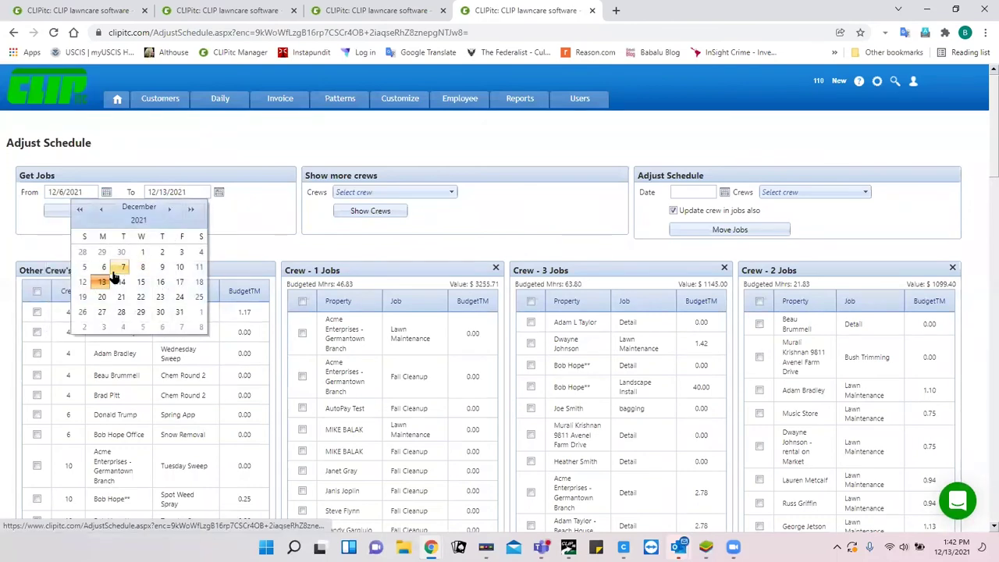
pyautogui.click(103, 268)
pyautogui.click(121, 214)
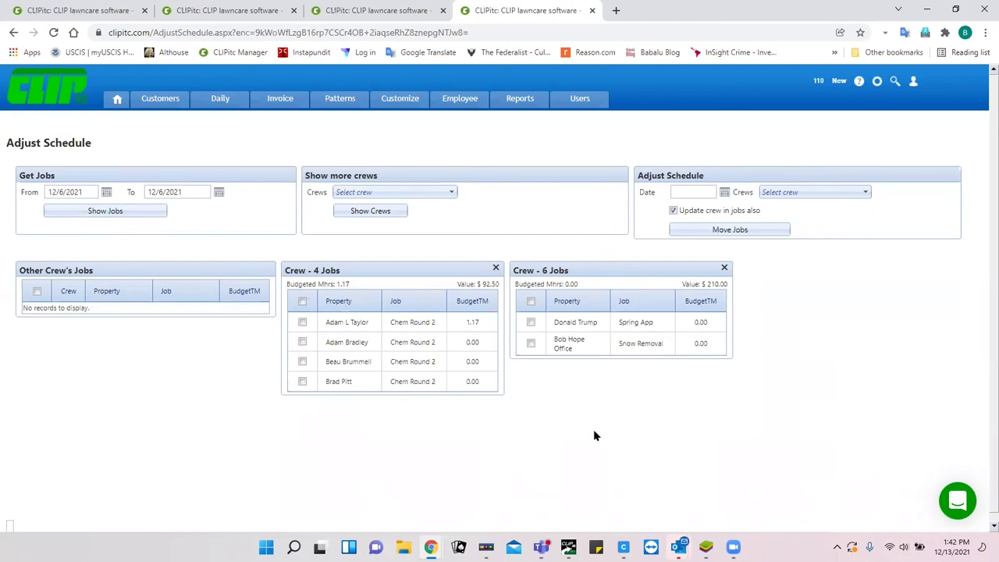
# - Move all of Crew 4's jobs to 6-Plow Truck #2, with updating the crew in jobs turned off
pyautogui.click(303, 301)
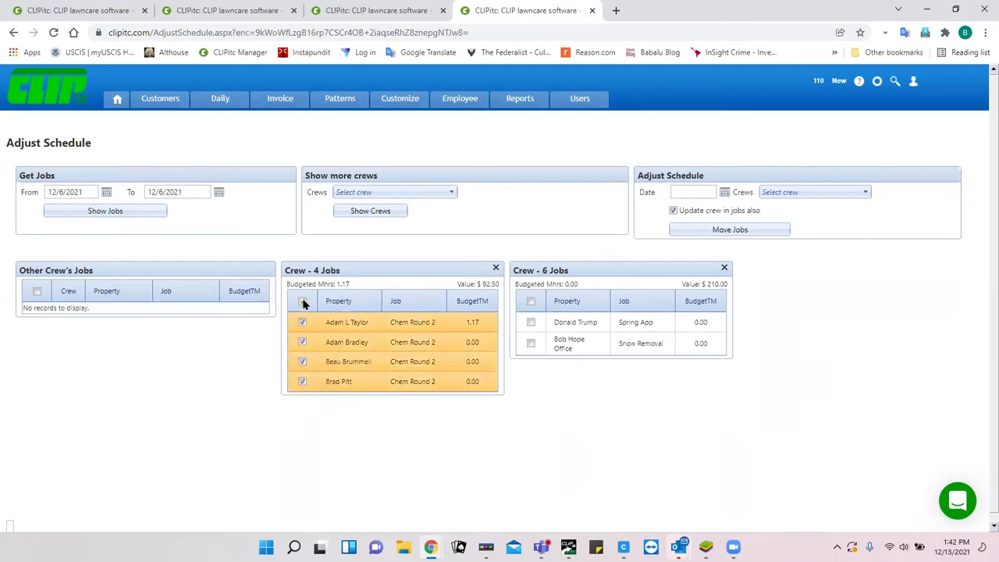
pyautogui.click(809, 192)
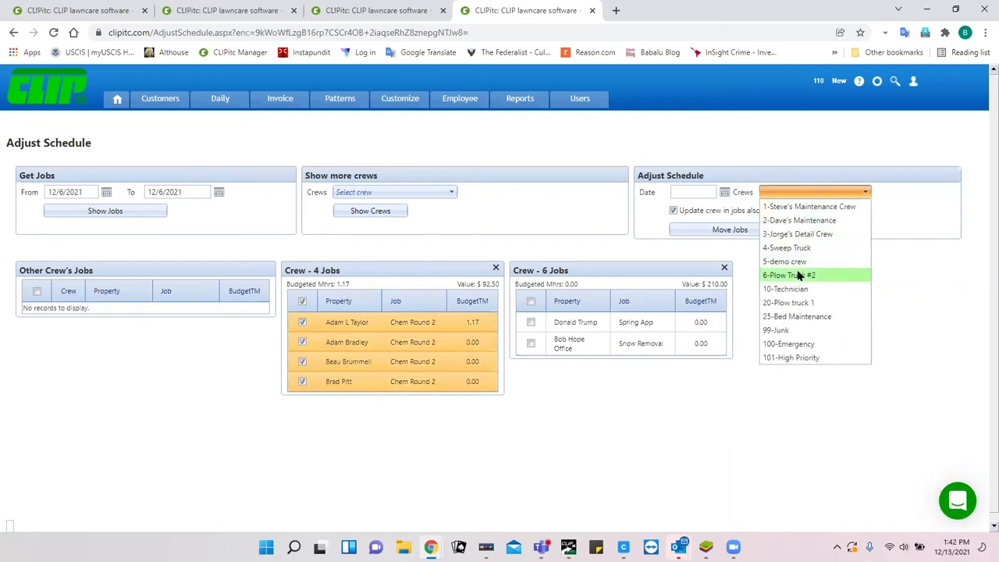
pyautogui.click(799, 273)
pyautogui.click(811, 193)
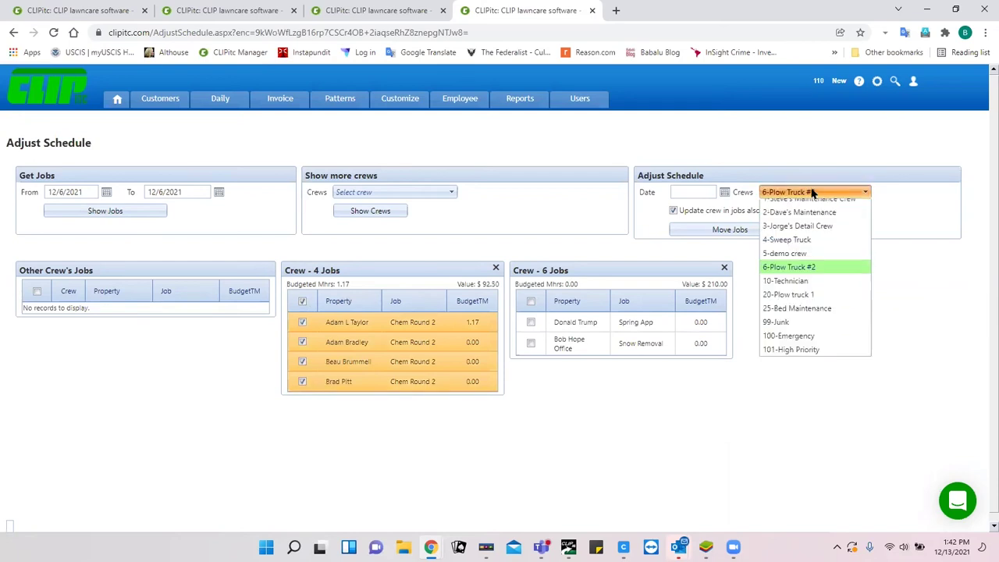
pyautogui.click(803, 269)
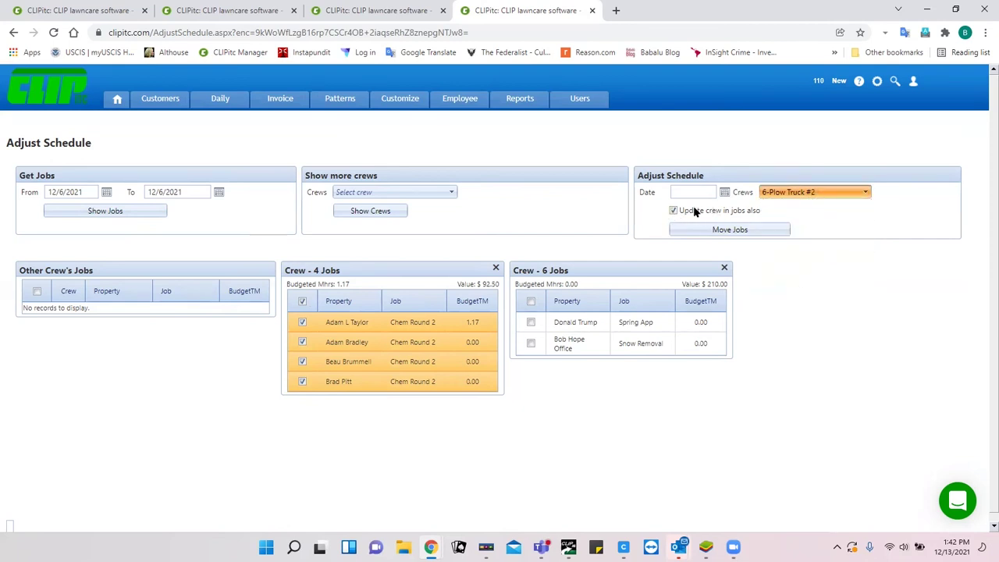
pyautogui.click(693, 210)
pyautogui.click(727, 231)
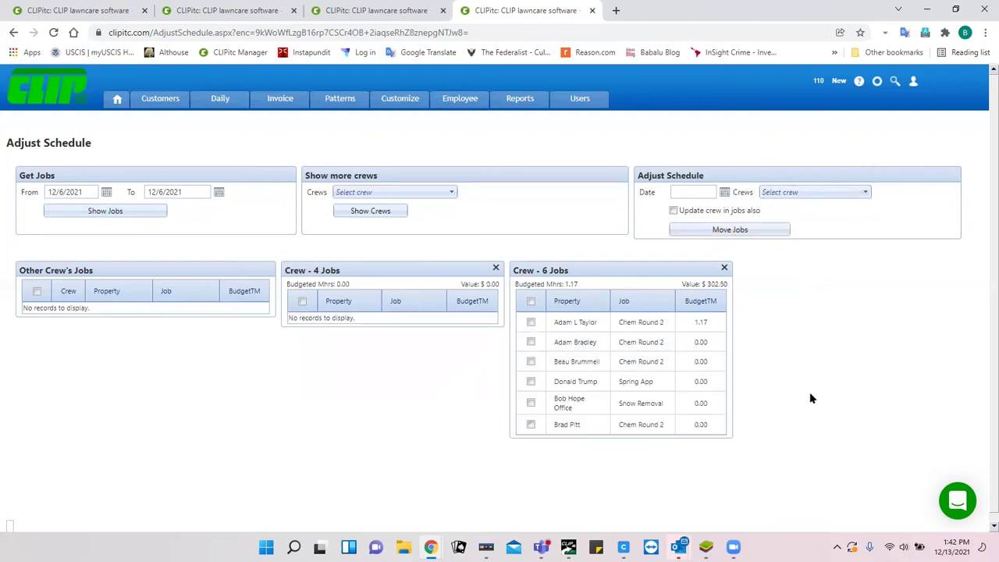
# - Move the four Chem Round 2 jobs from Crew 6 back to 4-Sweep Truck
pyautogui.click(531, 342)
pyautogui.click(530, 361)
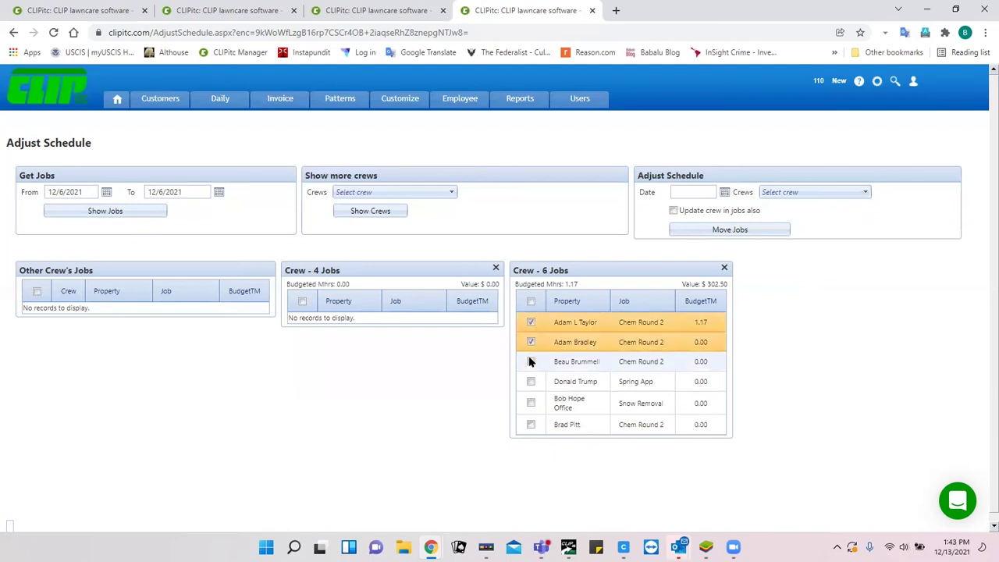
pyautogui.click(530, 424)
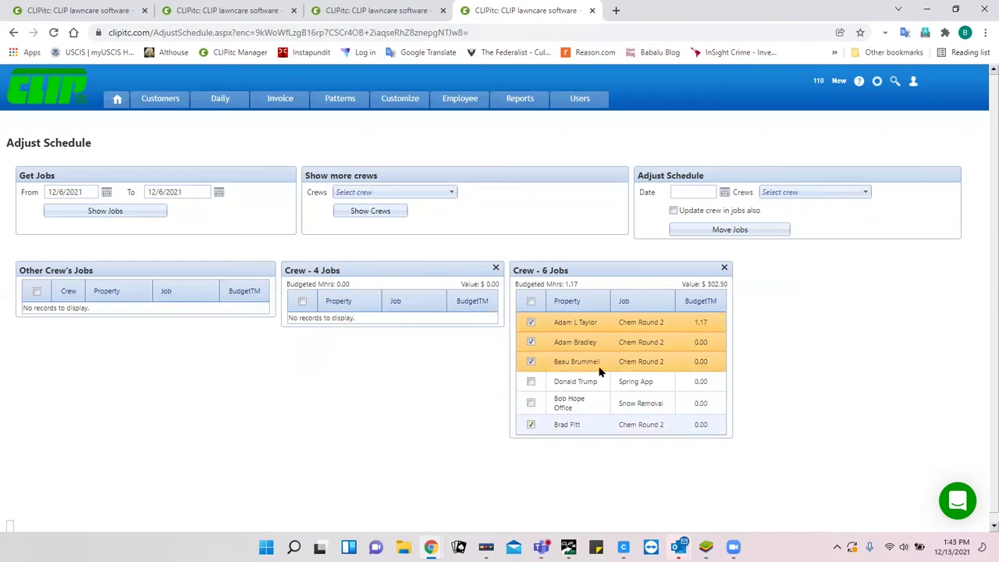
pyautogui.click(804, 193)
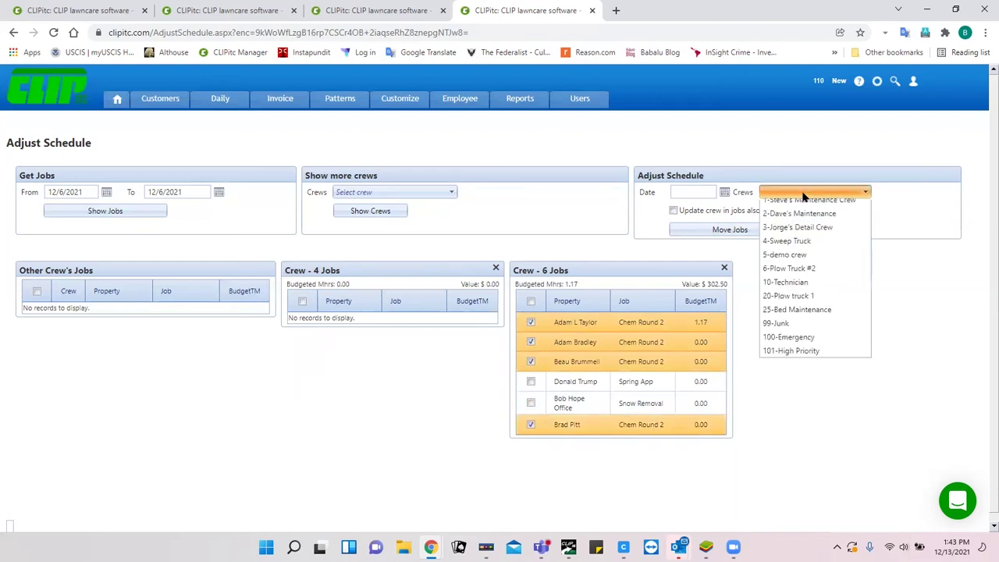
pyautogui.click(787, 248)
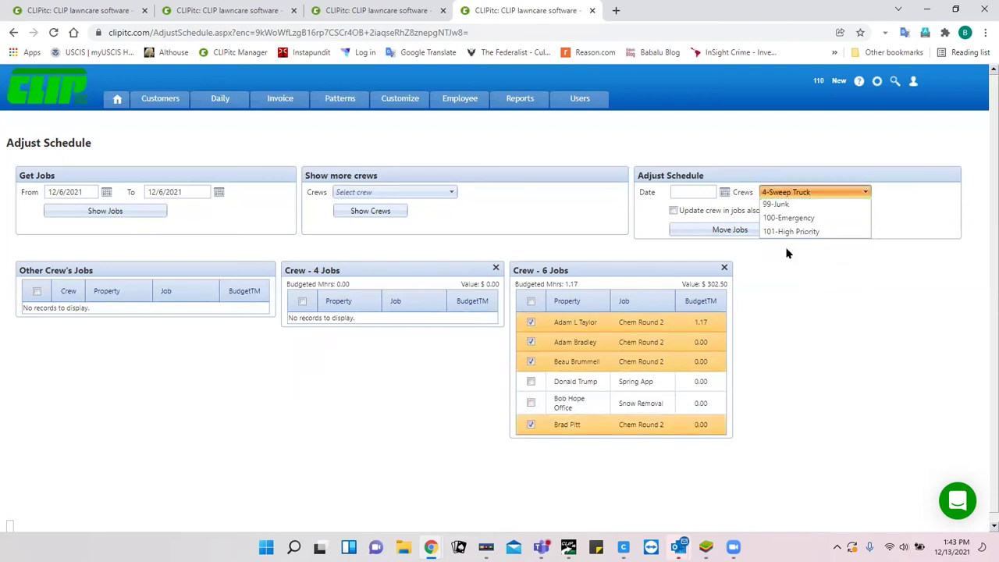
pyautogui.click(735, 231)
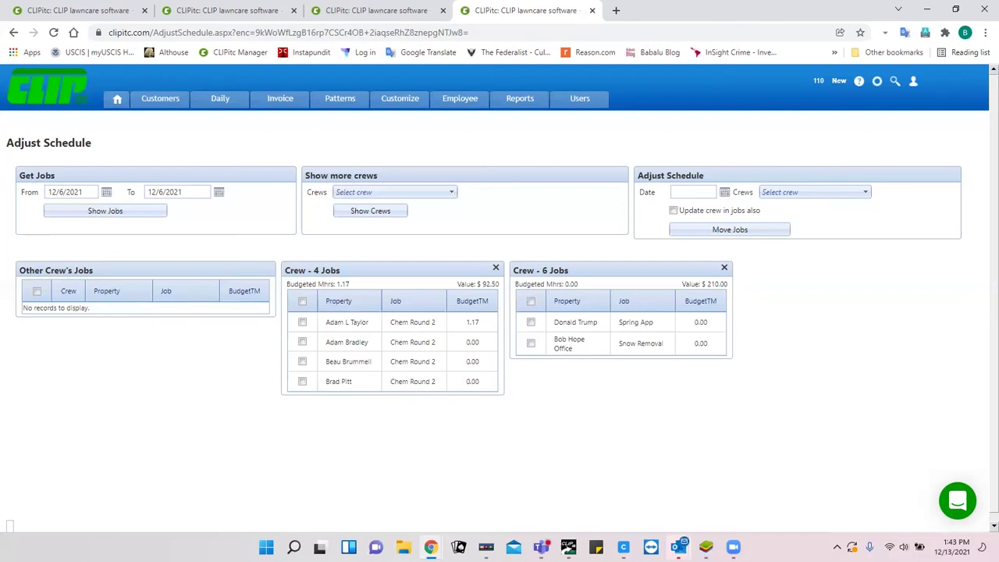
# - Open the Payment Report and review its date, customer number and payment method filters
pyautogui.click(519, 100)
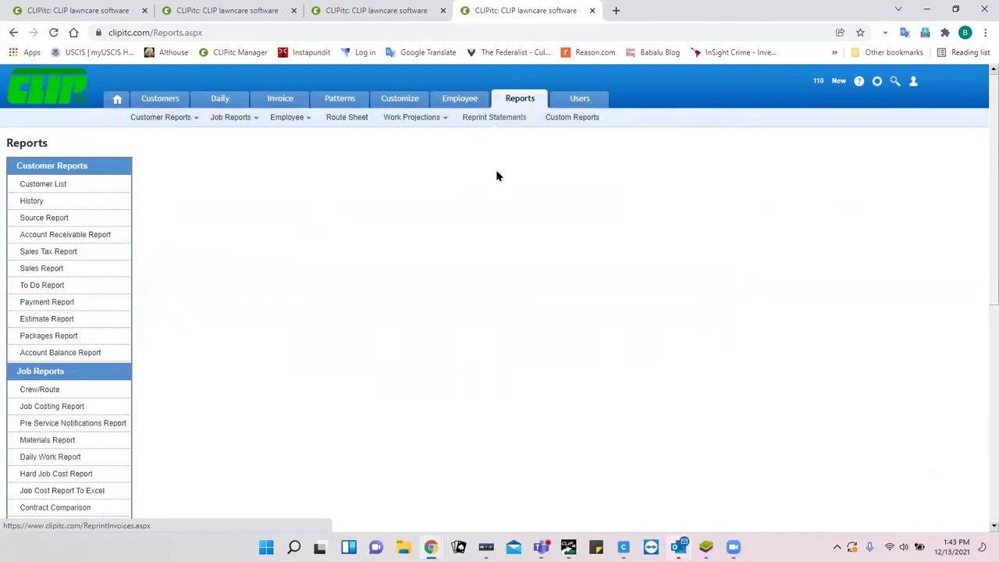
pyautogui.click(47, 303)
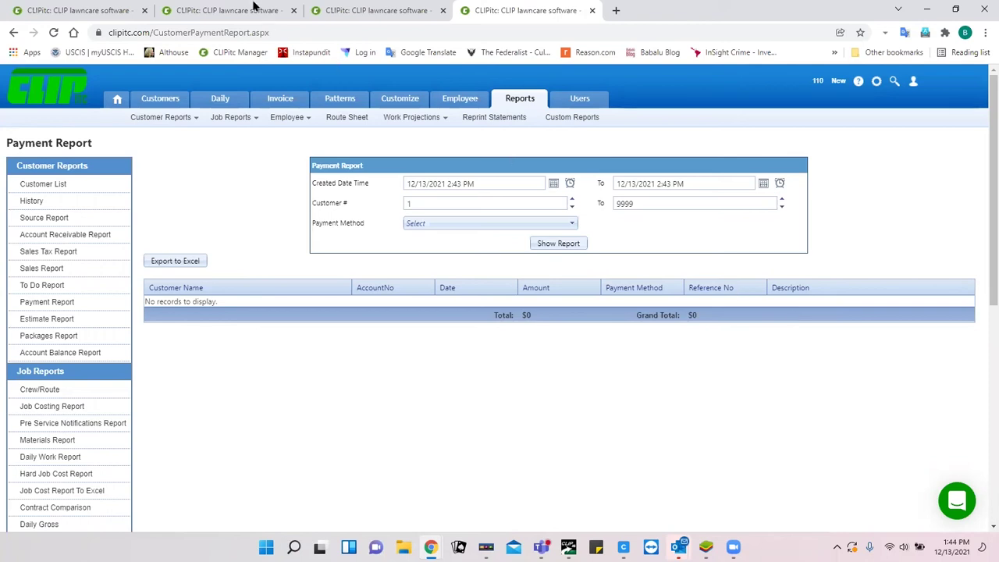
# - Open the Acme Properties (DN) customer record in the first browser tab and review its job history
pyautogui.click(95, 12)
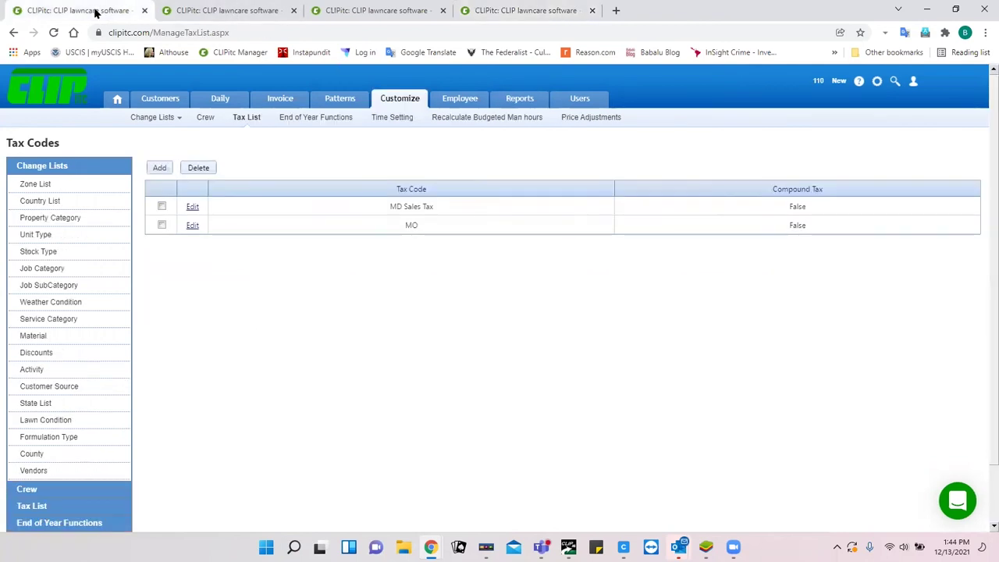
pyautogui.click(151, 104)
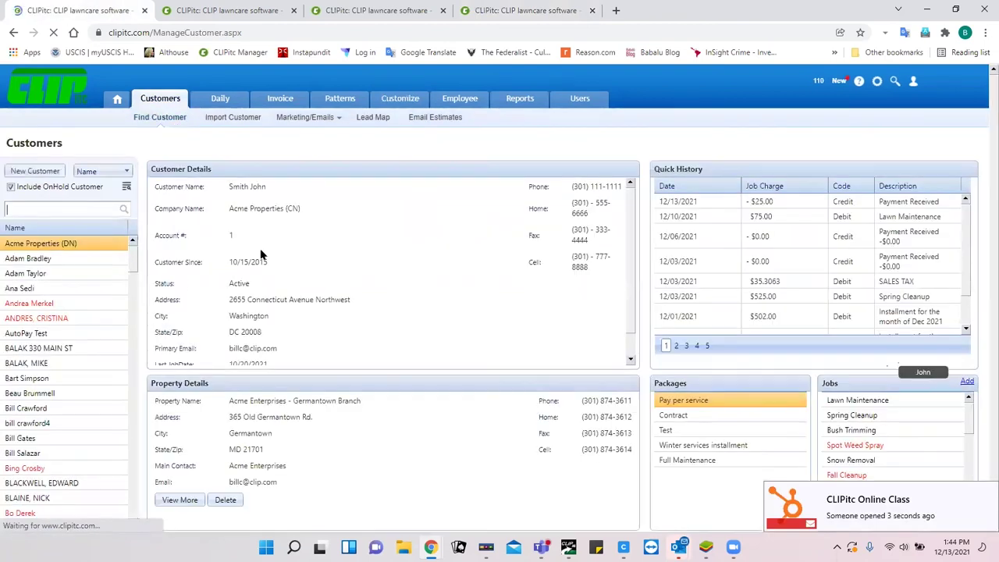
pyautogui.doubleClick(51, 242)
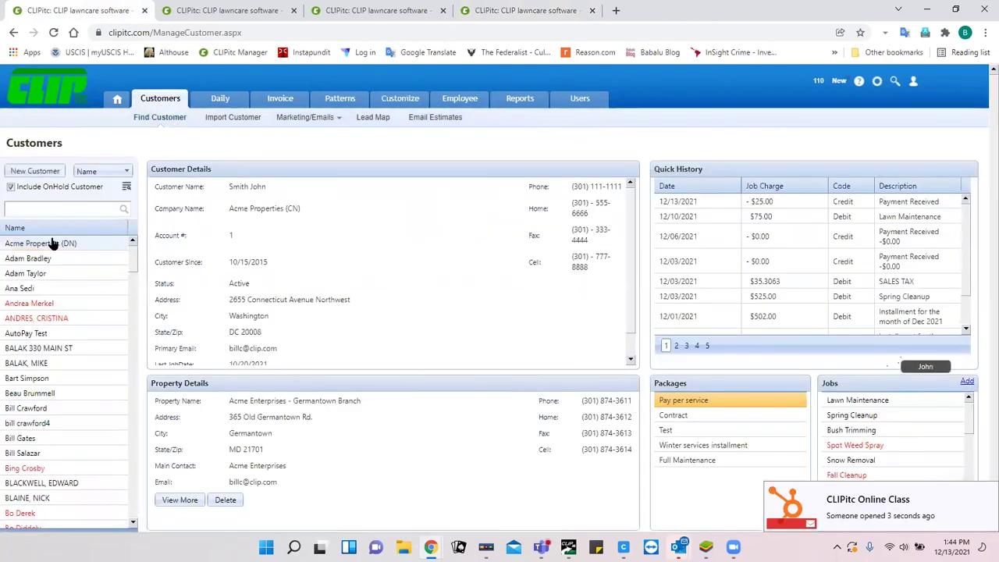
pyautogui.scroll(-5, 52, 245)
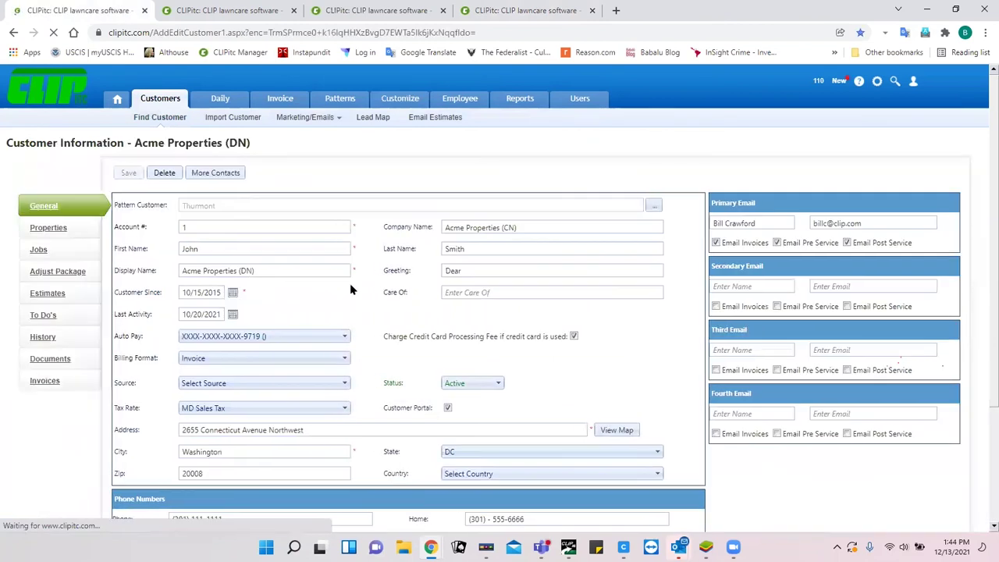
pyautogui.click(39, 339)
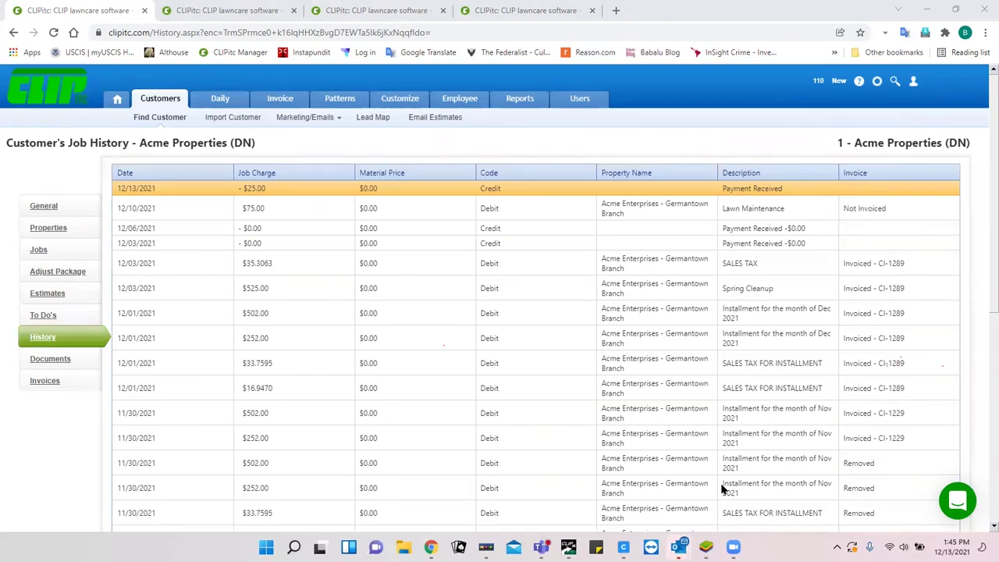
# - Delete all installments that have been created but not yet billed from the invoice page
pyautogui.click(281, 102)
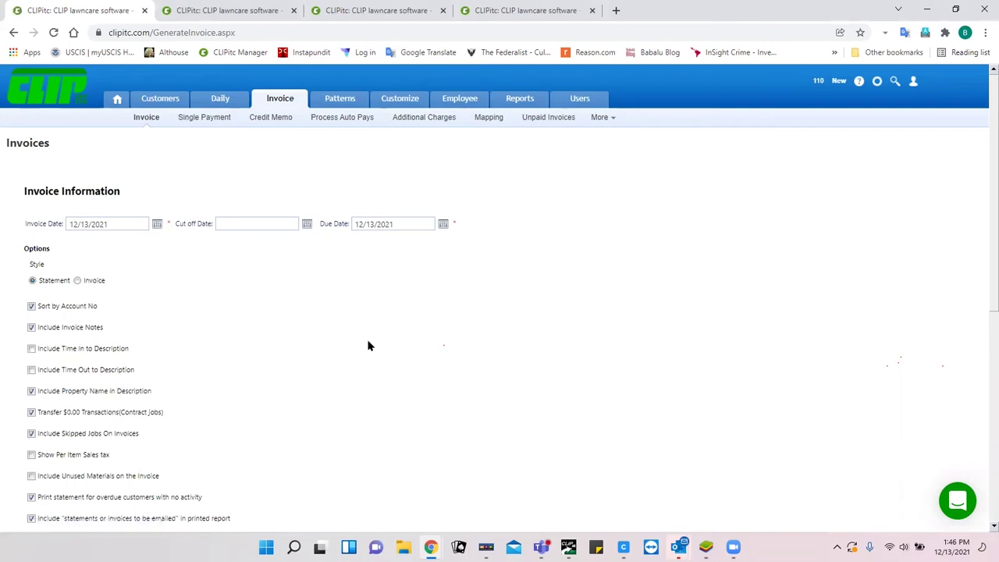
pyautogui.scroll(-4, 369, 345)
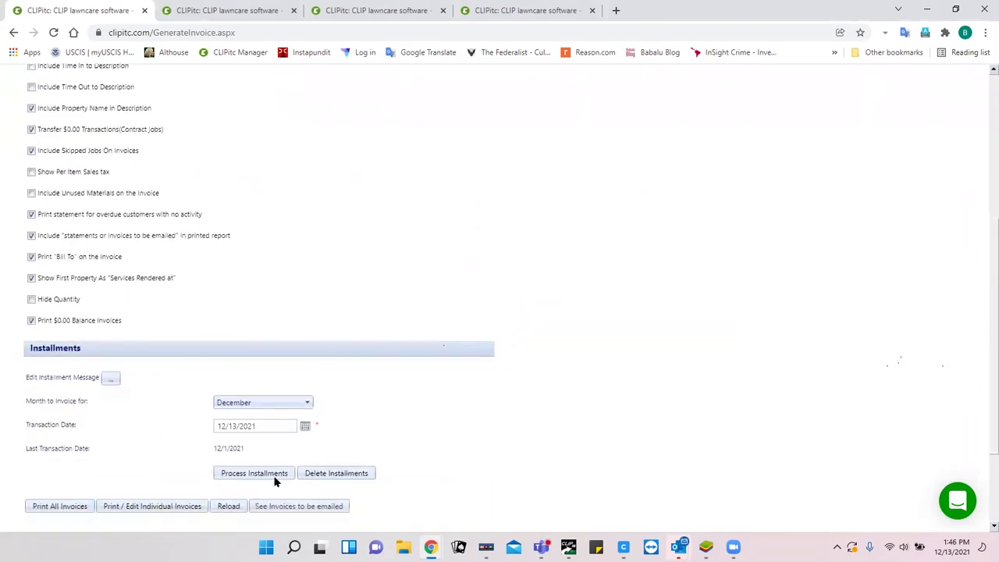
pyautogui.click(324, 475)
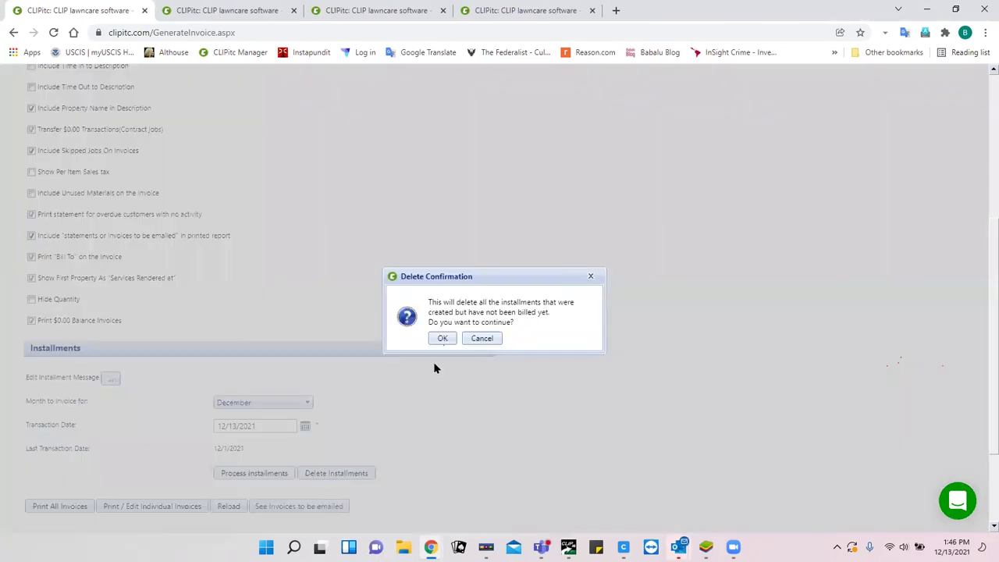
pyautogui.click(442, 338)
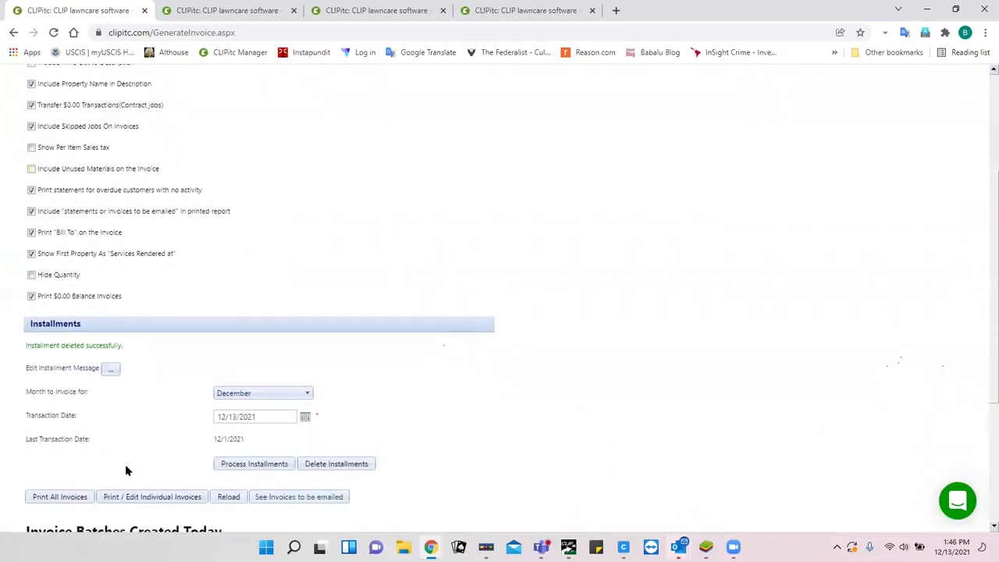
# - Open the individual invoices' job list, look through it, and select all jobs before clearing the selection
pyautogui.click(148, 485)
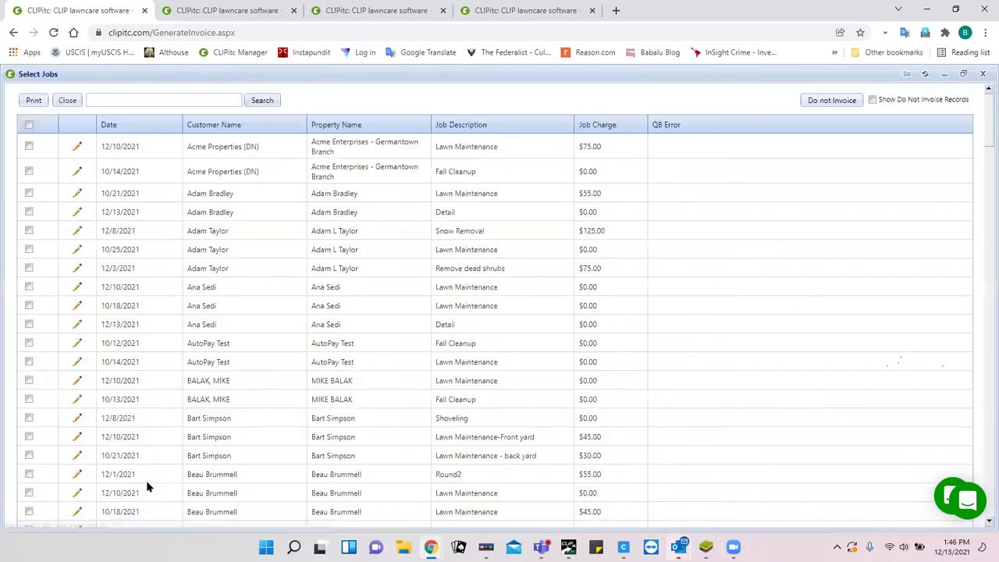
pyautogui.scroll(-1, 480, 407)
pyautogui.scroll(-4, 482, 408)
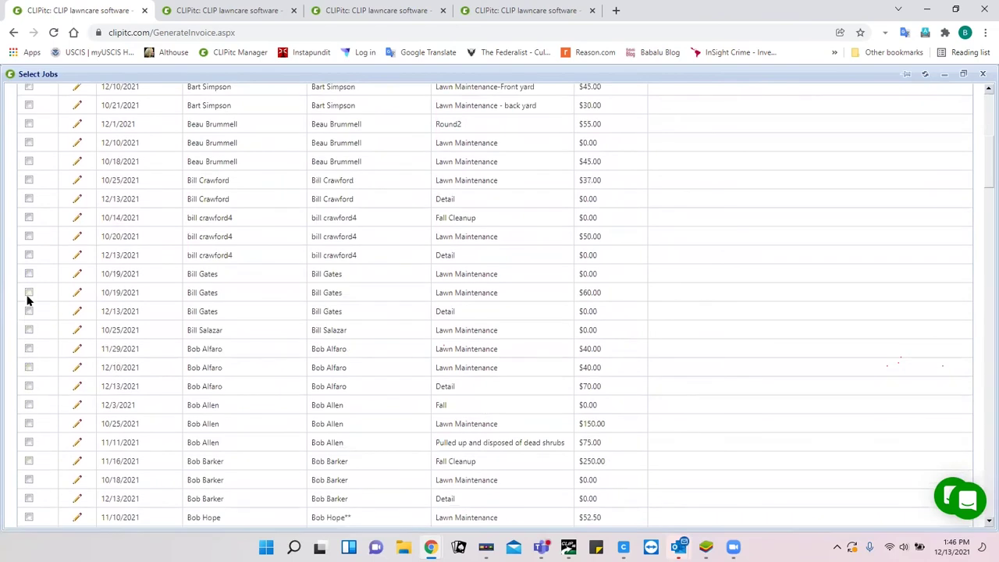
pyautogui.scroll(5, 284, 331)
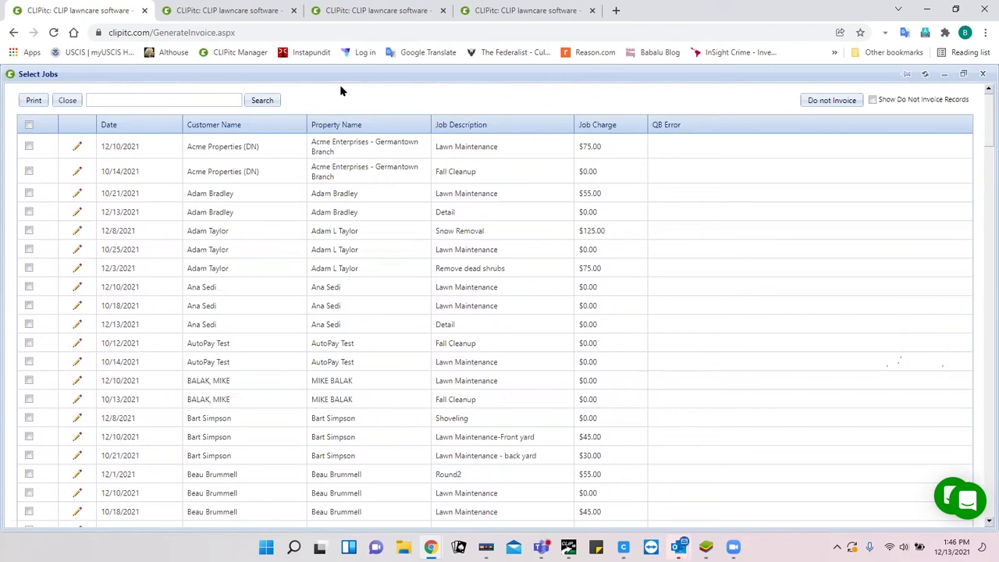
pyautogui.click(29, 125)
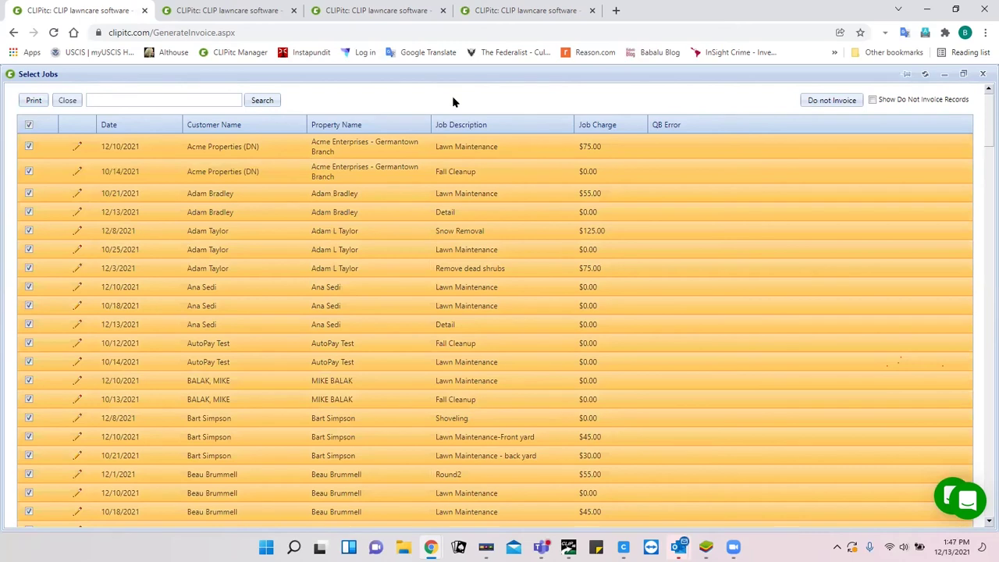
pyautogui.click(28, 126)
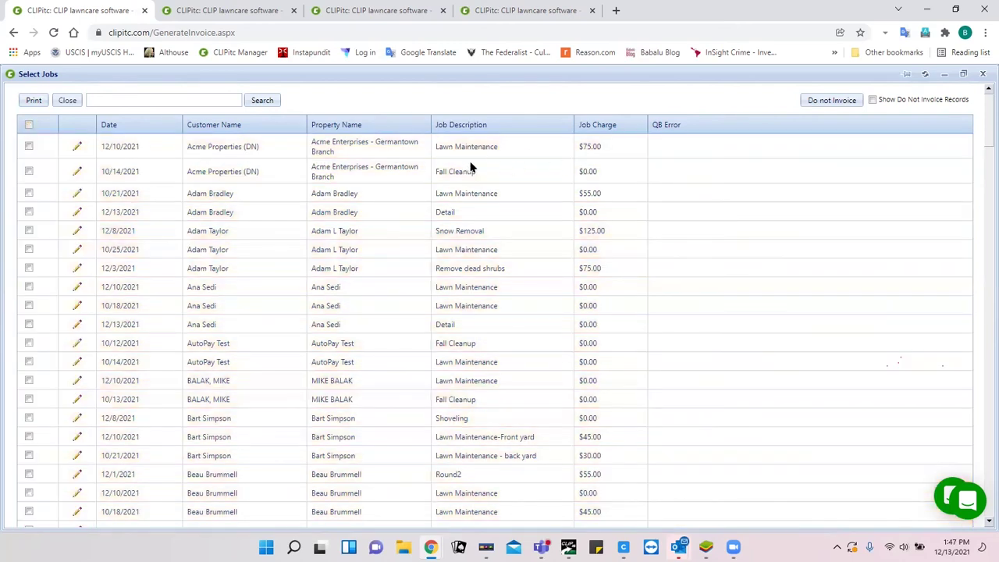
# - Set the job charge of Acme Properties' 10/14/2021 Fall Cleanup to 250 and save the row
pyautogui.click(78, 171)
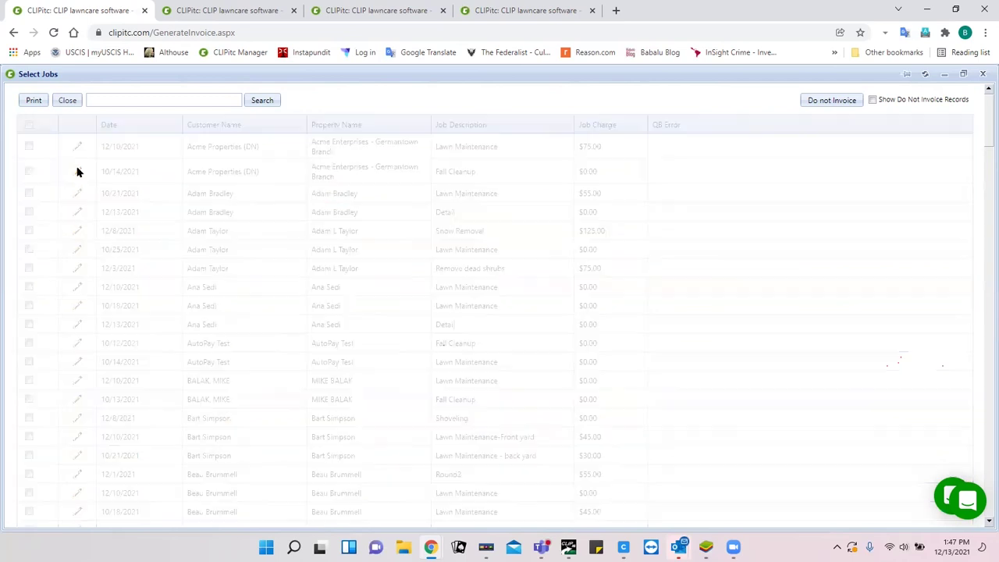
pyautogui.click(497, 165)
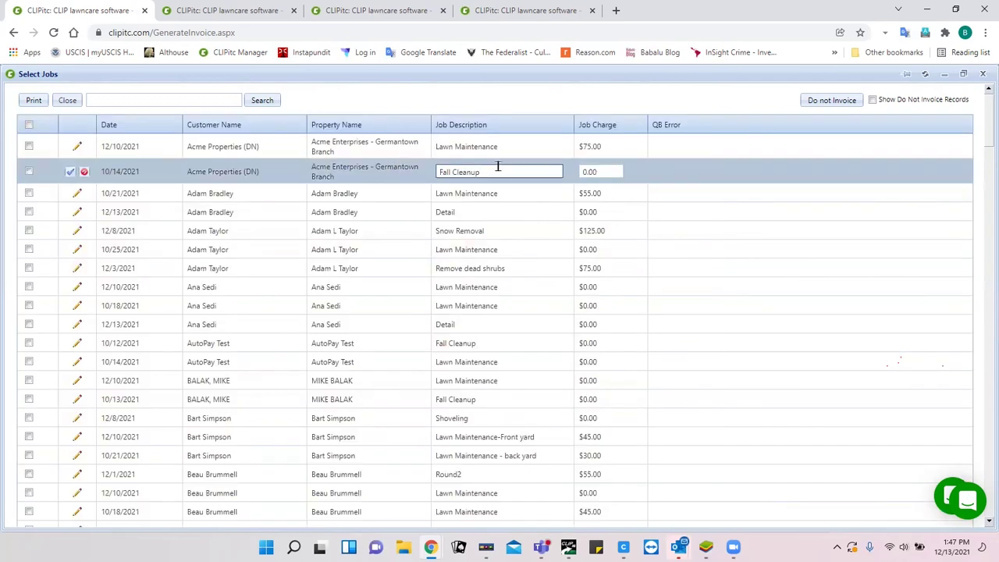
pyautogui.click(609, 165)
pyautogui.write('250')
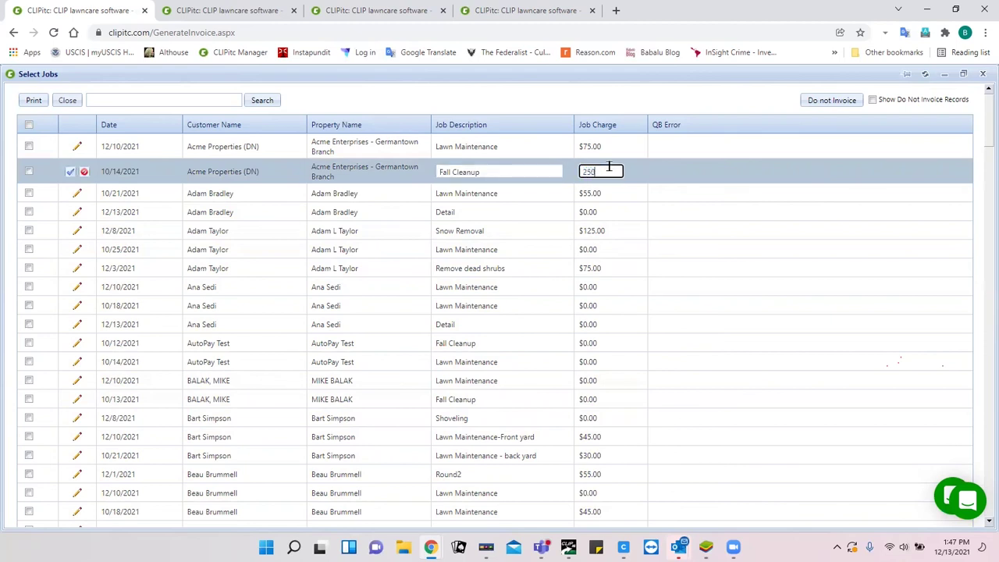
pyautogui.click(70, 173)
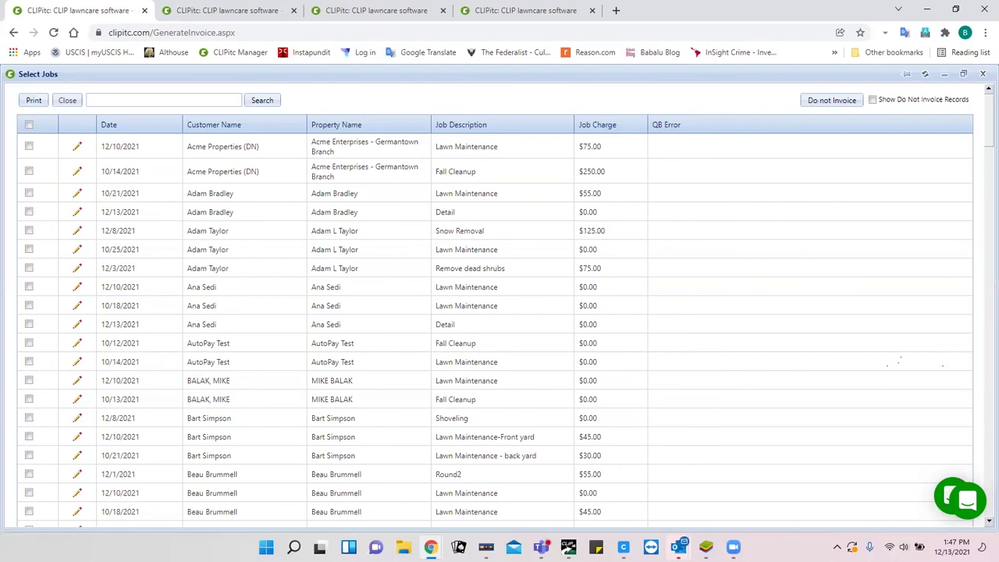
# - Open Acme Properties (DN)'s full customer information in the second browser tab and go to its account notes
pyautogui.click(198, 11)
pyautogui.click(160, 100)
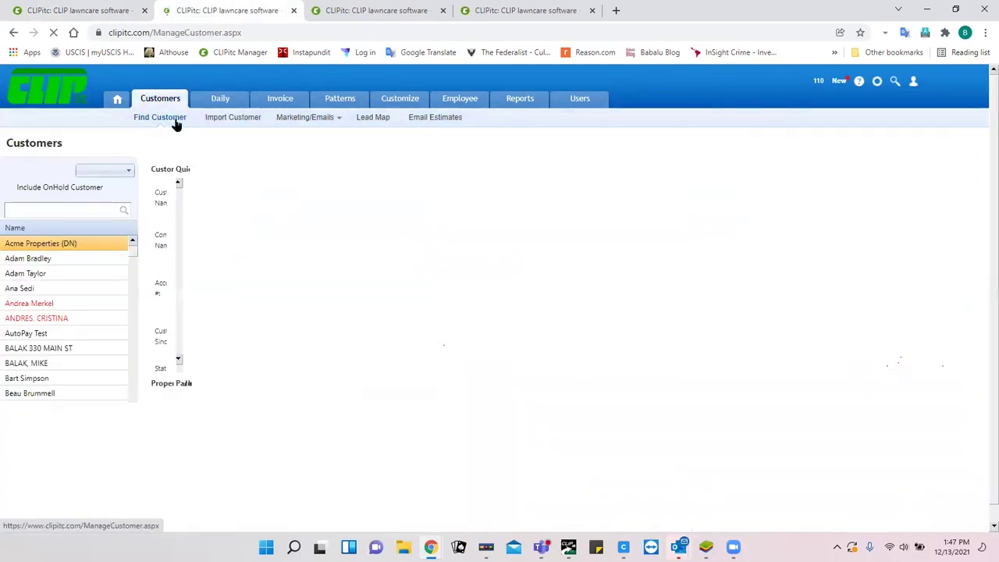
pyautogui.scroll(-2, 214, 308)
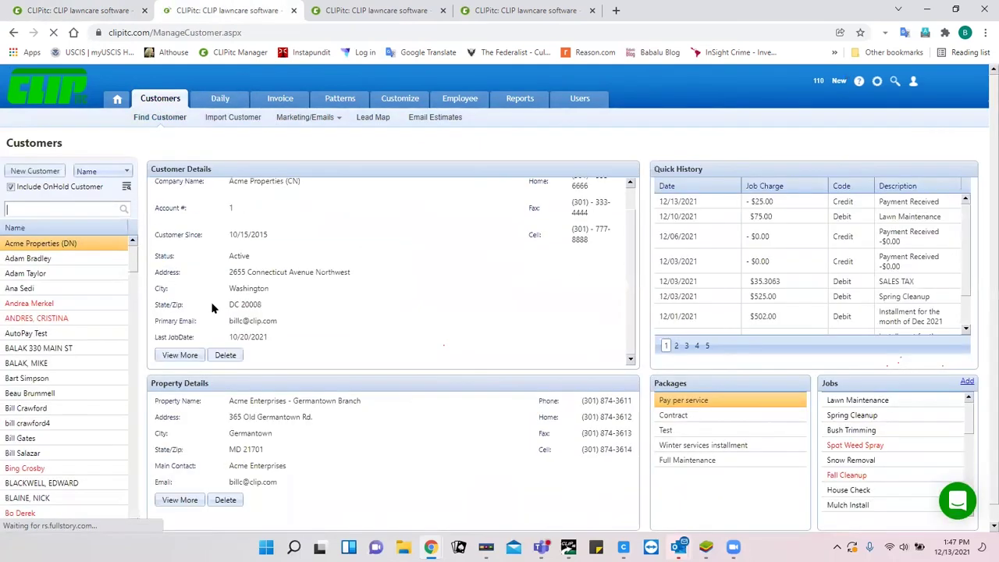
pyautogui.click(175, 353)
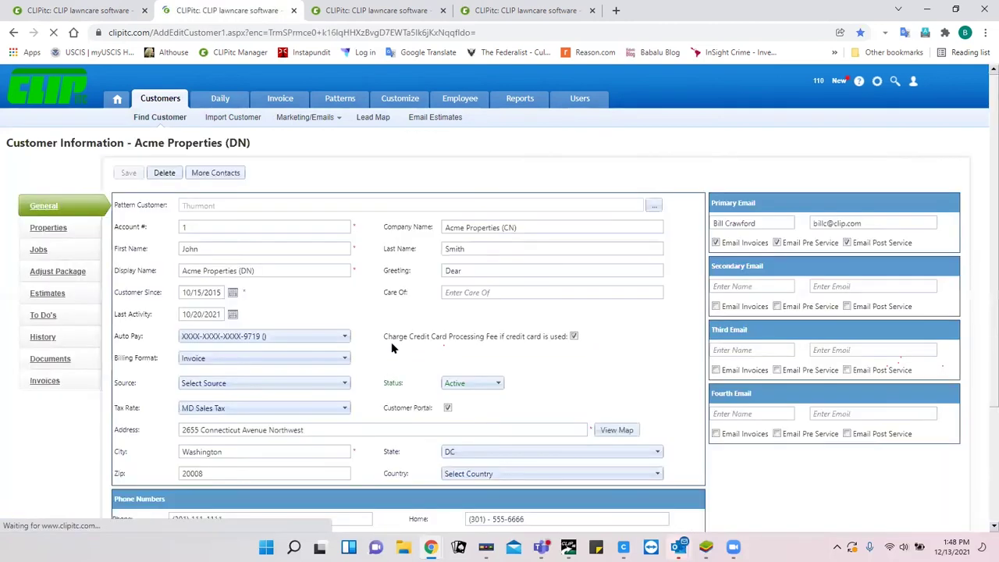
pyautogui.scroll(-2, 393, 348)
pyautogui.click(374, 419)
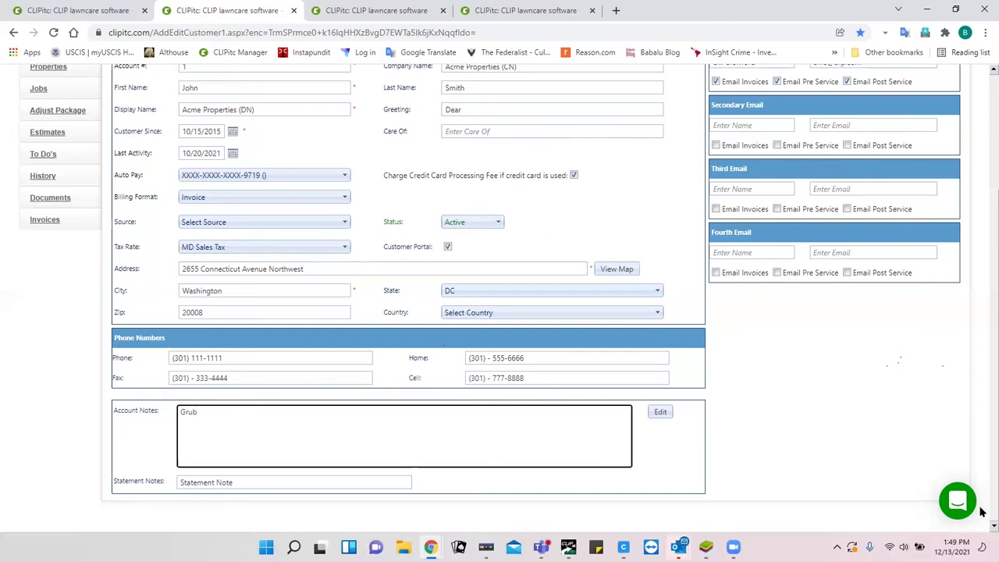
# - Switch to qCLIPxe Pro, close the customer file, and view the list for choosing job transactions to transfer to QuickBooks
pyautogui.click(104, 11)
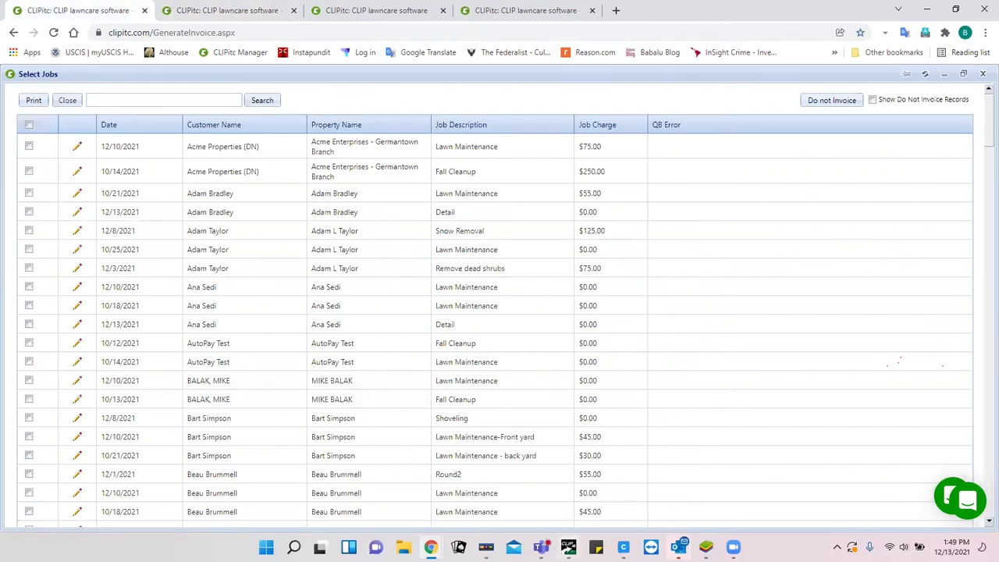
pyautogui.click(568, 546)
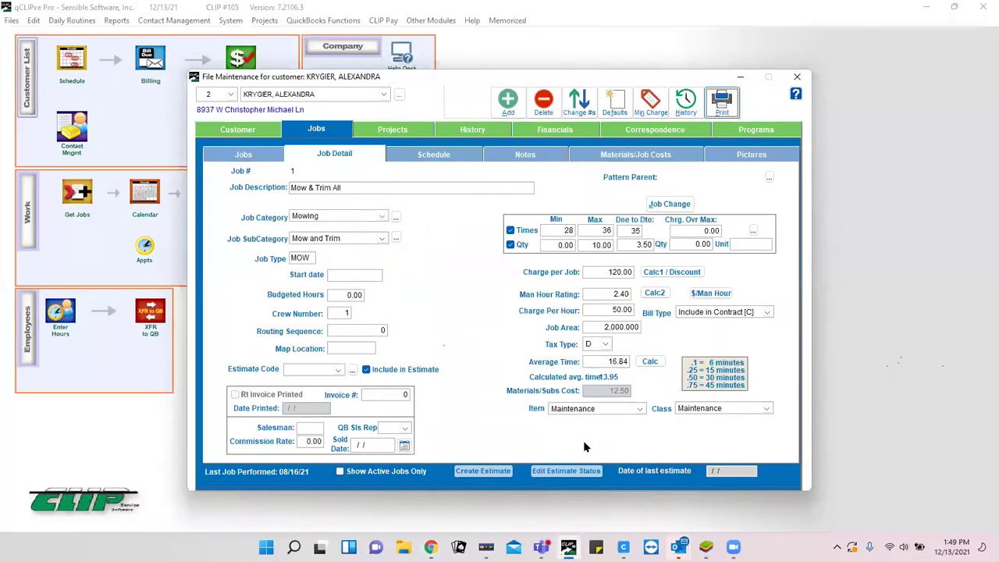
pyautogui.click(796, 76)
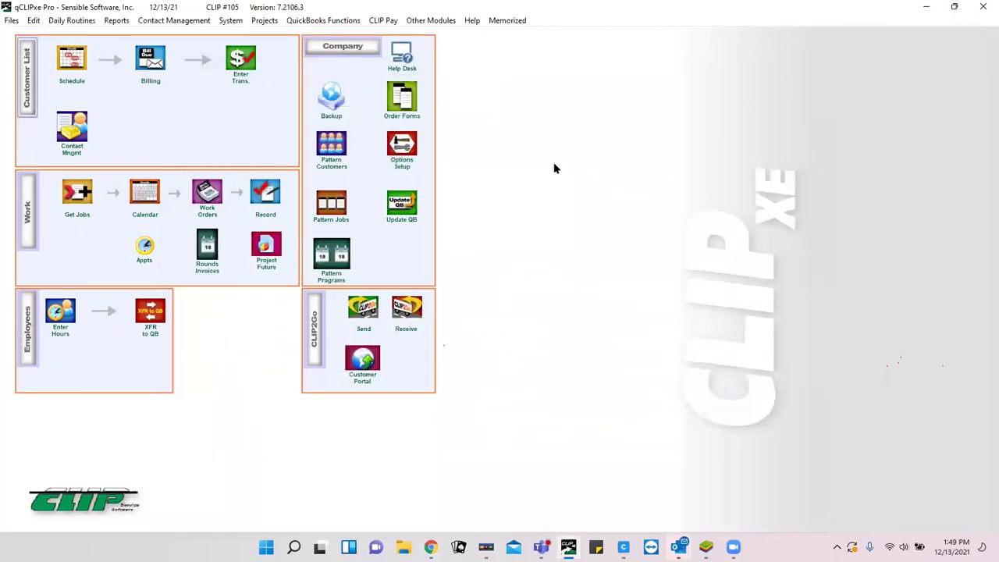
pyautogui.click(402, 206)
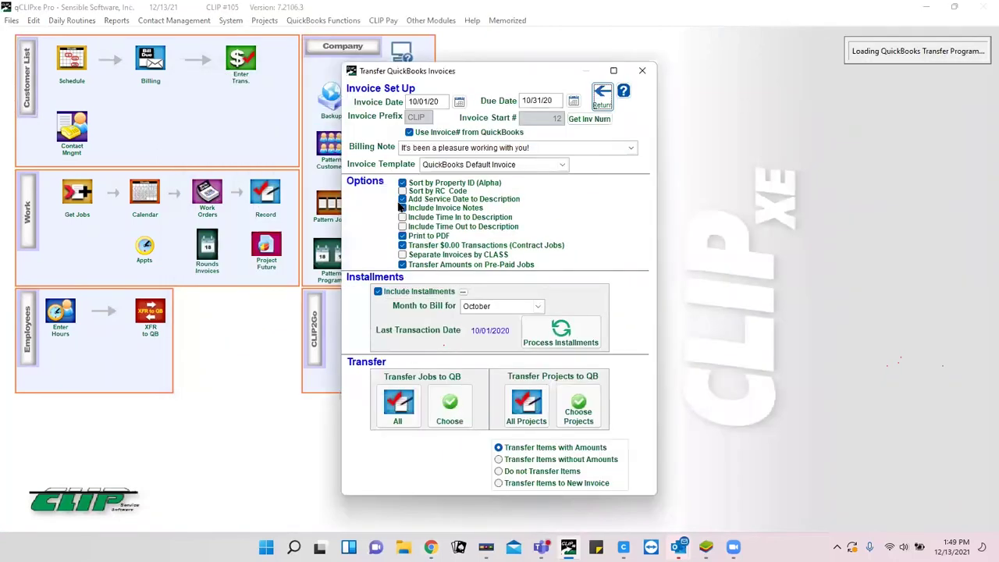
pyautogui.click(448, 410)
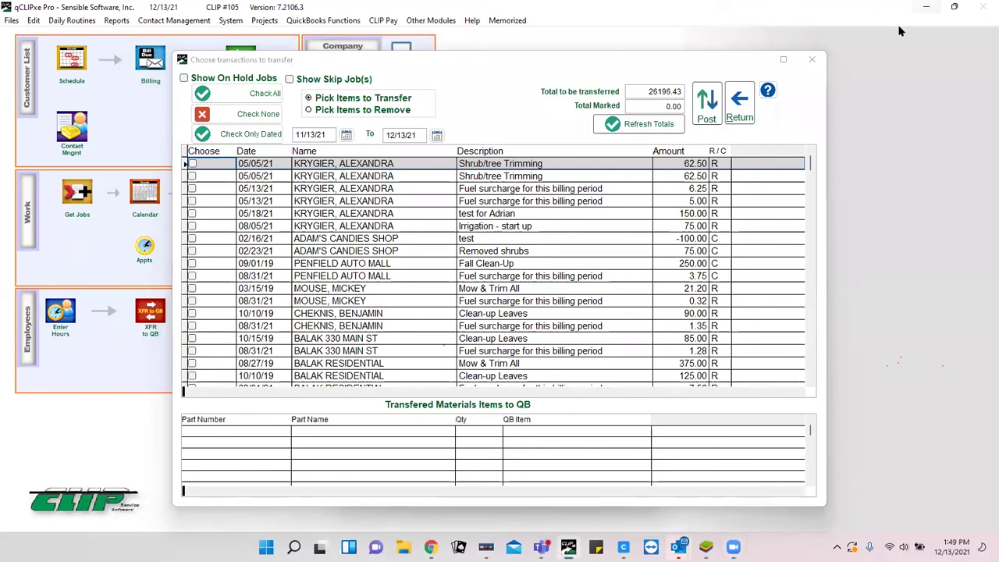
pyautogui.click(926, 6)
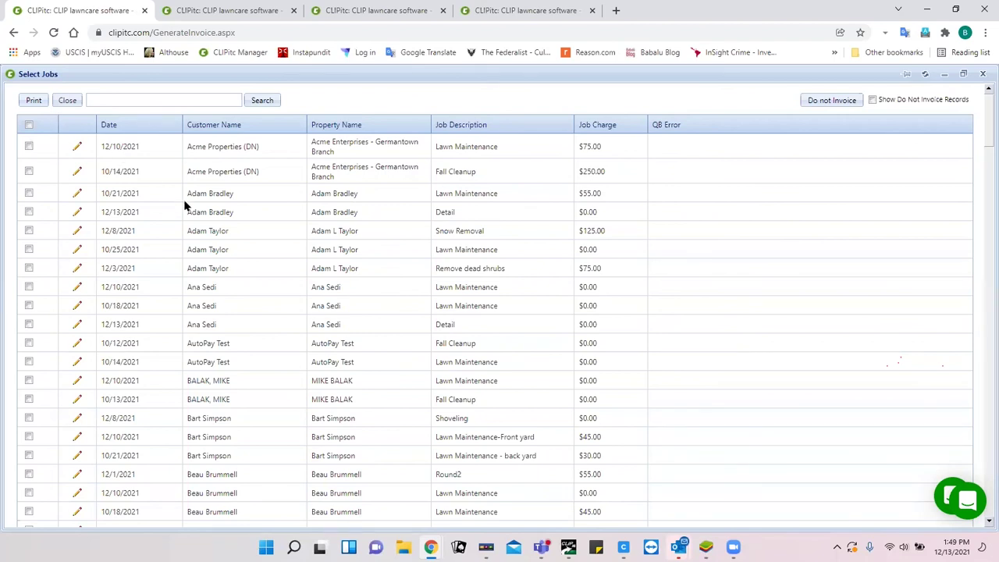
# - Sort CLIPitc's Select Jobs list by date, job description, job charge and finally customer name
pyautogui.click(108, 129)
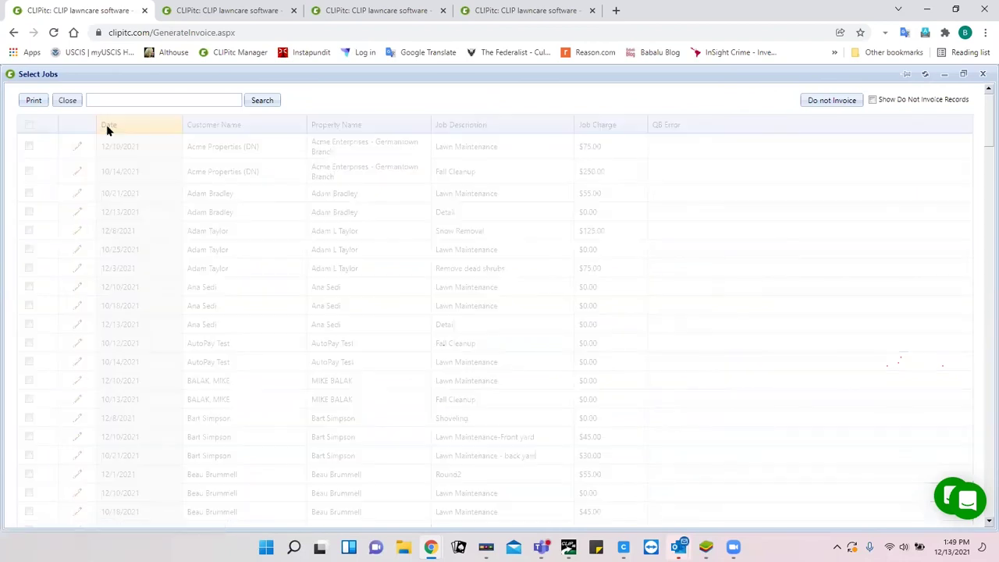
pyautogui.click(445, 130)
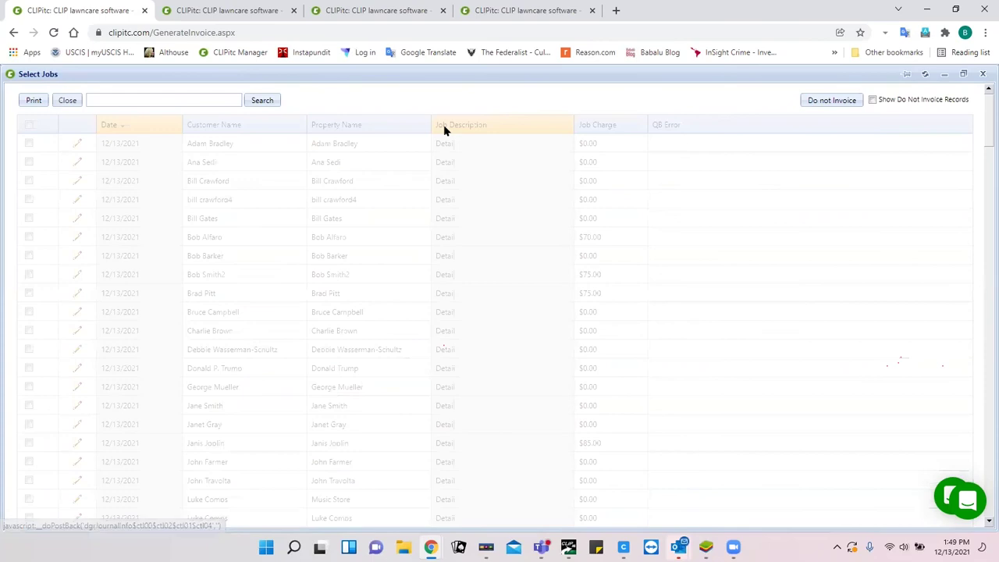
pyautogui.click(601, 126)
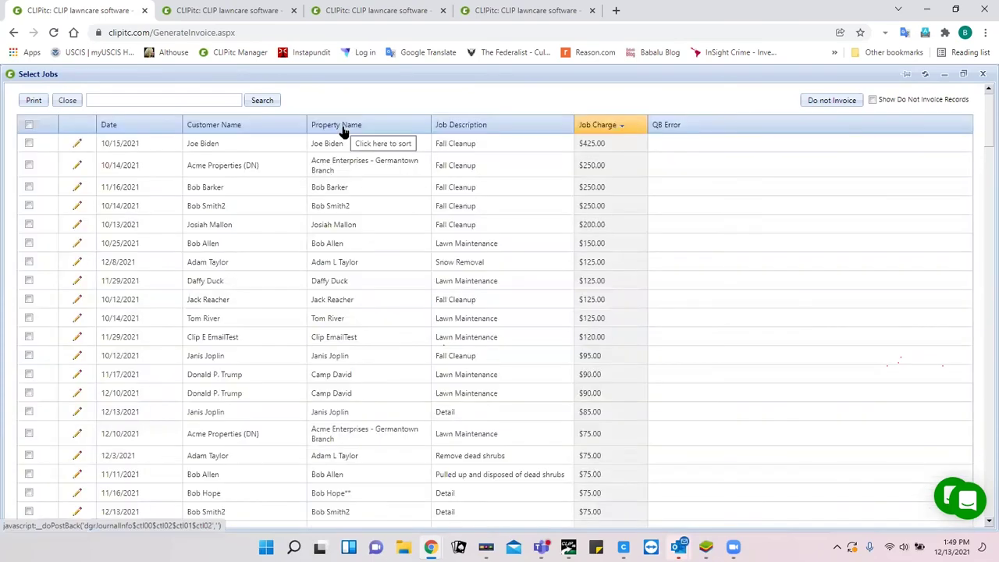
pyautogui.click(227, 125)
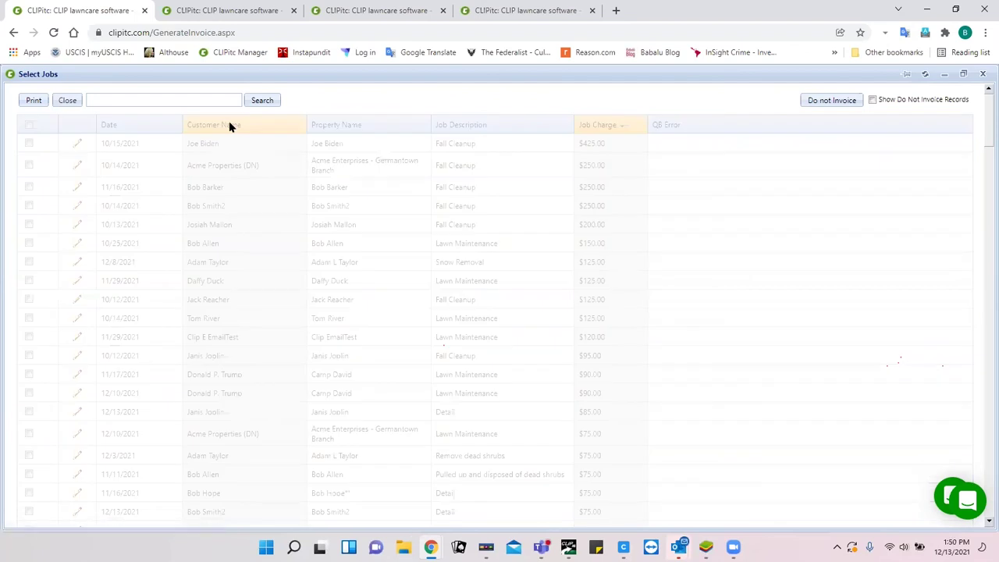
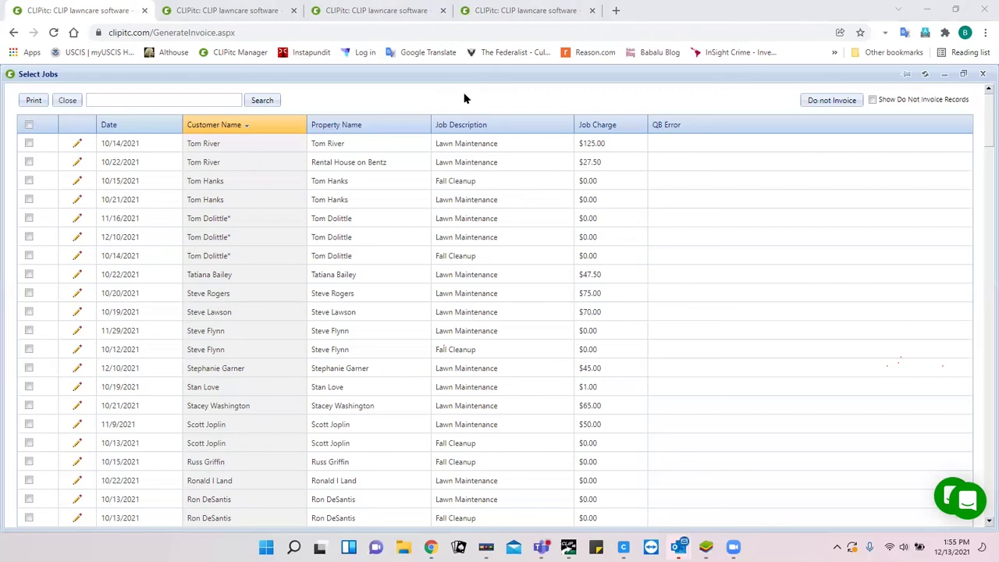
# - Open Acme Properties (DN)'s job information in the second browser tab and review the job schedule settings
pyautogui.click(236, 12)
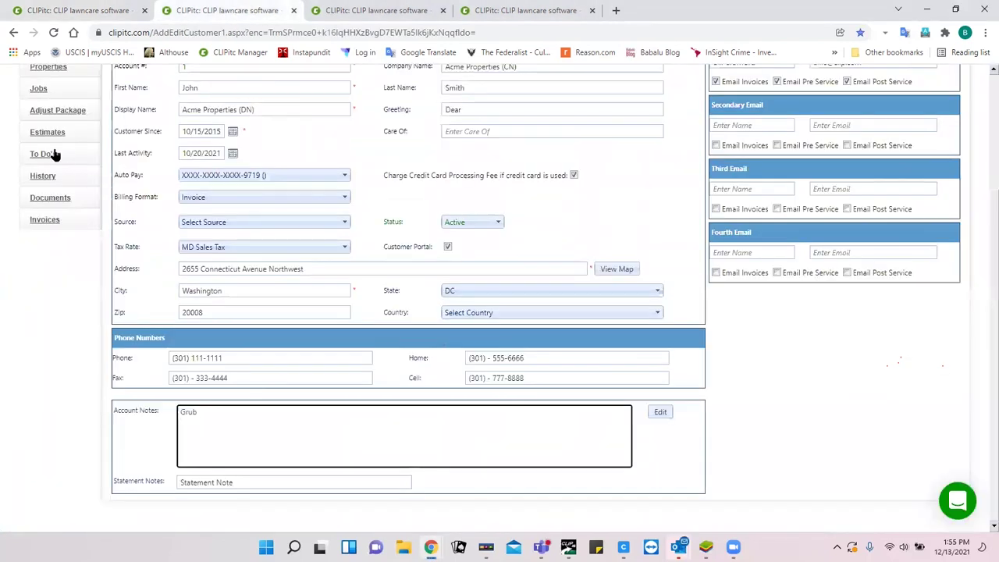
pyautogui.click(39, 89)
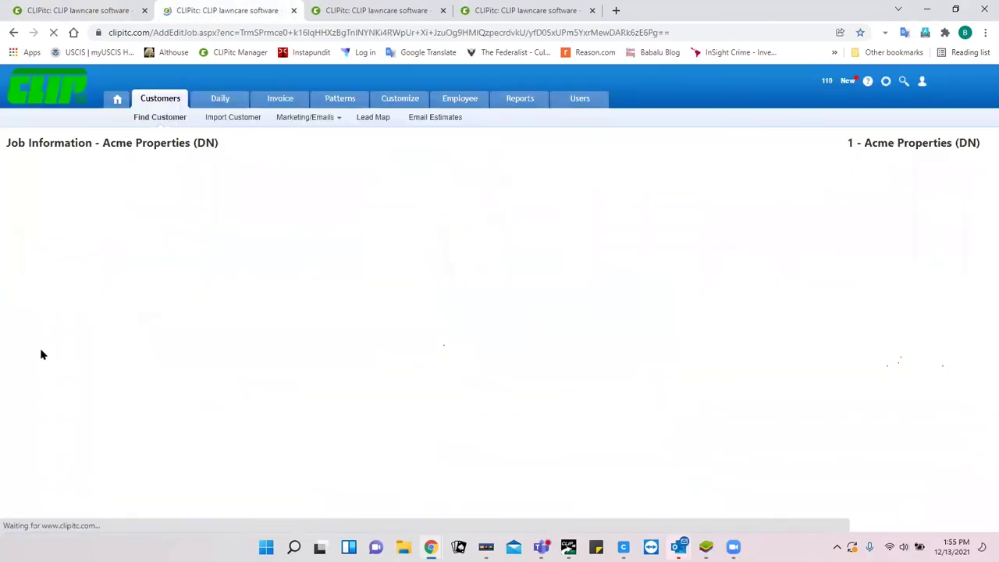
pyautogui.scroll(-5, 239, 363)
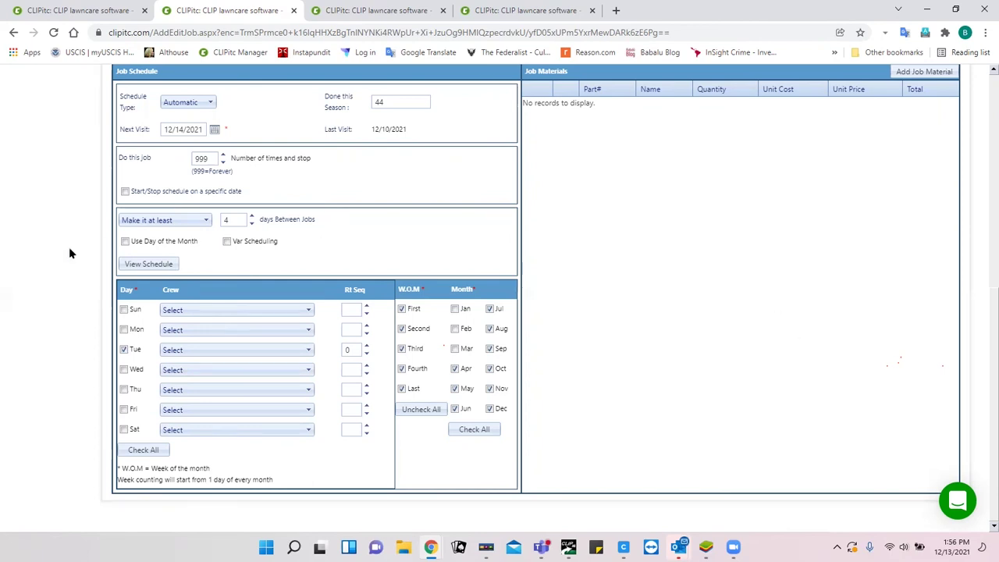
pyautogui.scroll(3, 69, 247)
# - Close the Select Jobs list in the first browser tab and review the invoice options, installments and today's invoice batches
pyautogui.click(101, 14)
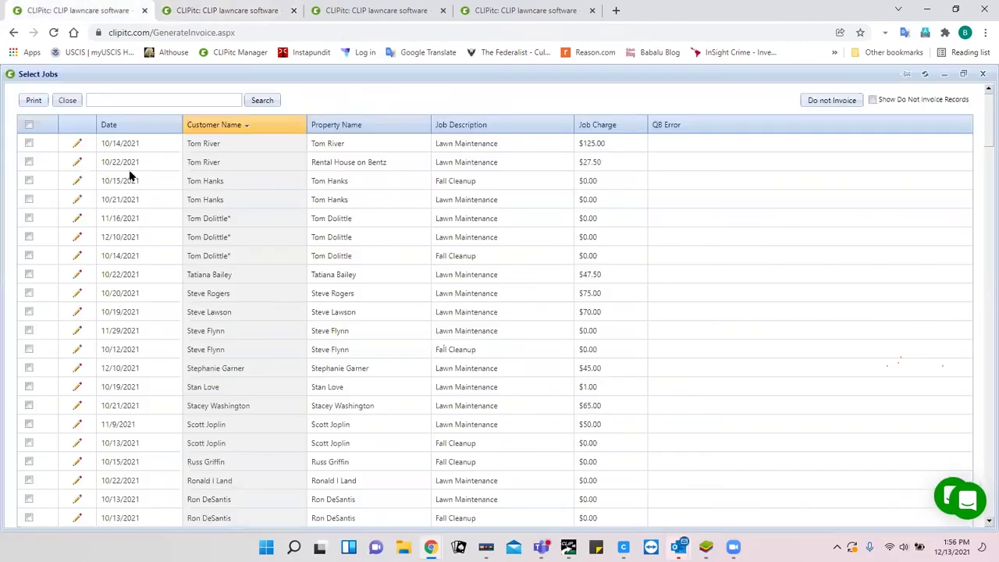
pyautogui.click(68, 101)
pyautogui.scroll(5, 343, 183)
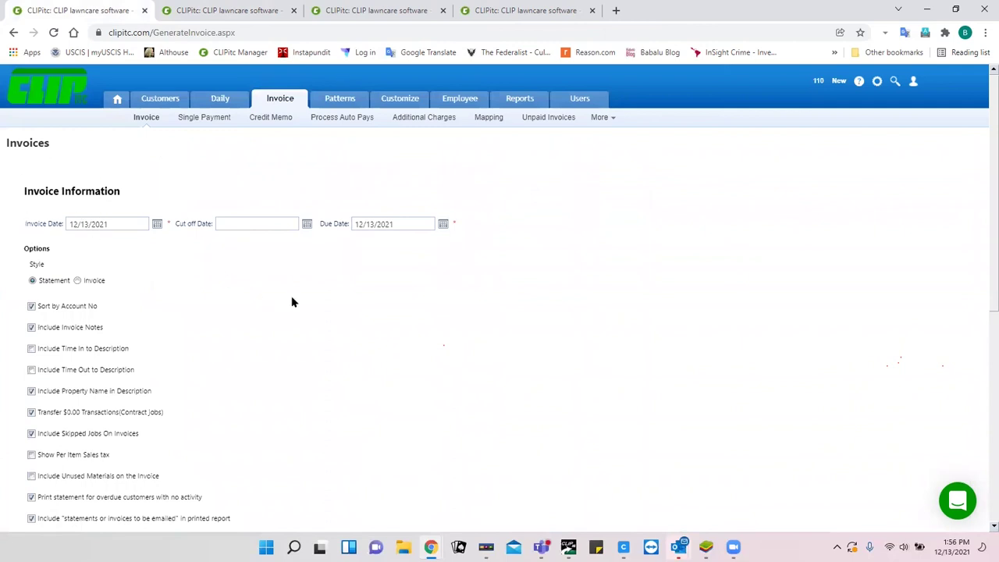
pyautogui.scroll(-3, 291, 302)
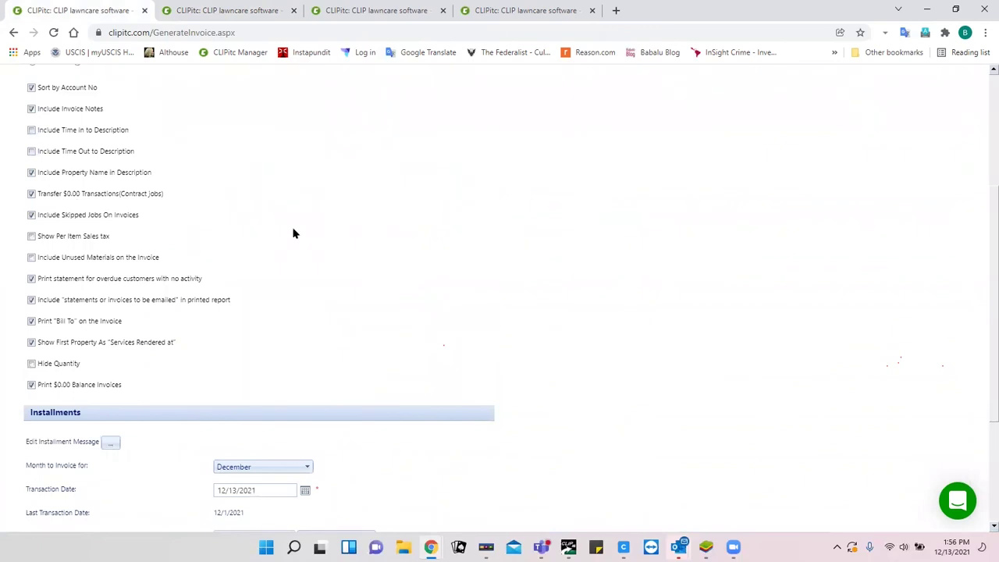
pyautogui.scroll(-1, 293, 233)
pyautogui.scroll(-1, 293, 232)
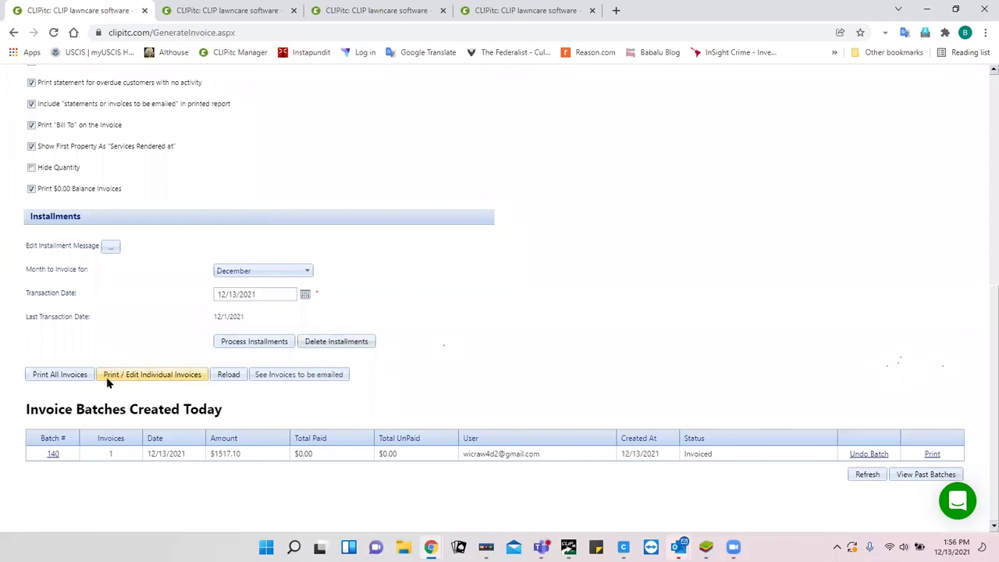
# - Reopen the individual invoices' job list and select the 12/8/2021 Snow Removal job
pyautogui.click(163, 379)
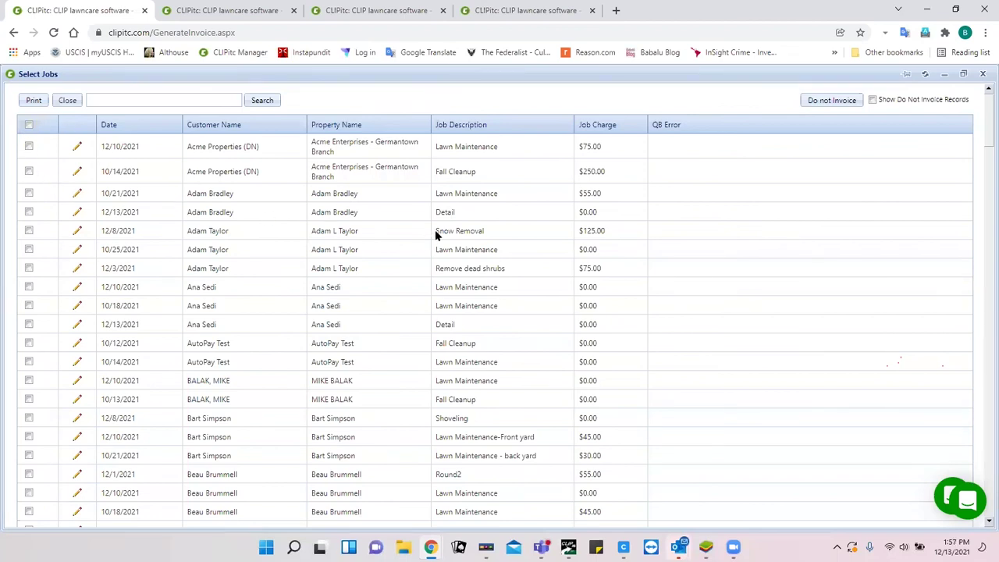
pyautogui.click(29, 230)
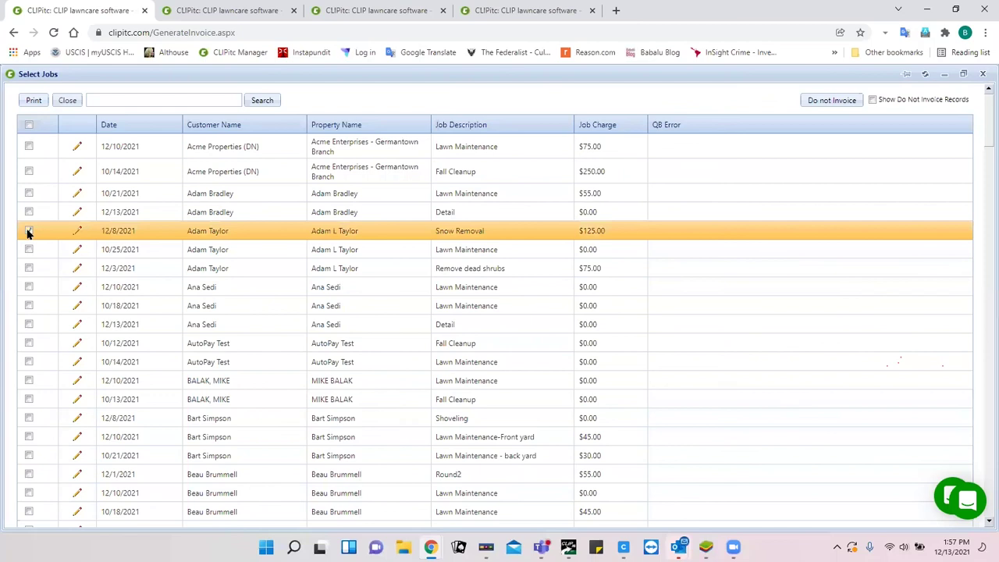